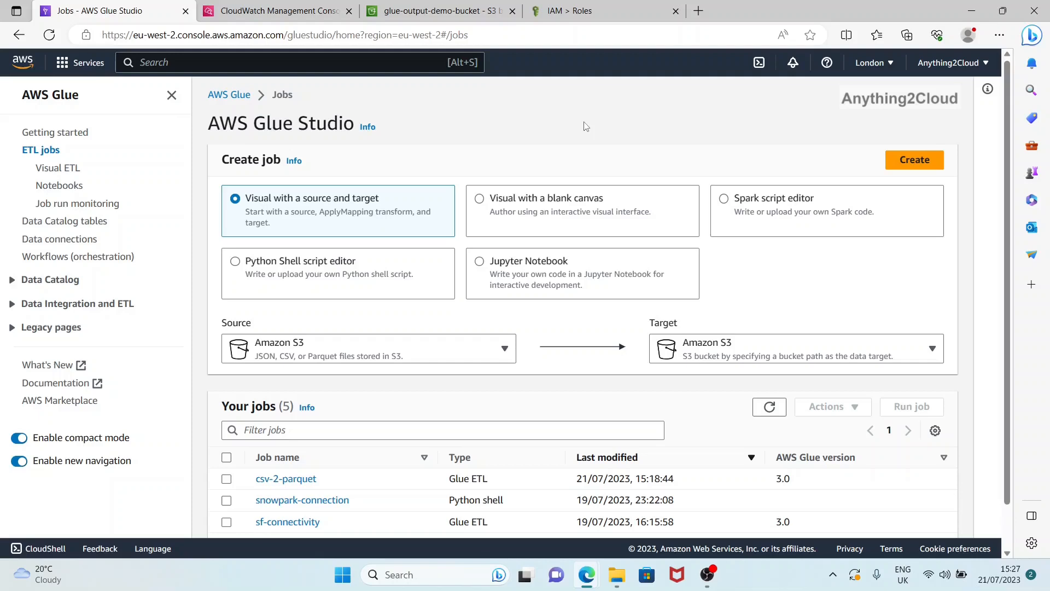
Inspect the contents of glue-input-demo-bucket and glue-output-demo-bucket in the S3 console.
click(424, 5)
click(141, 98)
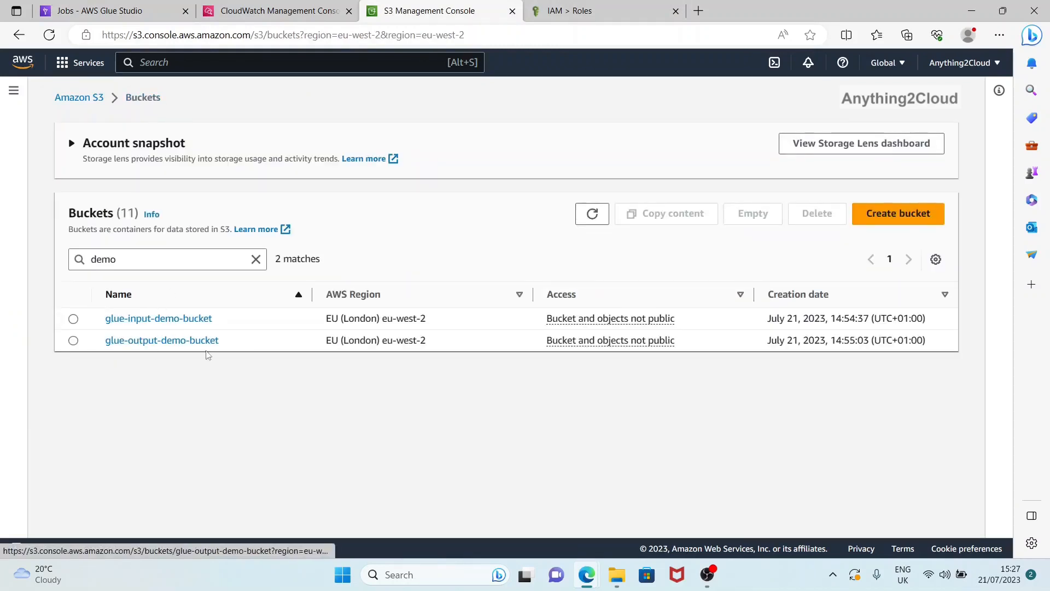
click(156, 322)
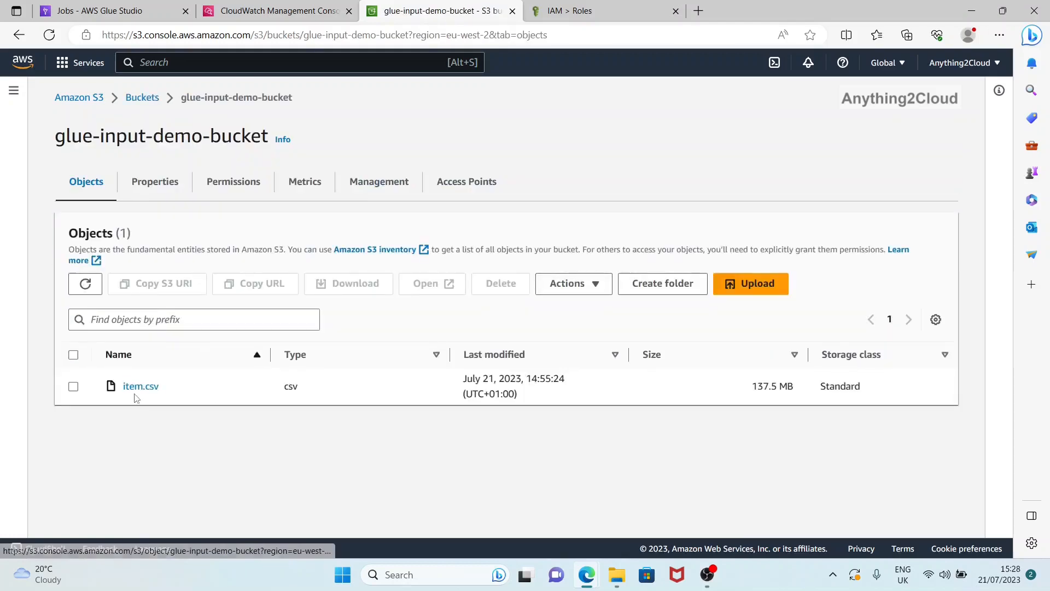
click(143, 99)
click(172, 341)
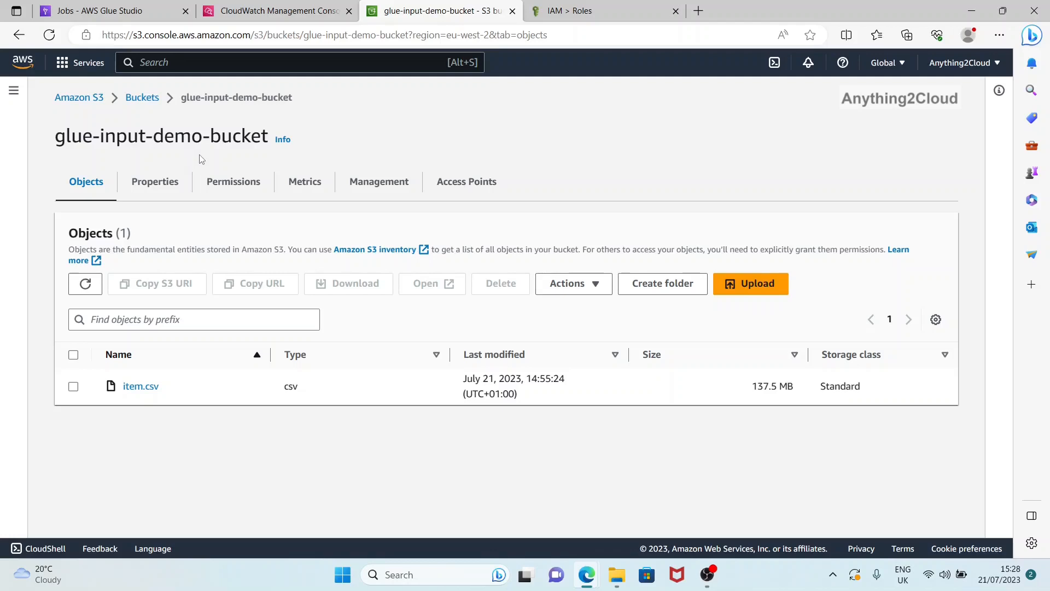
Return to the AWS Glue console and expand the Data Catalog section of the navigation.
click(134, 12)
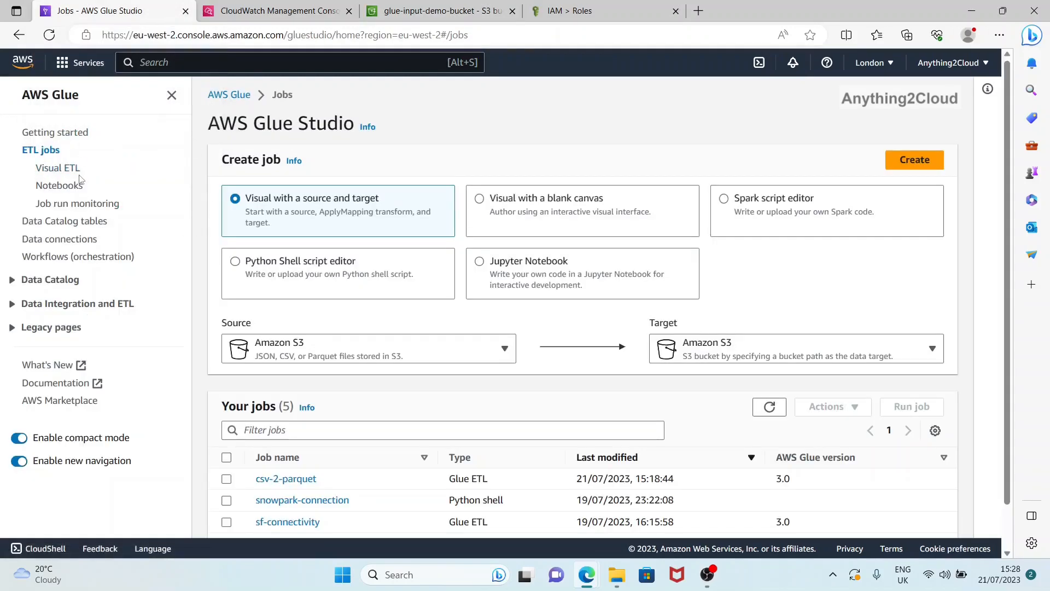
click(51, 158)
scroll(842, 363, down, 1)
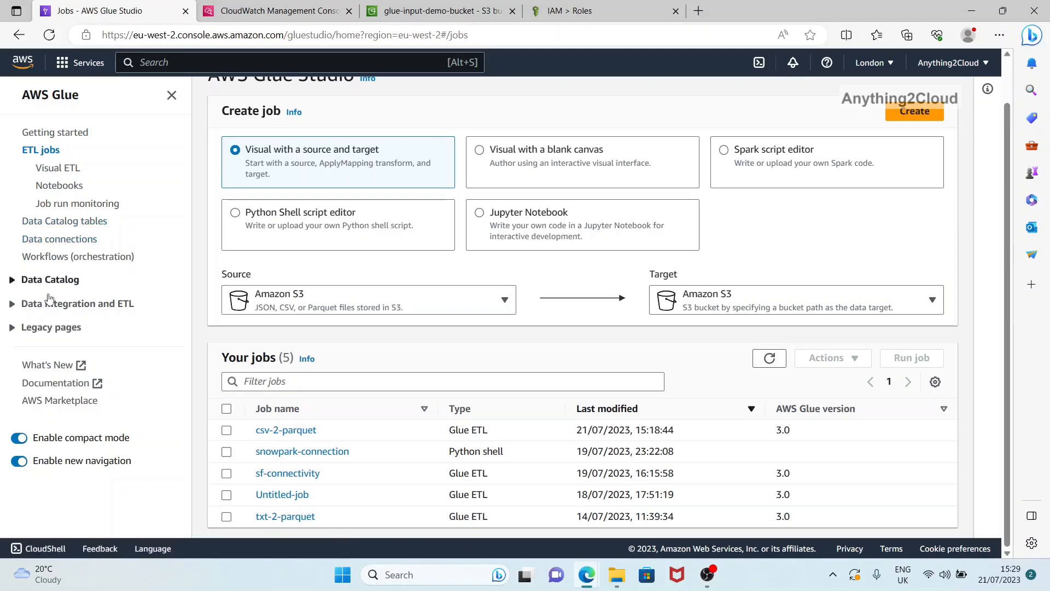
click(17, 280)
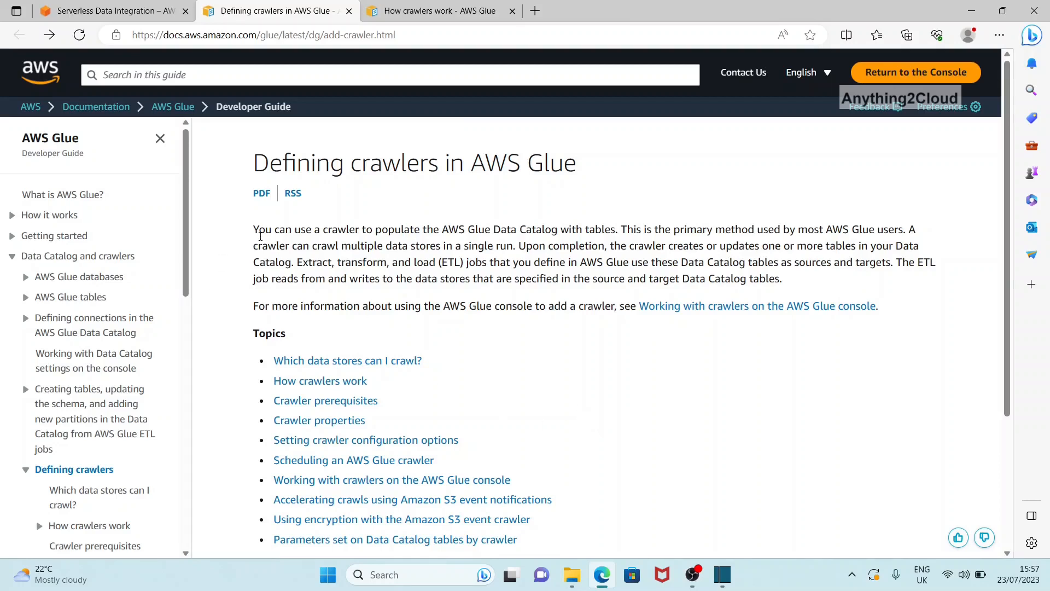
Read the introduction on what a crawler does in the Defining crawlers in AWS Glue guide.
drag(253, 230, 328, 230)
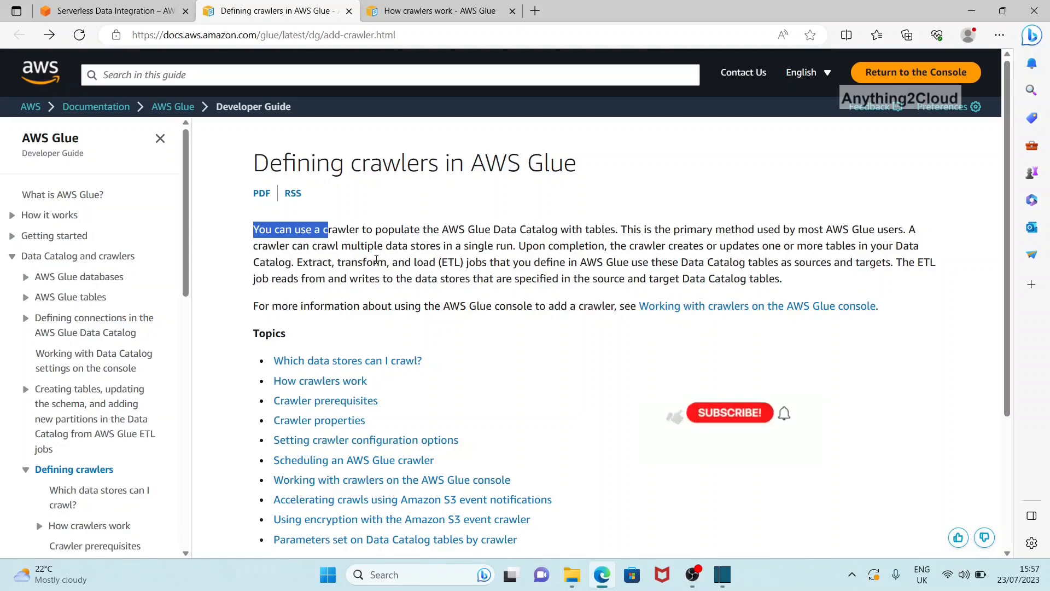
click(476, 250)
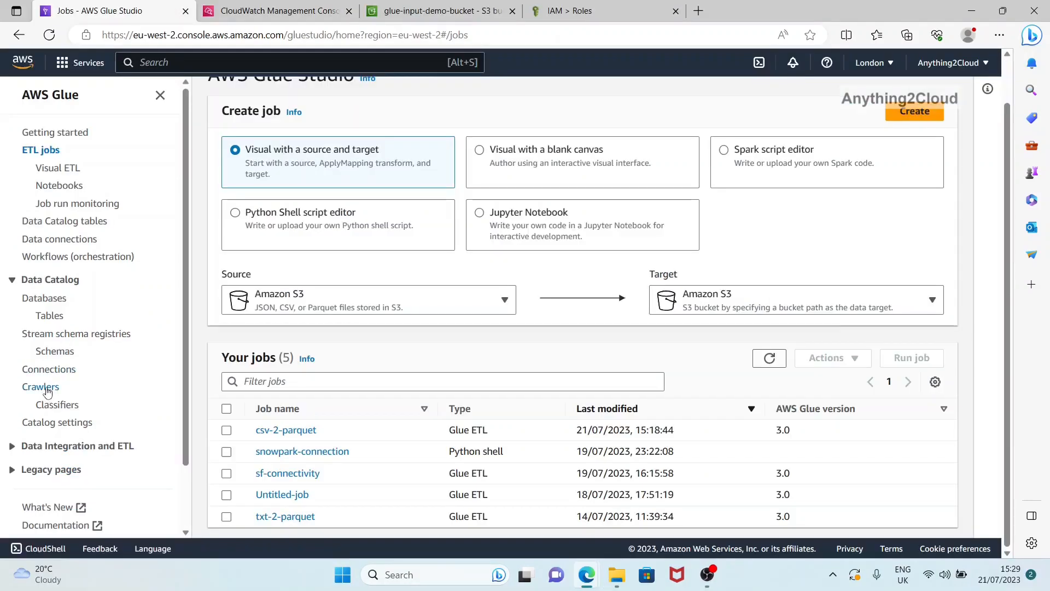
Start a new crawler in the Data Catalog, name it item and proceed to the data sources.
click(47, 389)
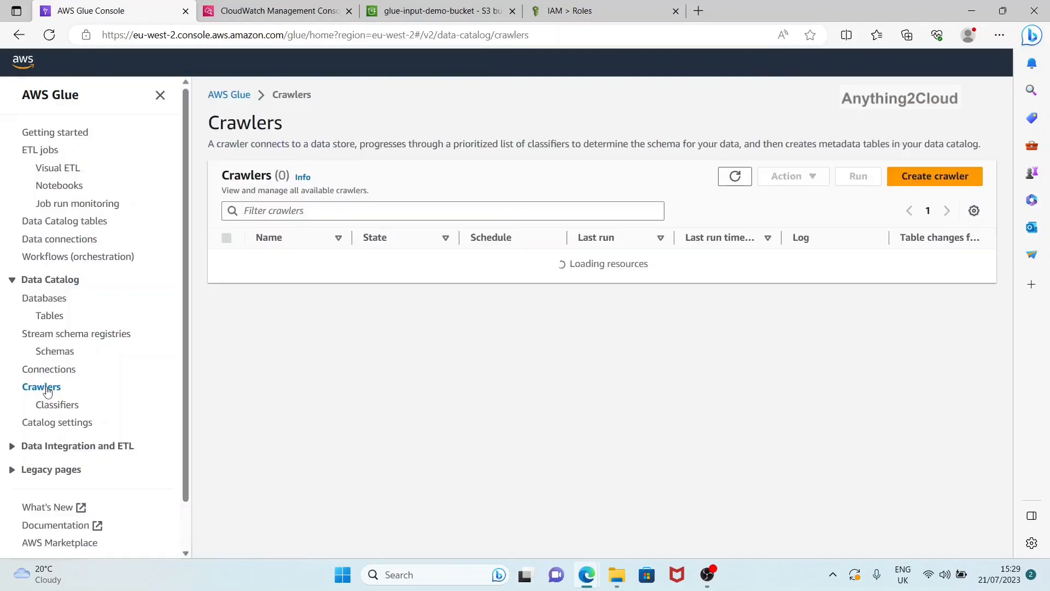
click(919, 183)
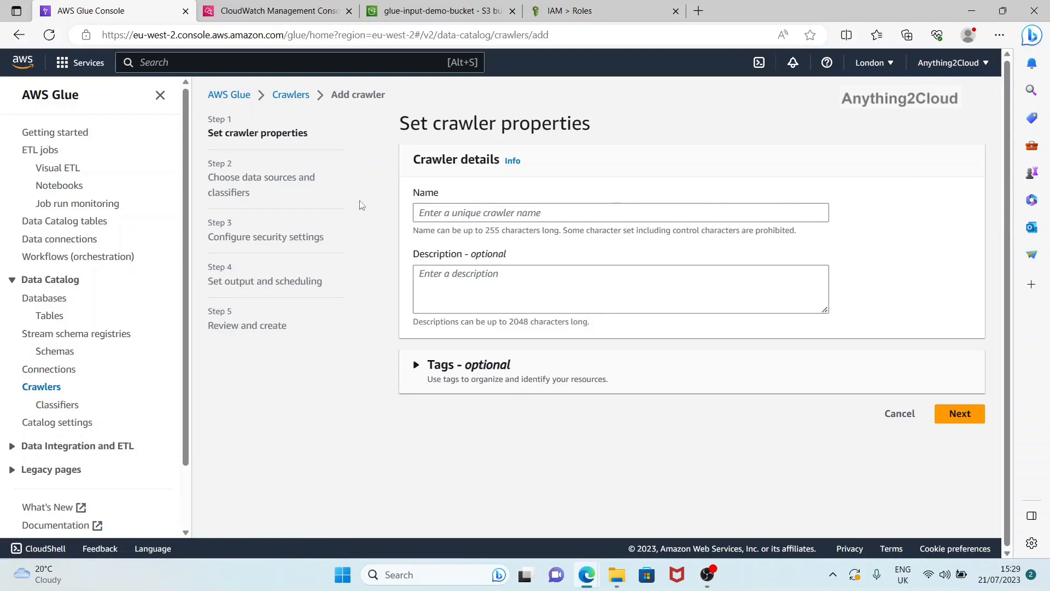
click(425, 212)
text(item)
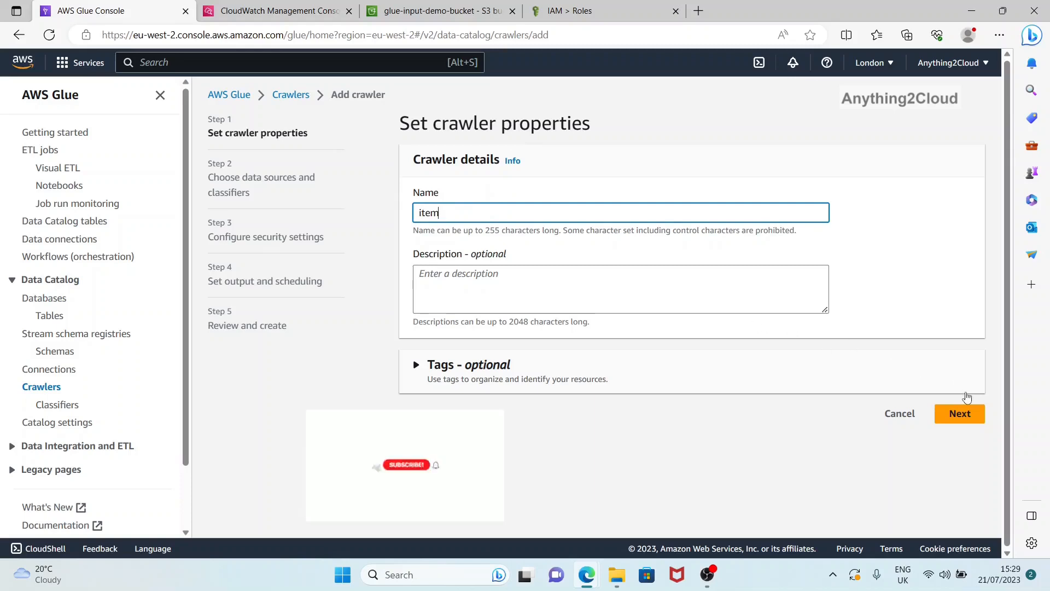
click(960, 413)
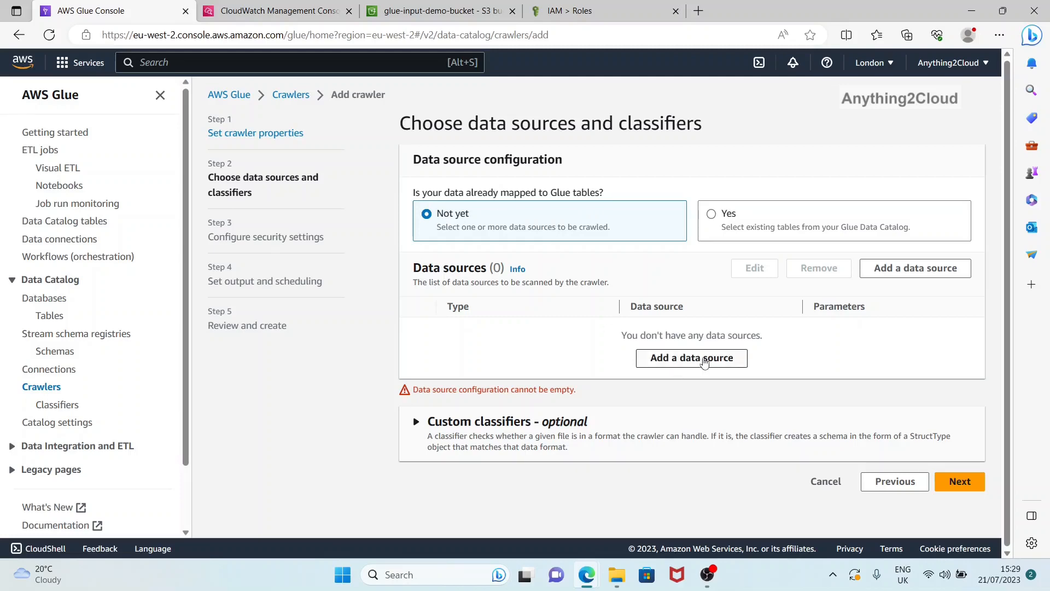
Begin adding a data source to the crawler and choose S3 as the source type.
click(657, 362)
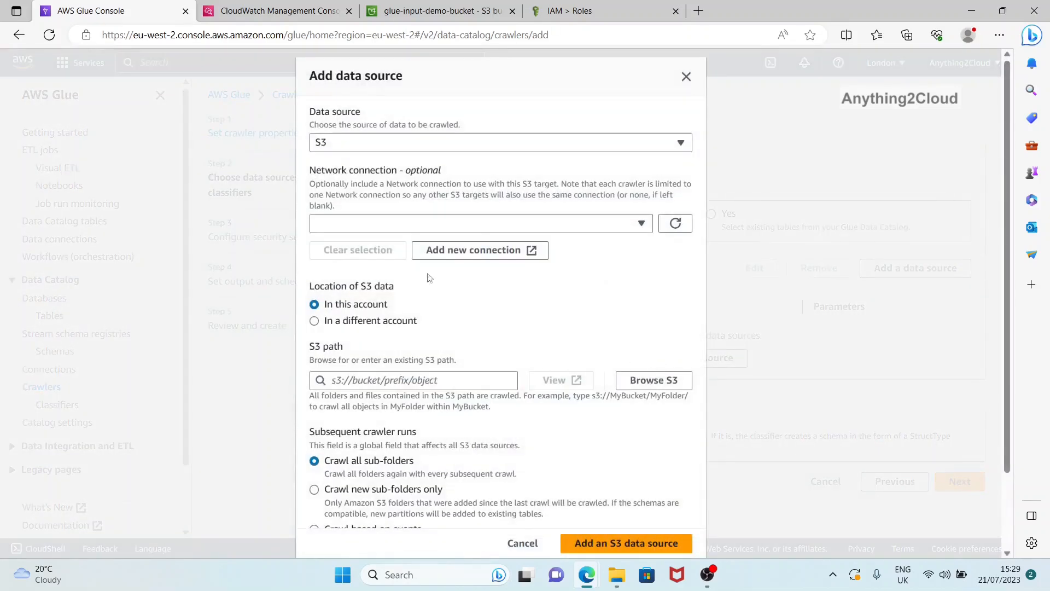
click(332, 145)
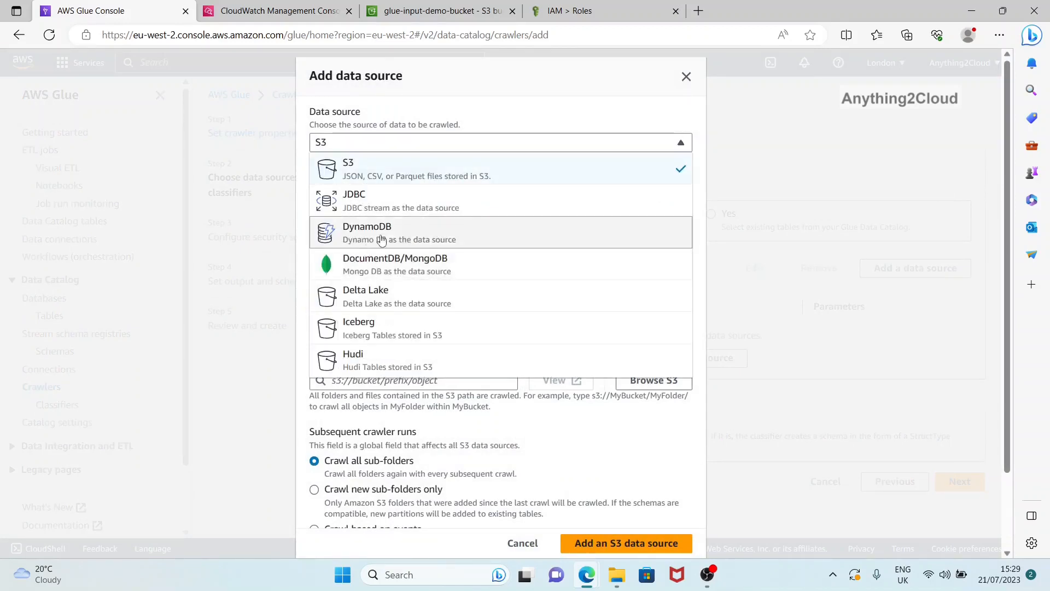
scroll(405, 239, down, 2)
scroll(411, 239, up, 2)
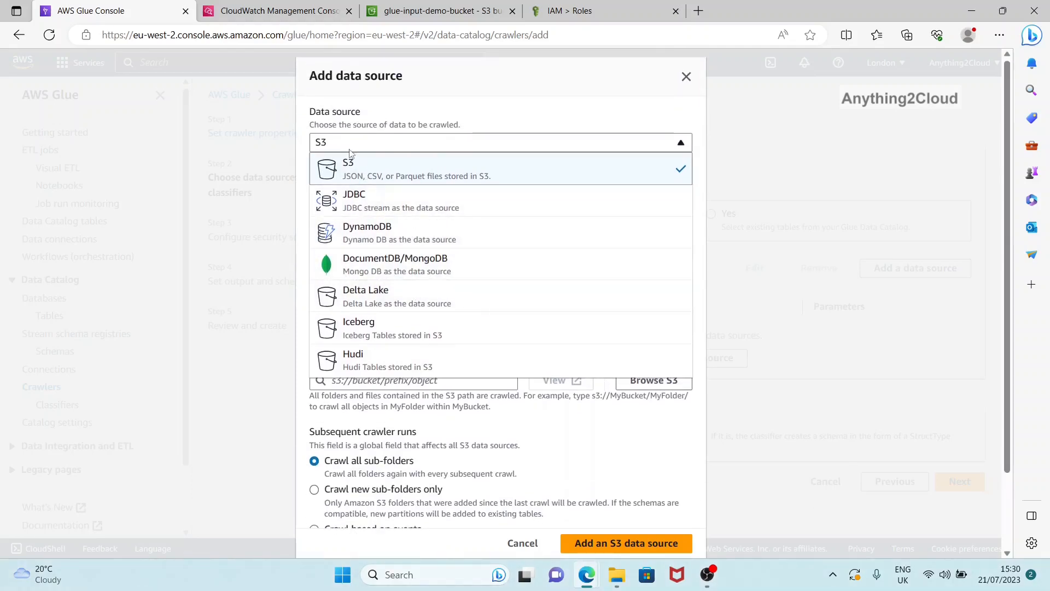
click(348, 167)
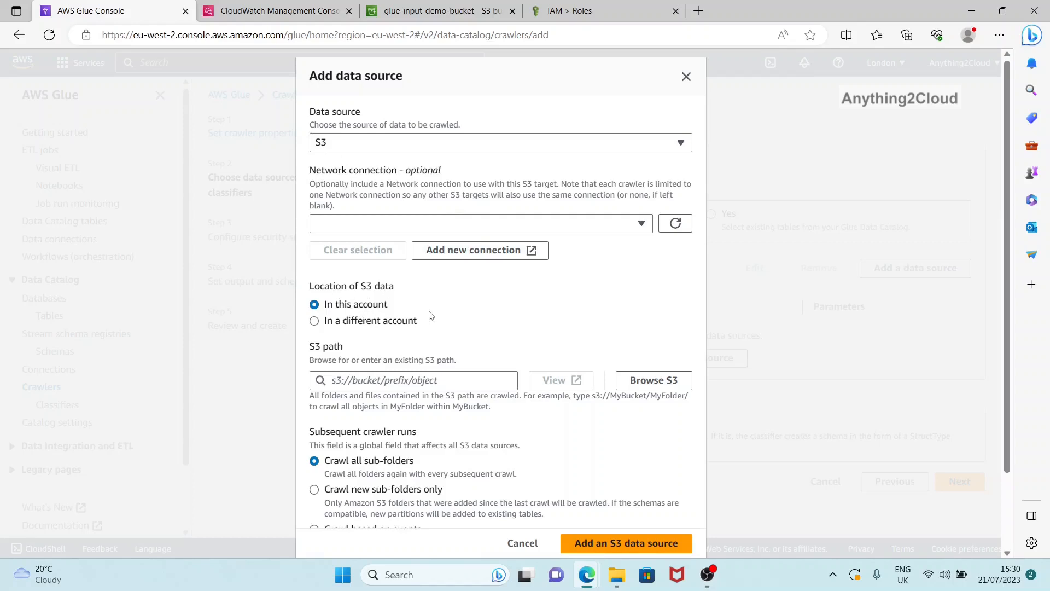
Set the S3 path to glue-input-demo-bucket, add the data source and proceed to the security settings.
scroll(428, 312, down, 2)
click(668, 305)
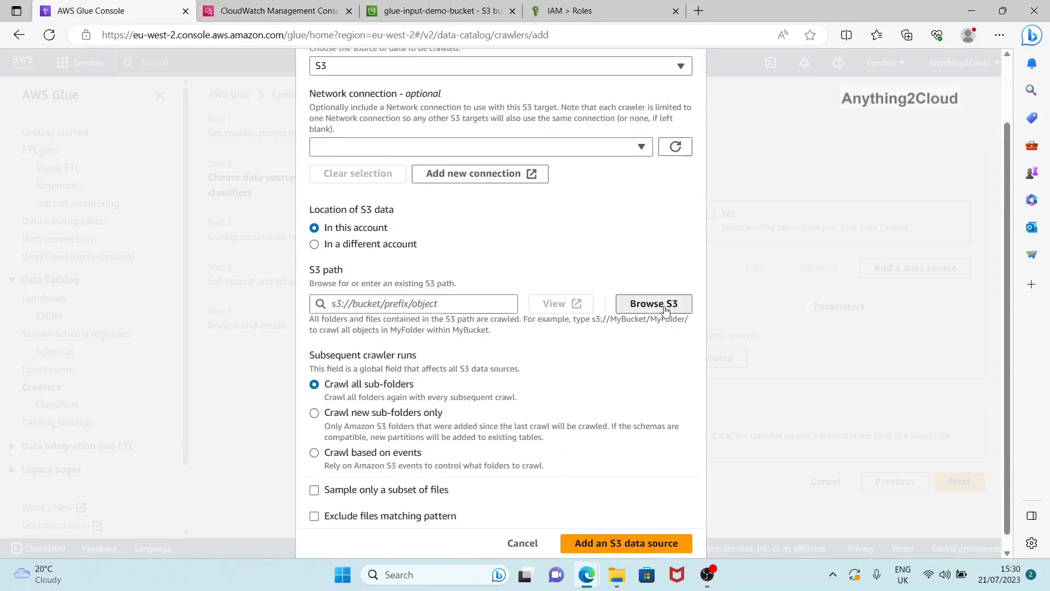
click(178, 210)
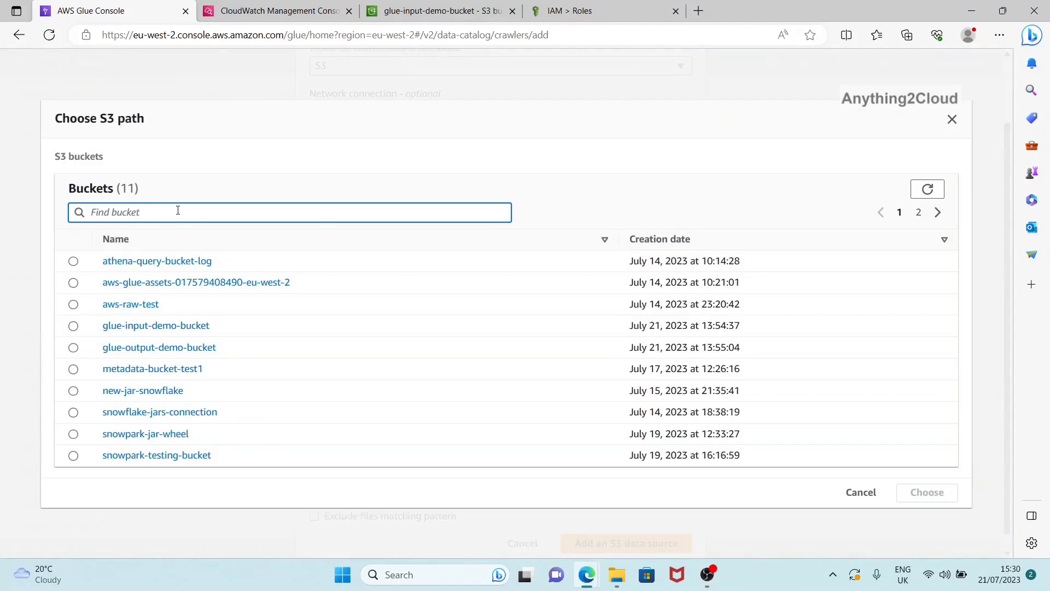
text(demo)
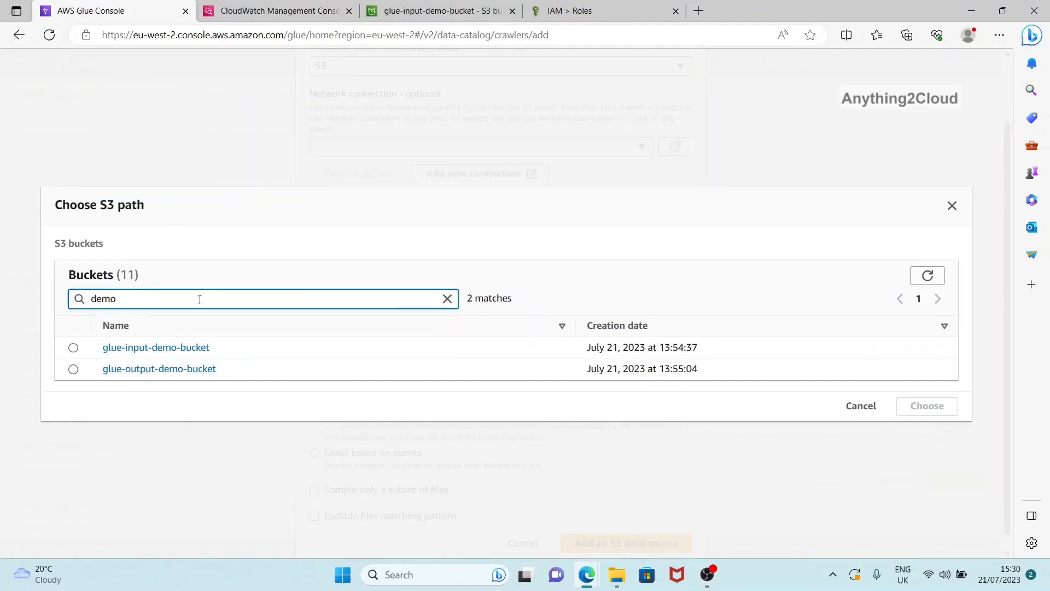
click(73, 348)
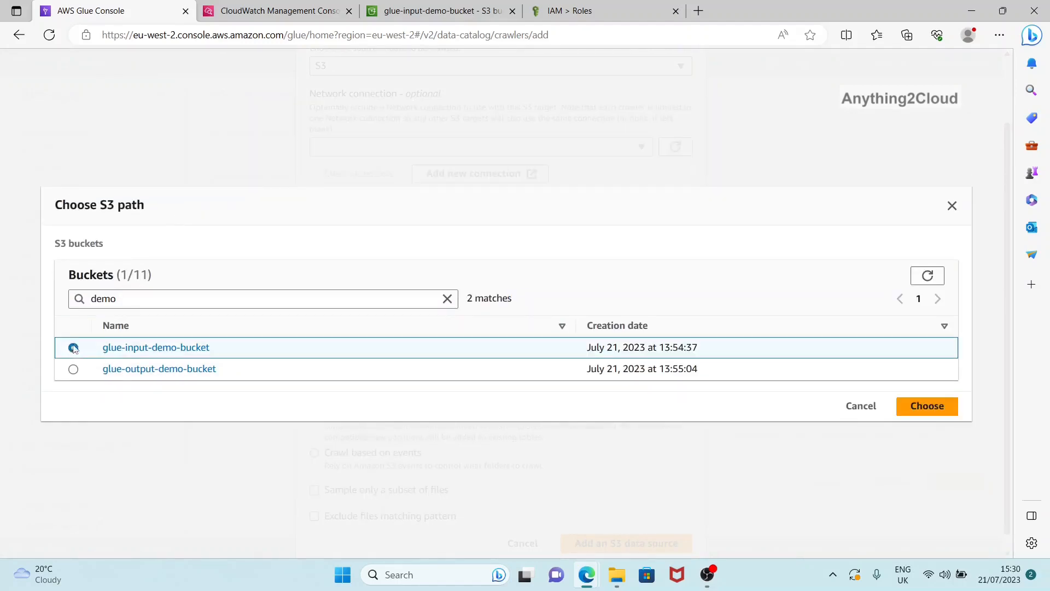
click(927, 408)
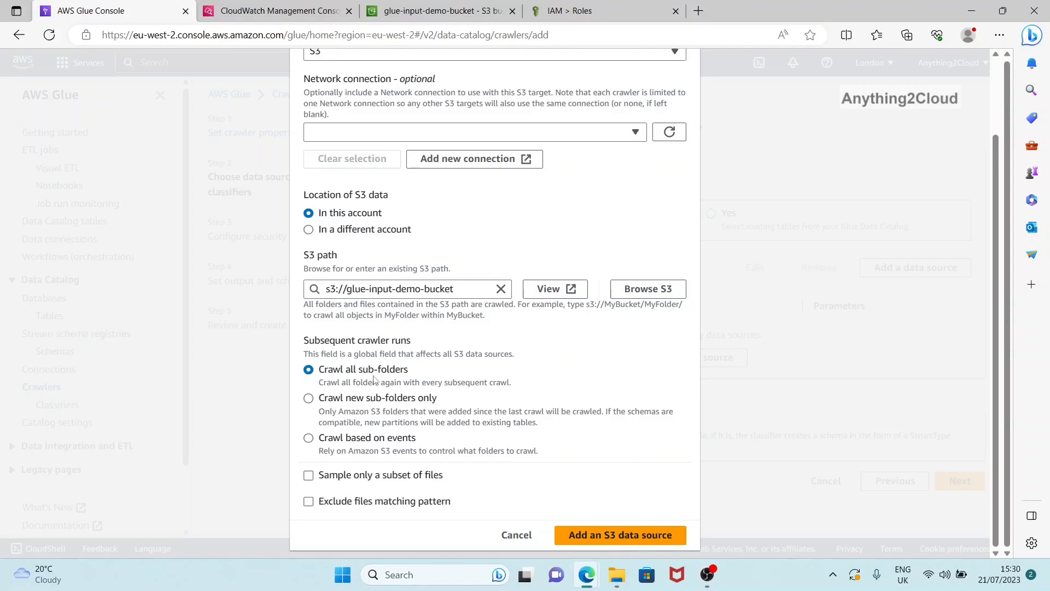
click(652, 538)
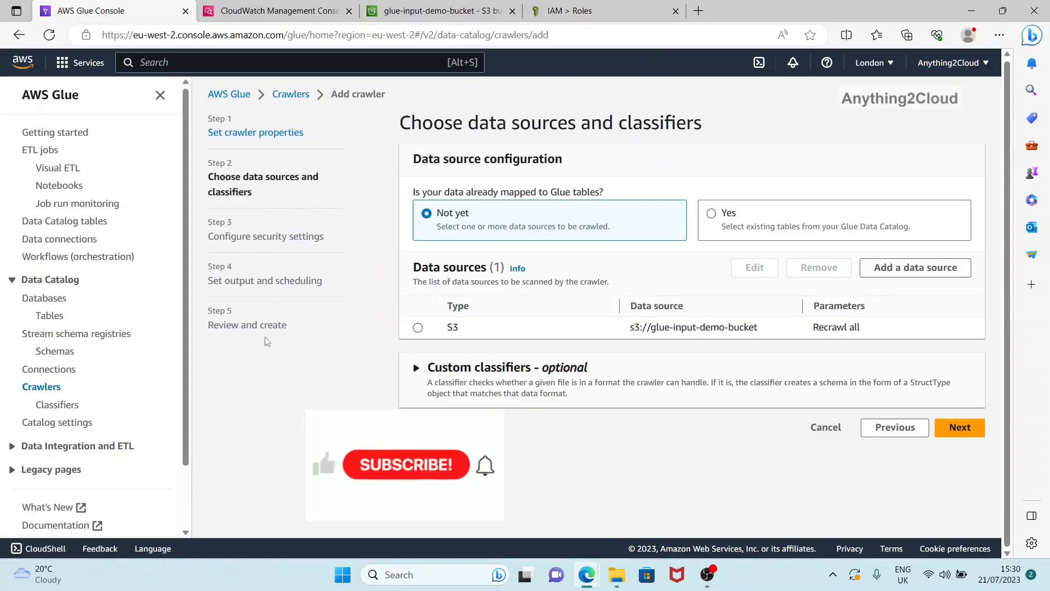
click(967, 432)
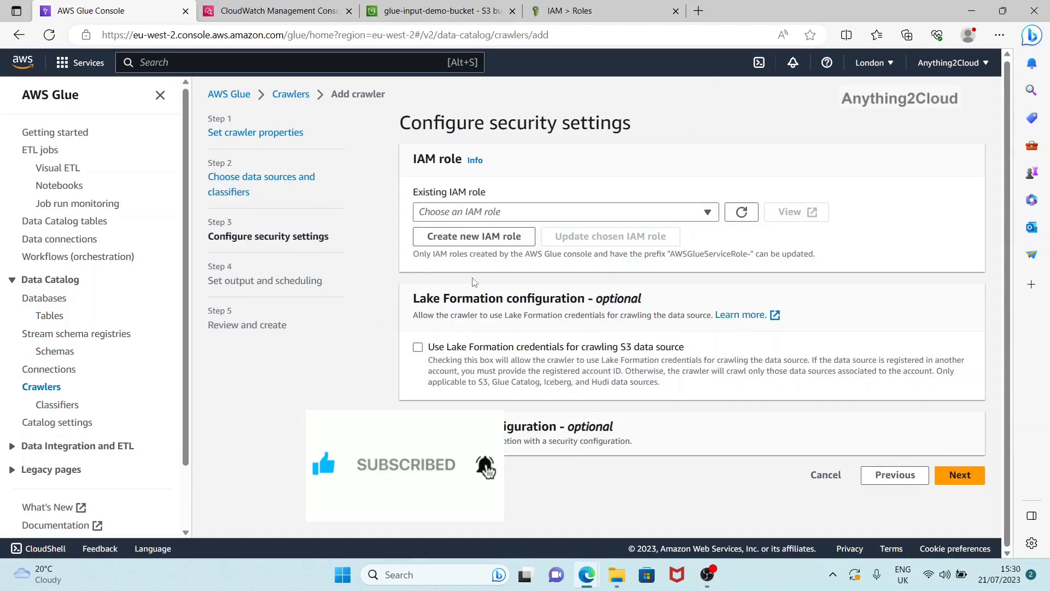
Assign the existing IAM role demo-glue-jobs to the crawler and proceed to output and scheduling.
click(711, 213)
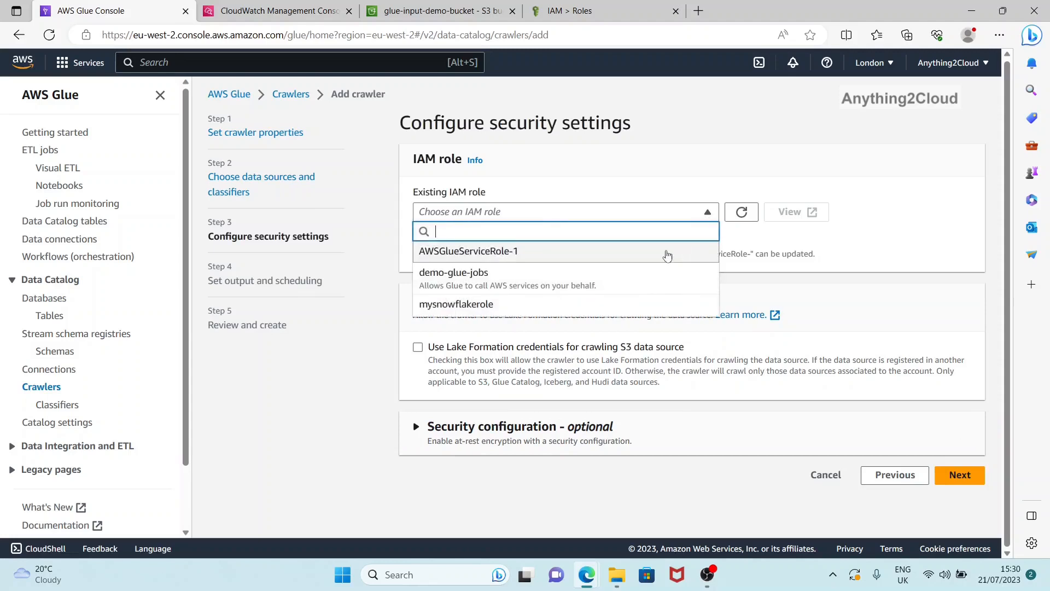
click(470, 279)
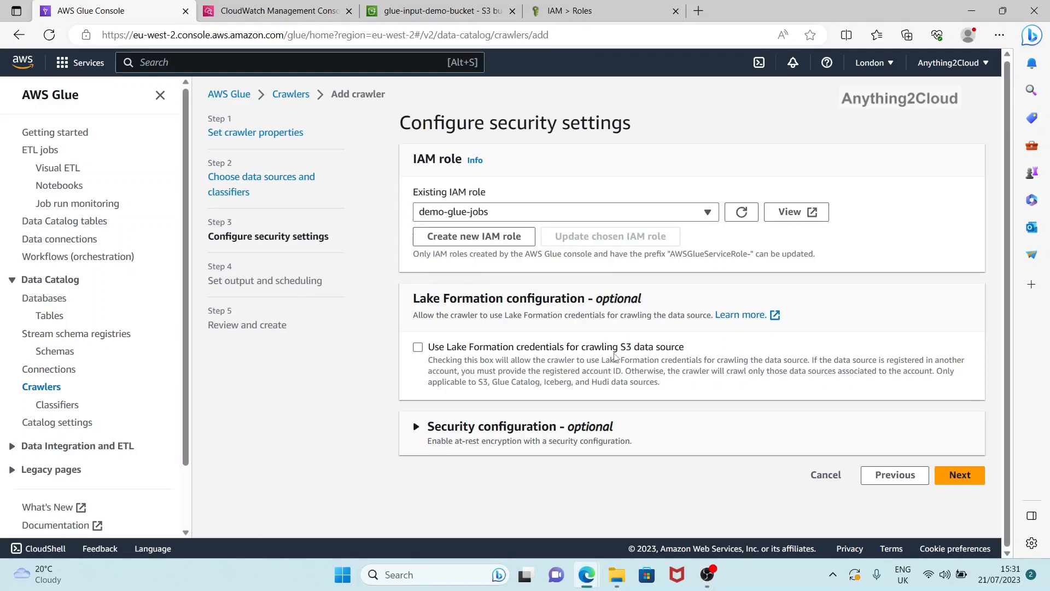
click(953, 477)
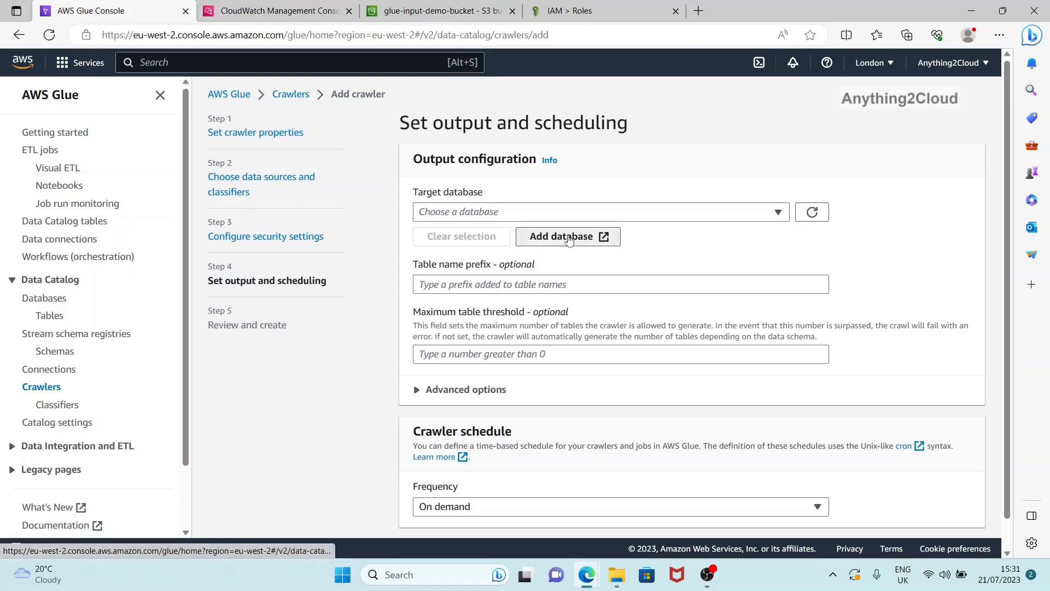
Create a new Data Catalog database named demo-database from the crawler's output configuration.
click(568, 239)
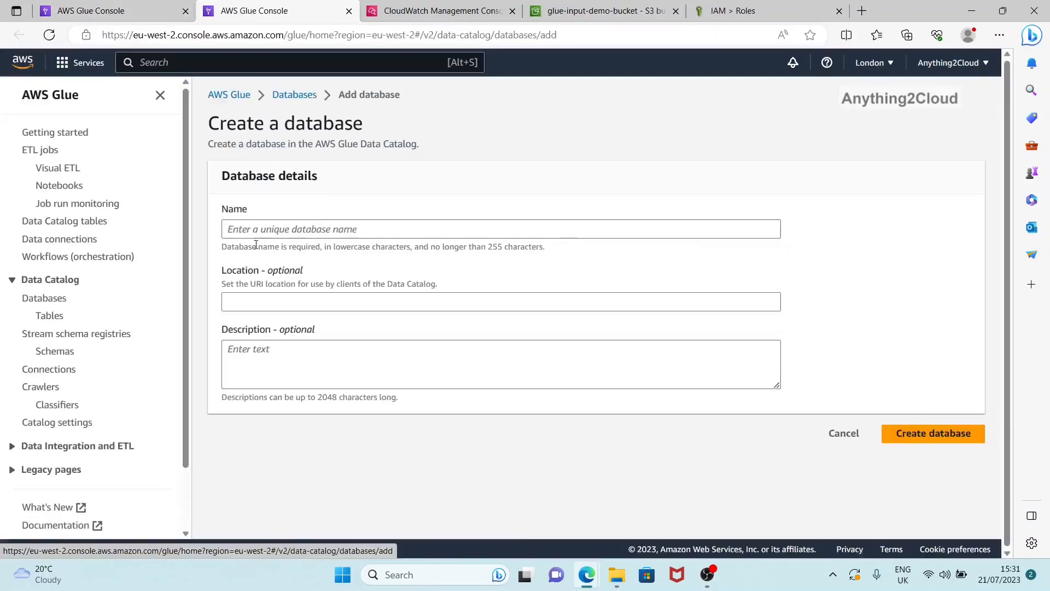
click(248, 228)
text(demo-database)
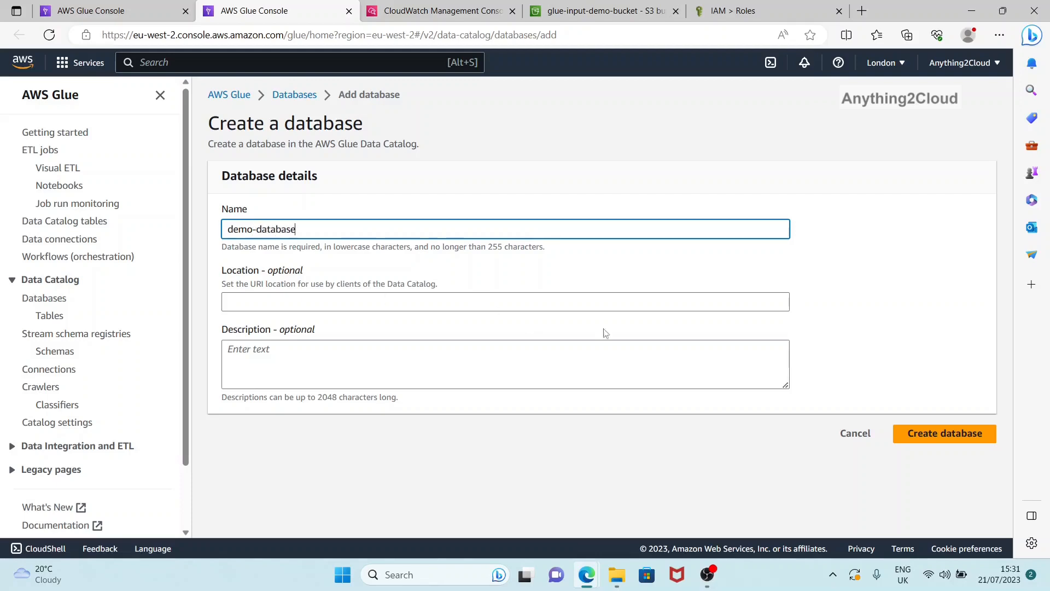
click(929, 434)
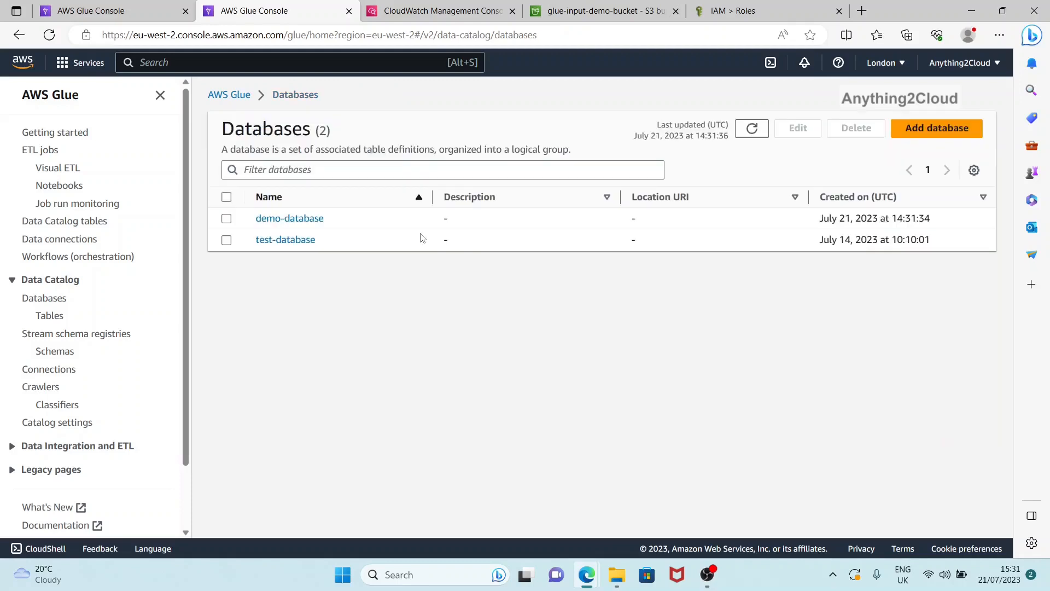
Back in the crawler setup, set the target database to demo-database and the schedule frequency to On demand.
click(125, 7)
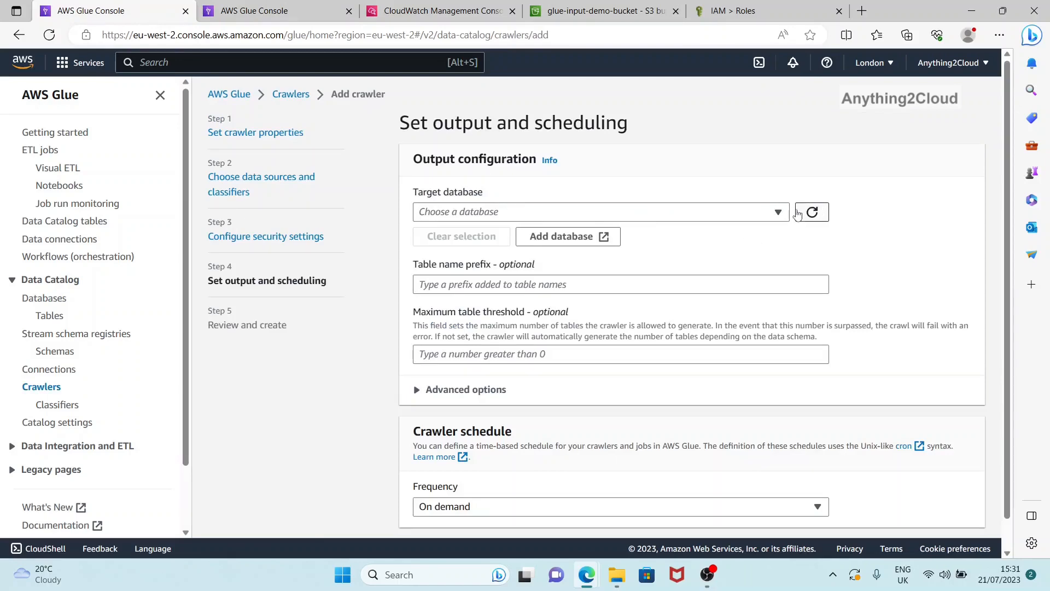
click(778, 211)
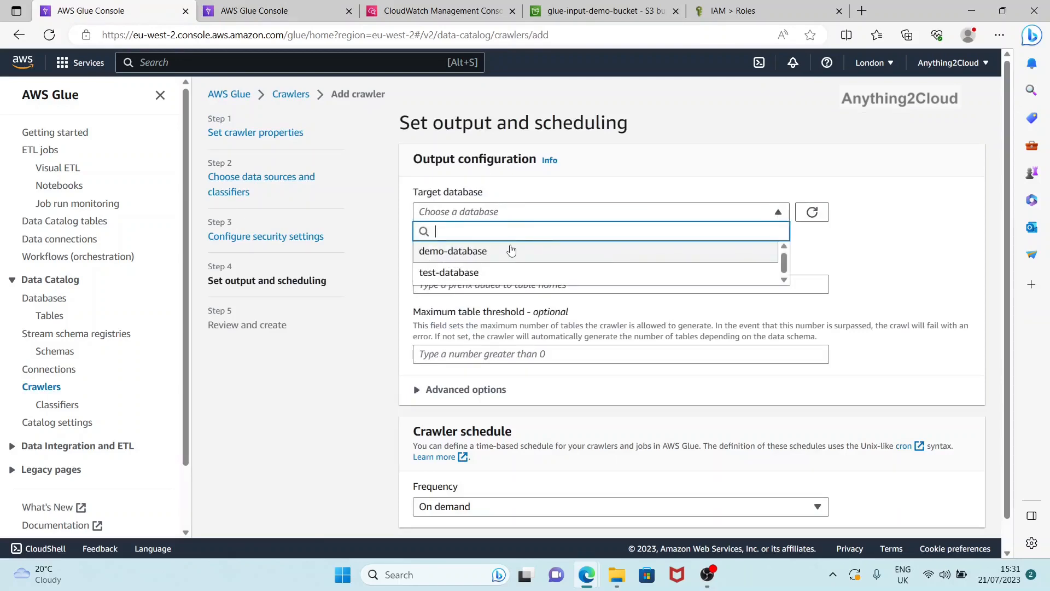
click(511, 250)
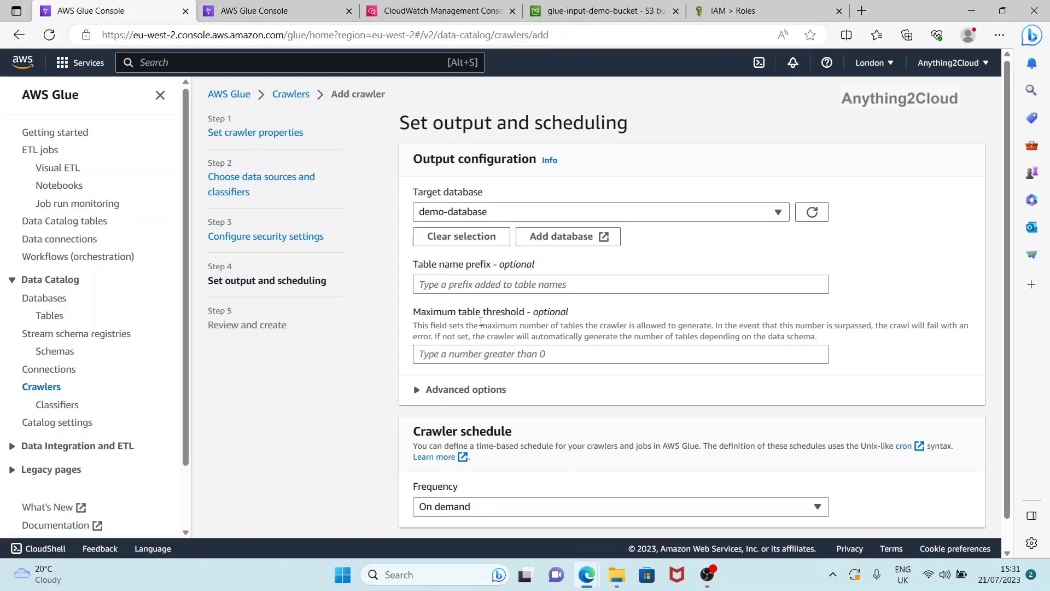
scroll(481, 322, down, 1)
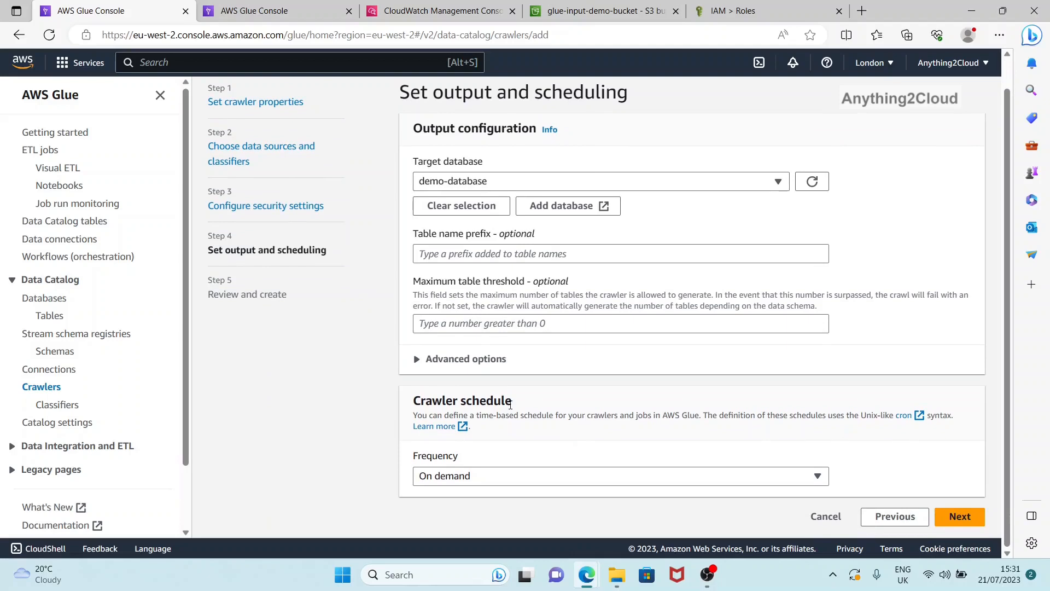
click(817, 476)
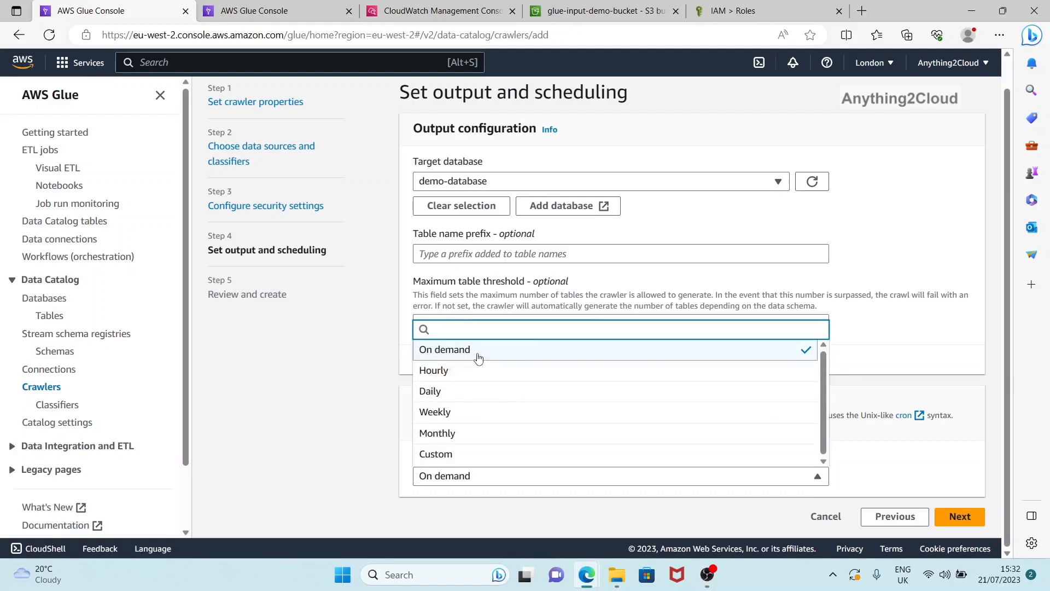
click(478, 358)
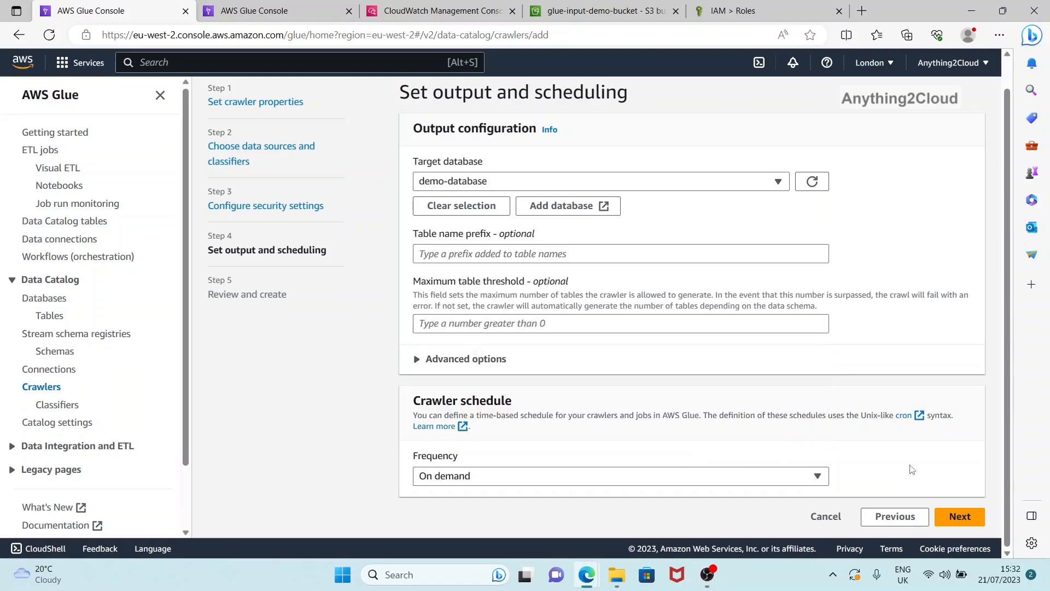
Proceed to the review of the crawler settings, create the item crawler and look over its properties.
click(962, 517)
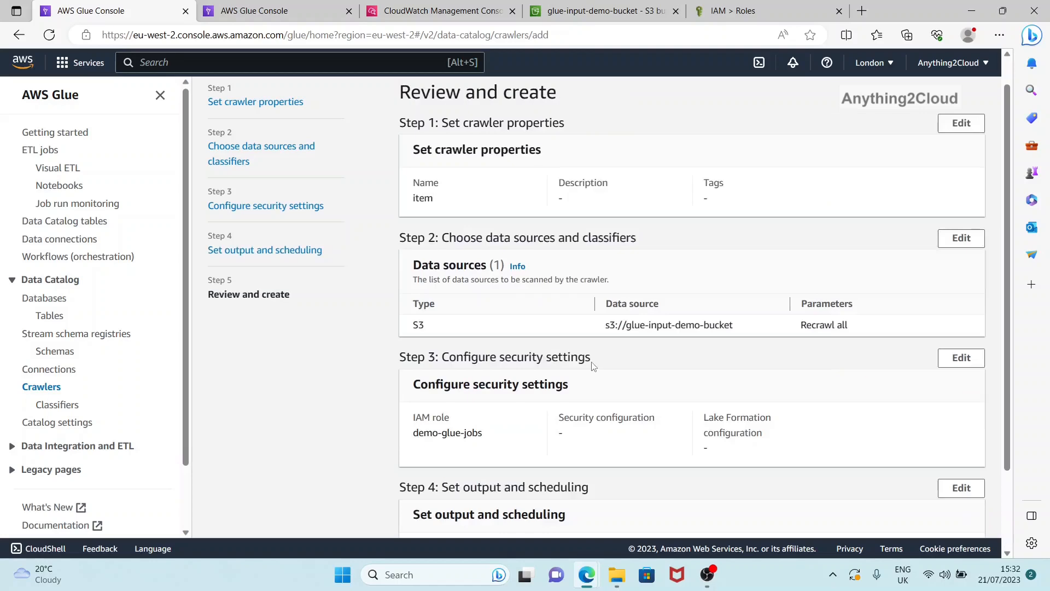
scroll(592, 365, down, 3)
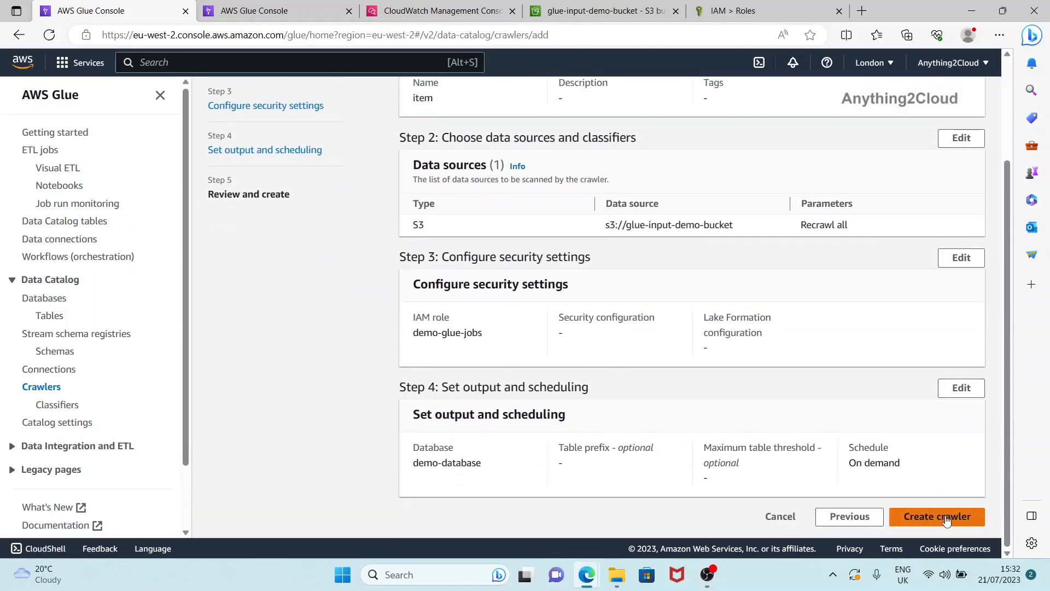
click(947, 520)
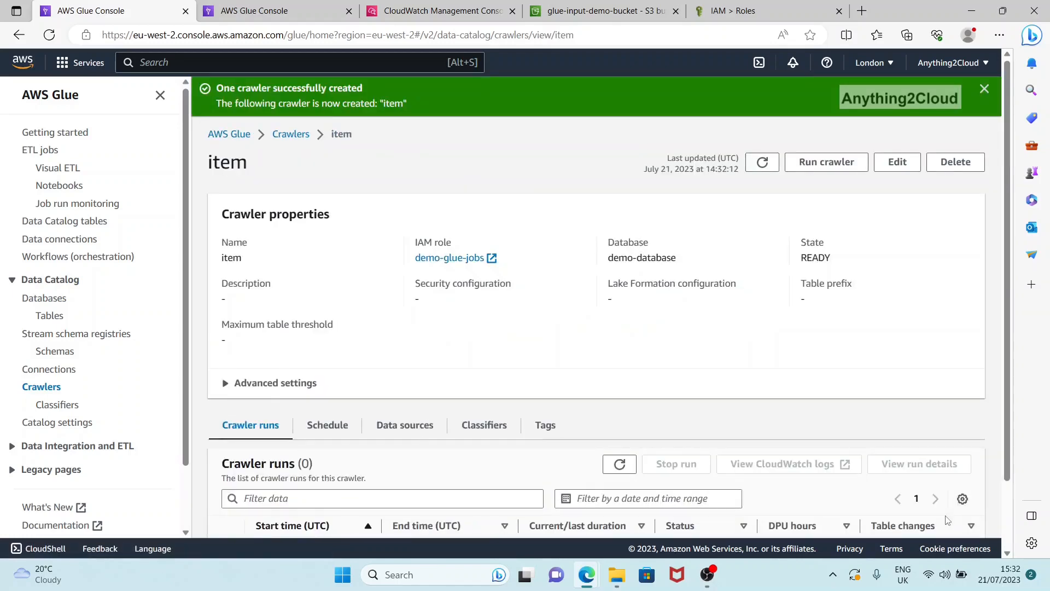
scroll(738, 387, down, 3)
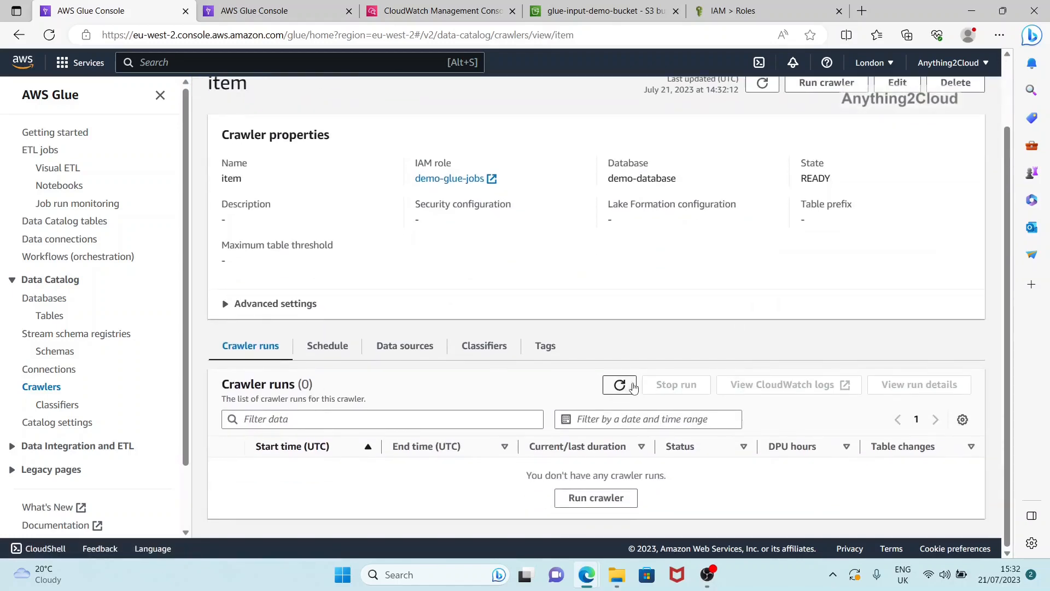
scroll(632, 386, up, 3)
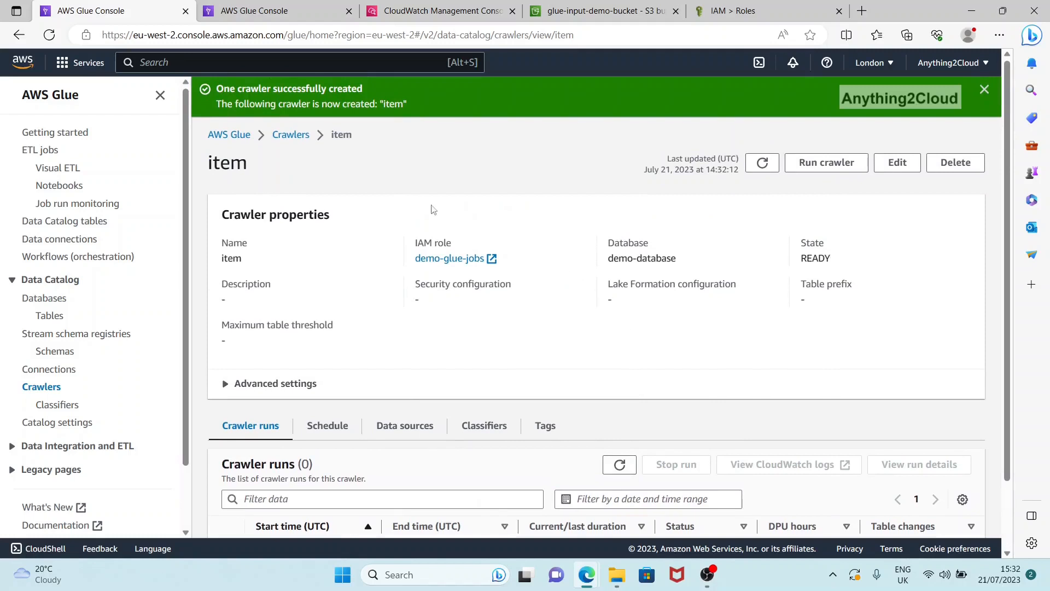
Run the item crawler from the refreshed crawlers list and update the list to check its state.
click(762, 163)
click(291, 134)
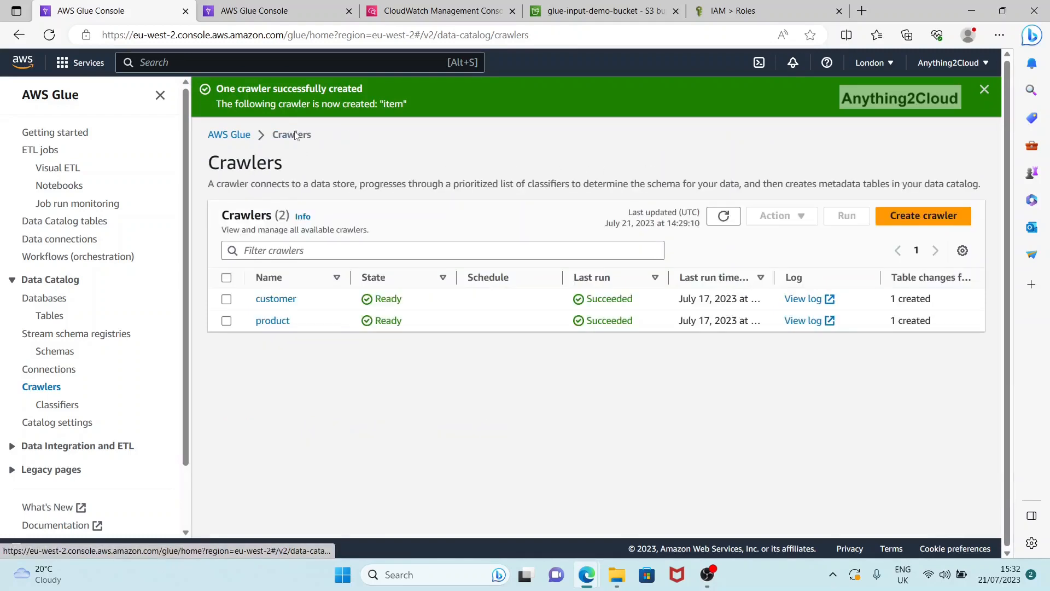
click(723, 215)
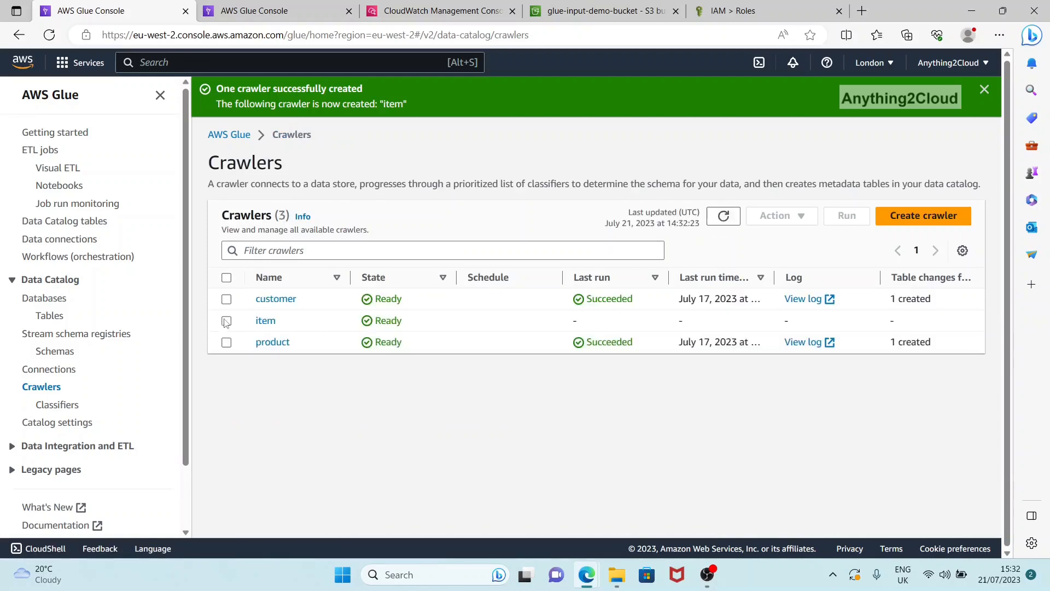
click(226, 321)
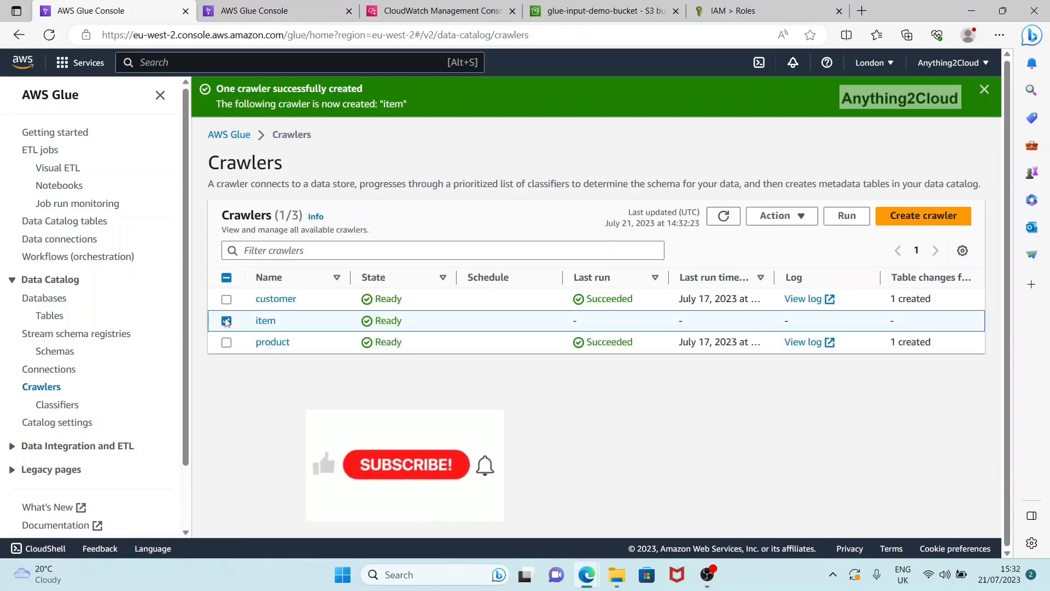
click(847, 216)
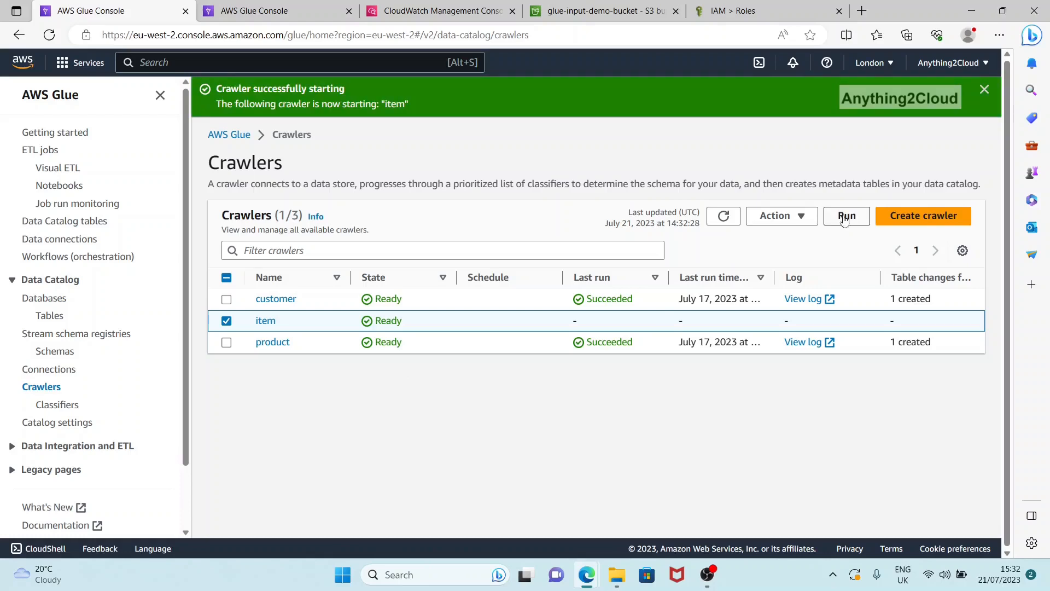
click(724, 218)
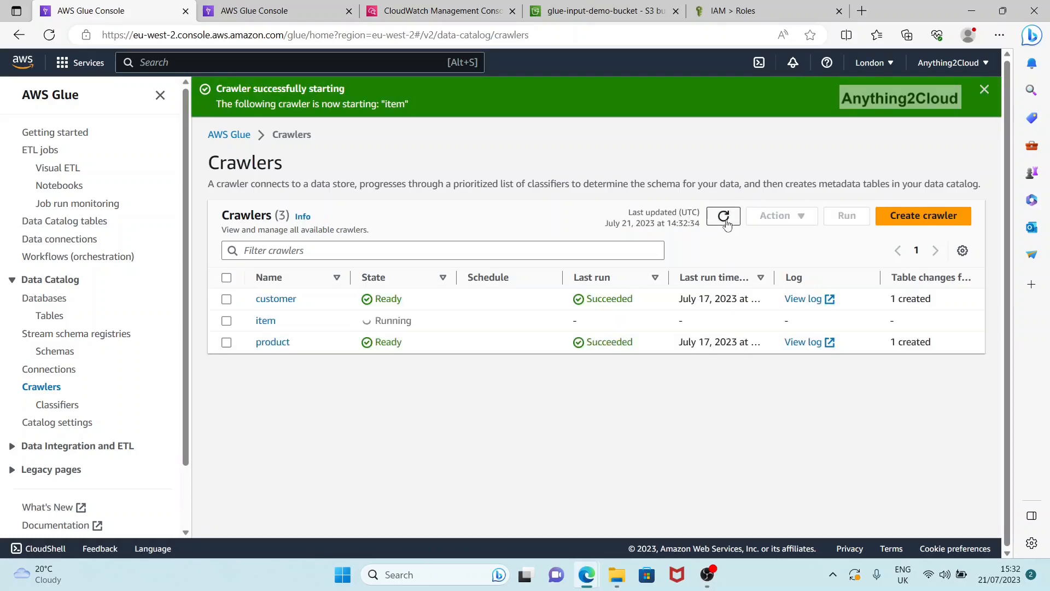
click(724, 218)
Check the Data Catalog for tables produced by the crawler, opening demo-database and refreshing its table list.
click(49, 316)
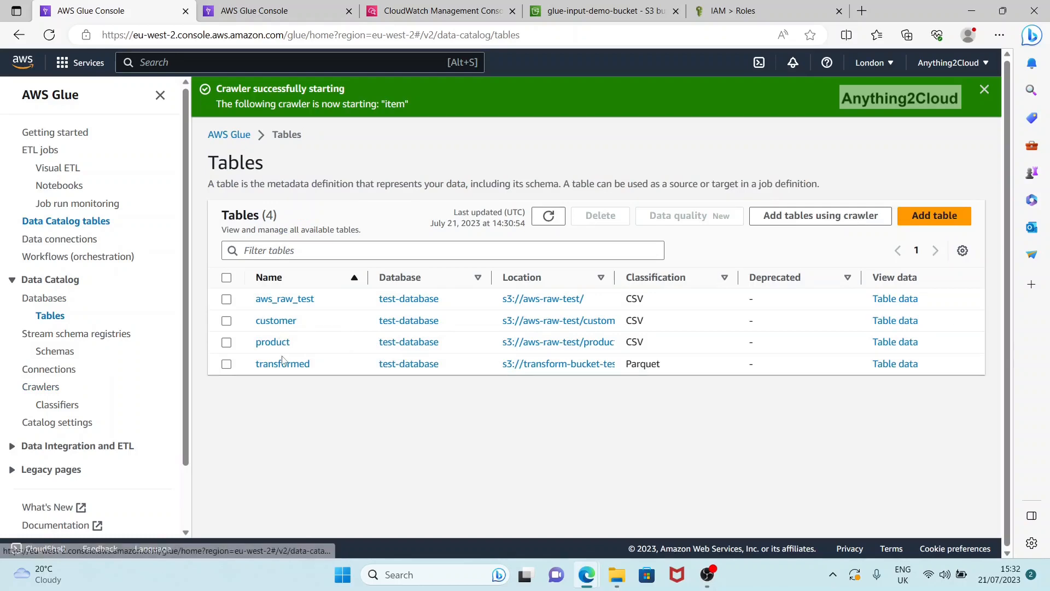
click(55, 300)
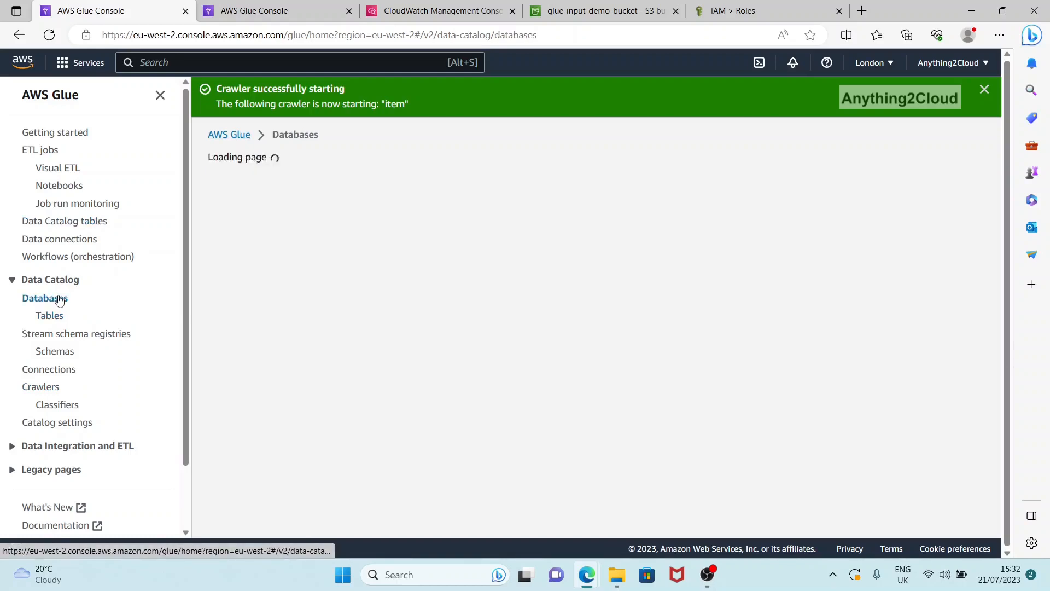
click(296, 260)
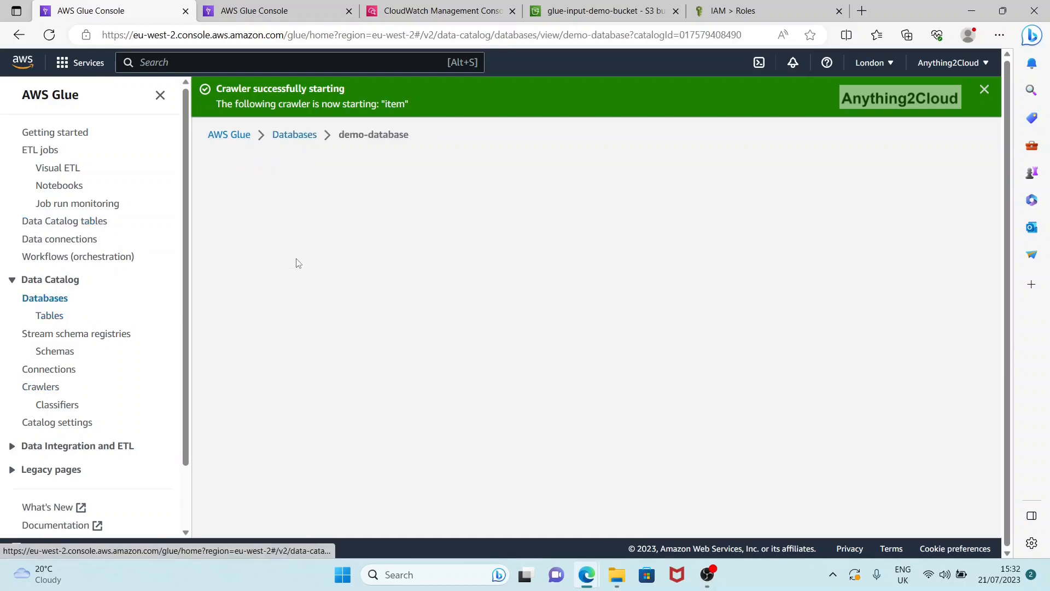
click(553, 322)
click(553, 321)
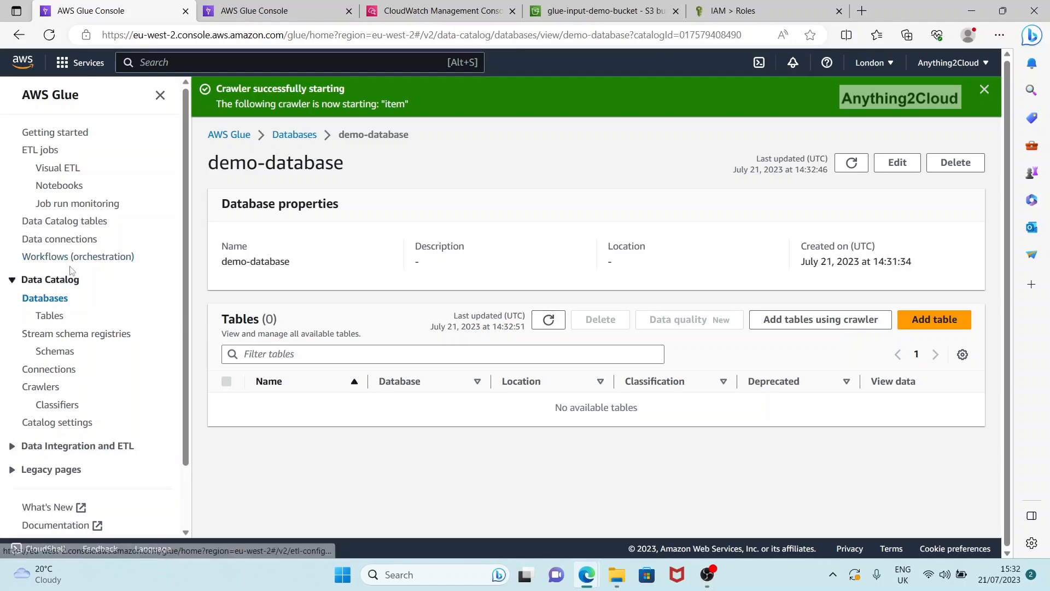
Recheck the item crawler's state in the crawlers list and look again for new tables in demo-database.
click(52, 388)
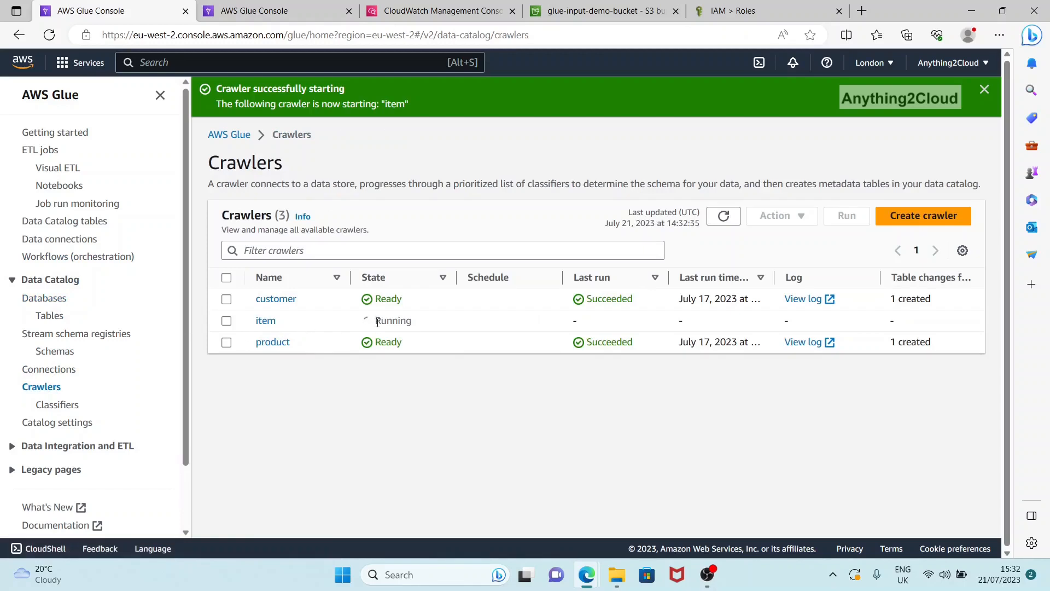
click(734, 217)
click(69, 221)
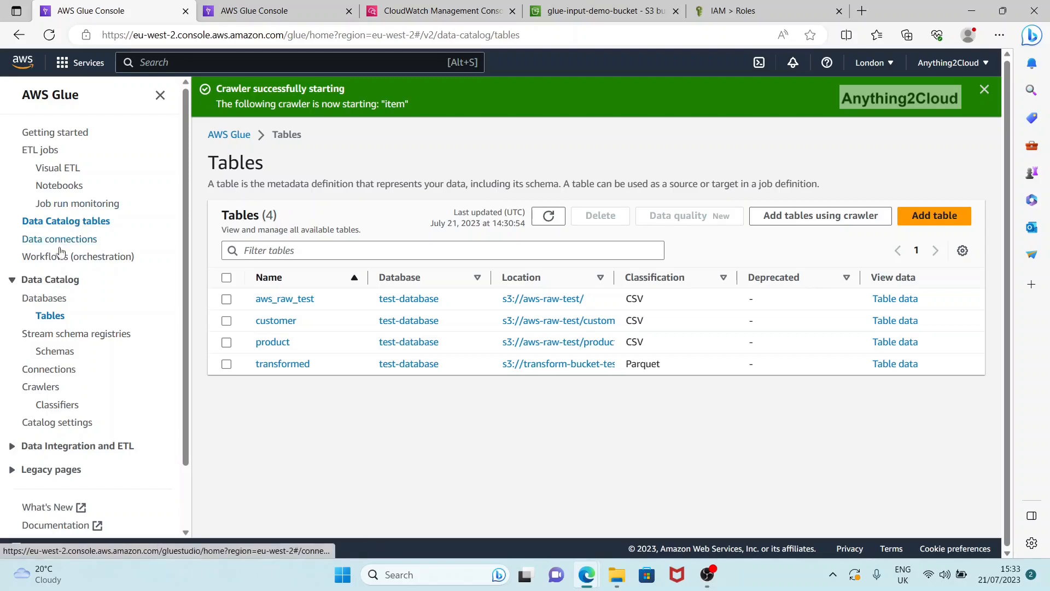
click(44, 302)
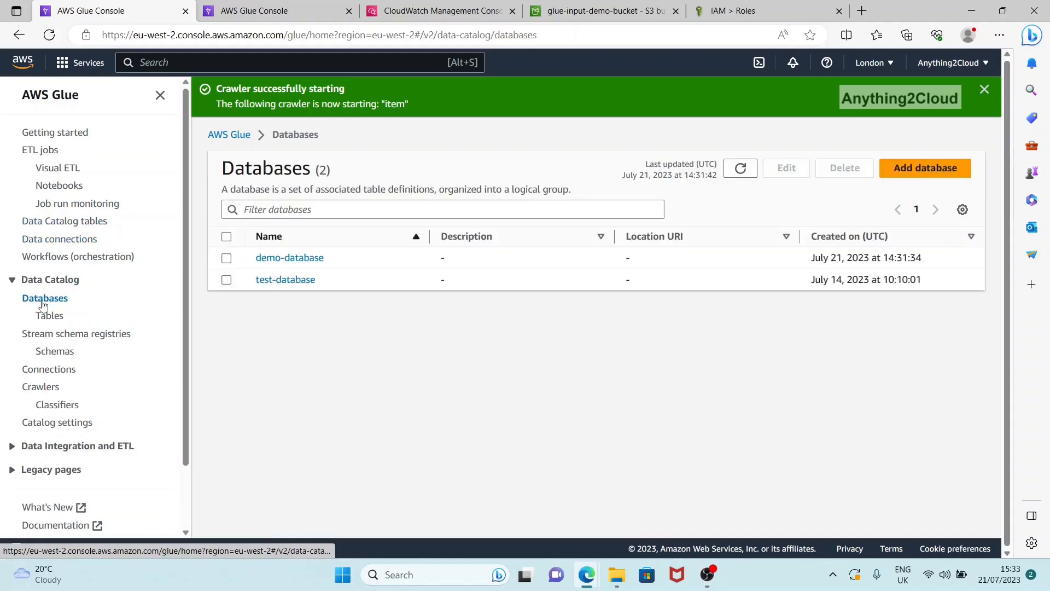
click(298, 258)
click(550, 320)
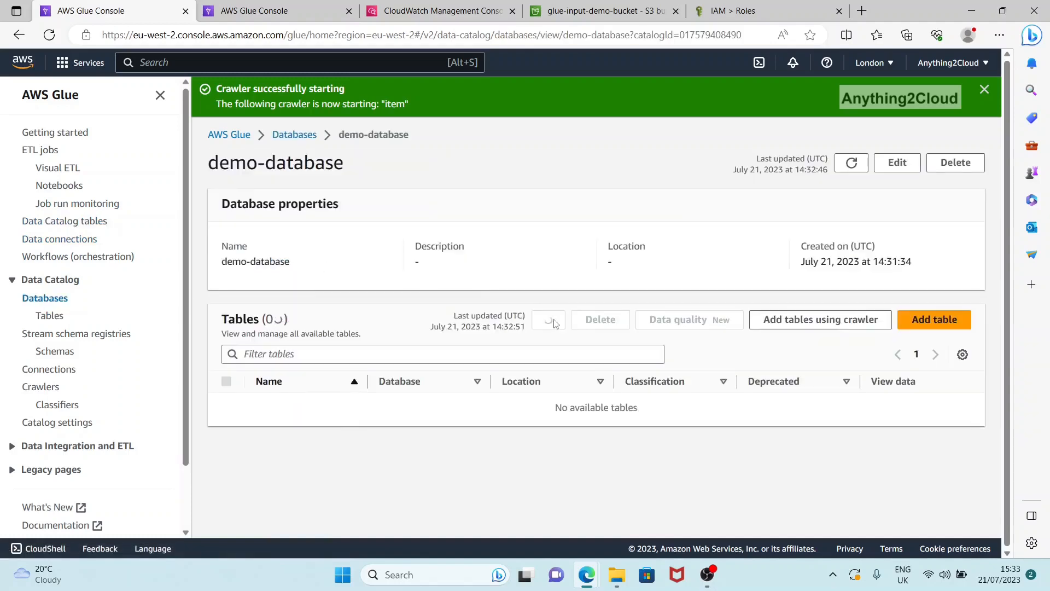
click(553, 322)
Refresh the crawlers list and open the run details of the item crawler's run.
click(54, 388)
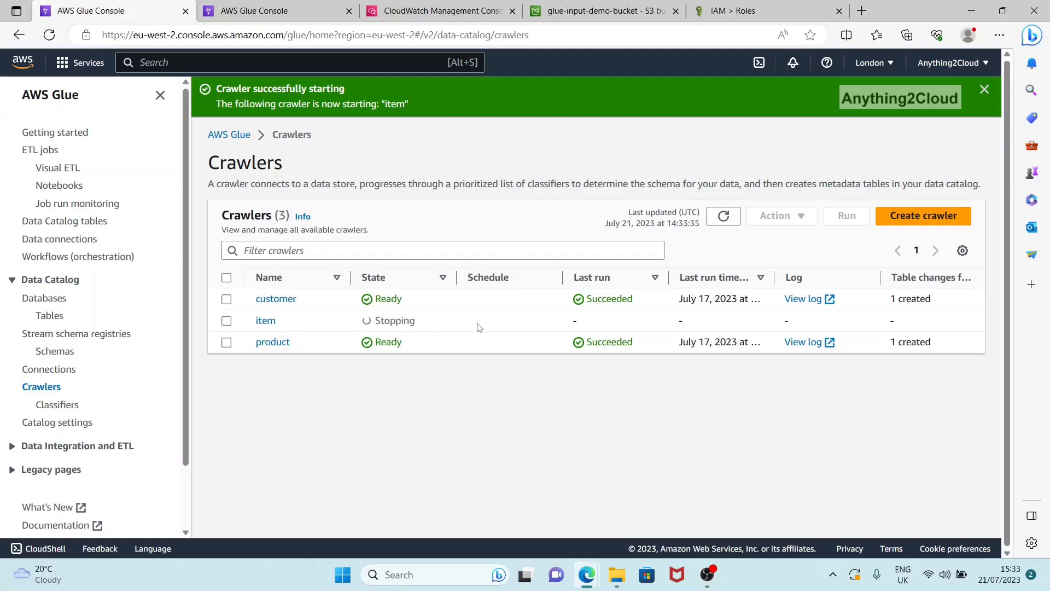
click(723, 217)
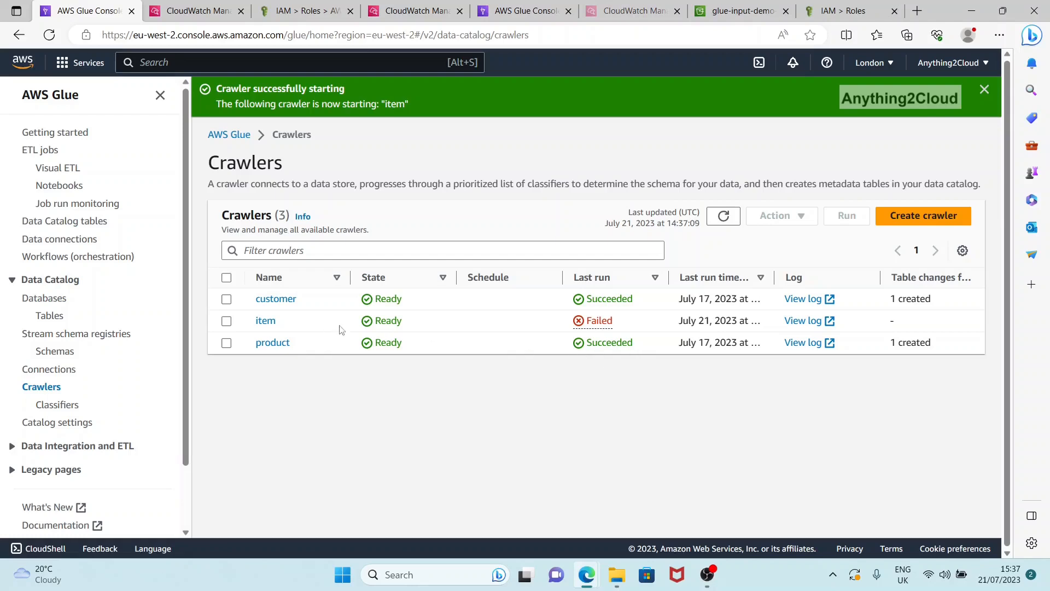
click(263, 322)
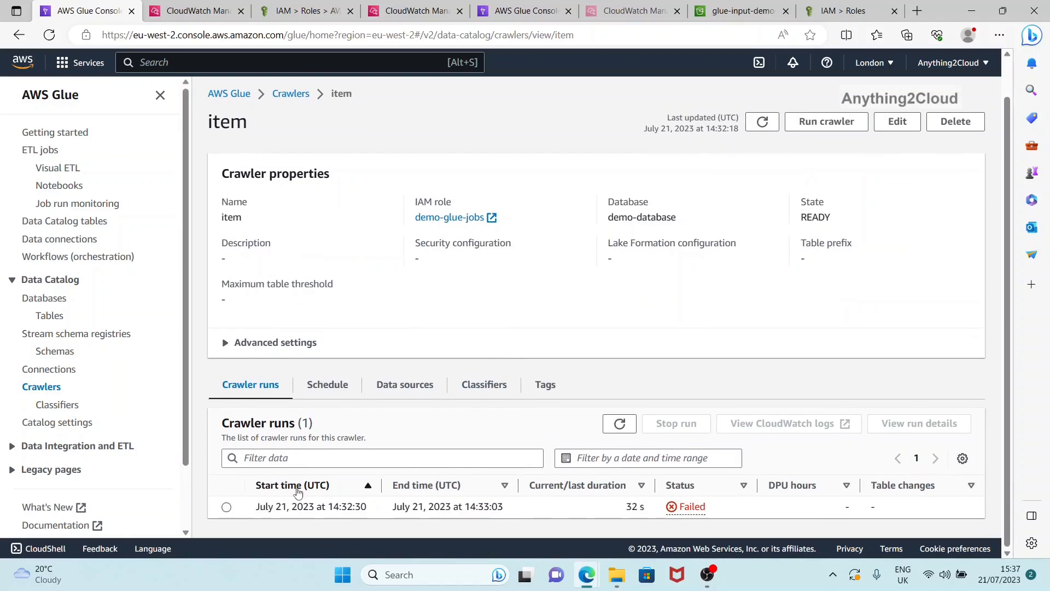
click(226, 506)
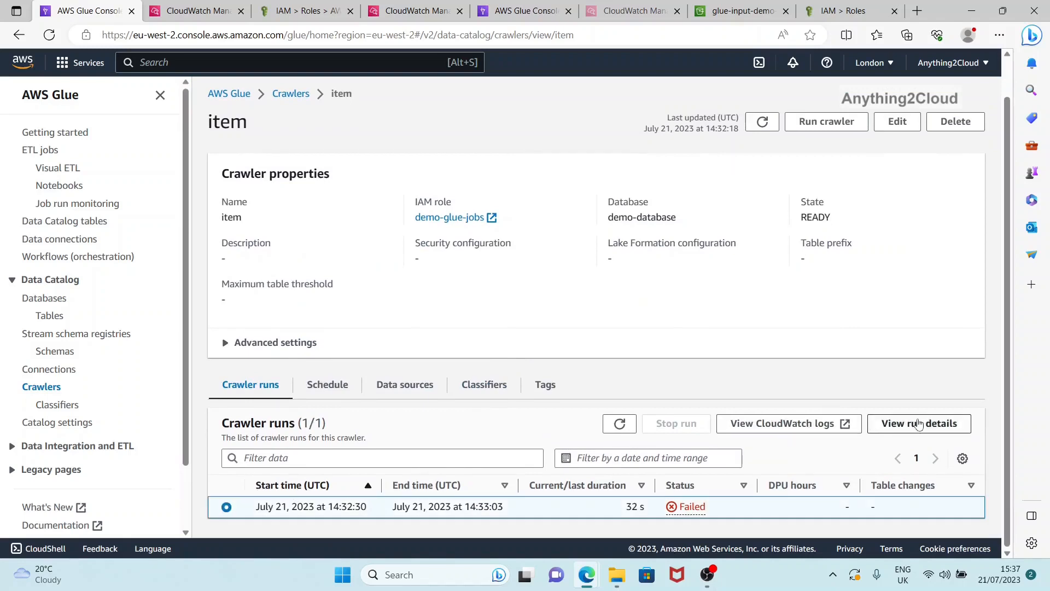
click(873, 424)
Read the error message in the crawler run details, highlighting its error code, and close the details.
scroll(425, 389, down, 1)
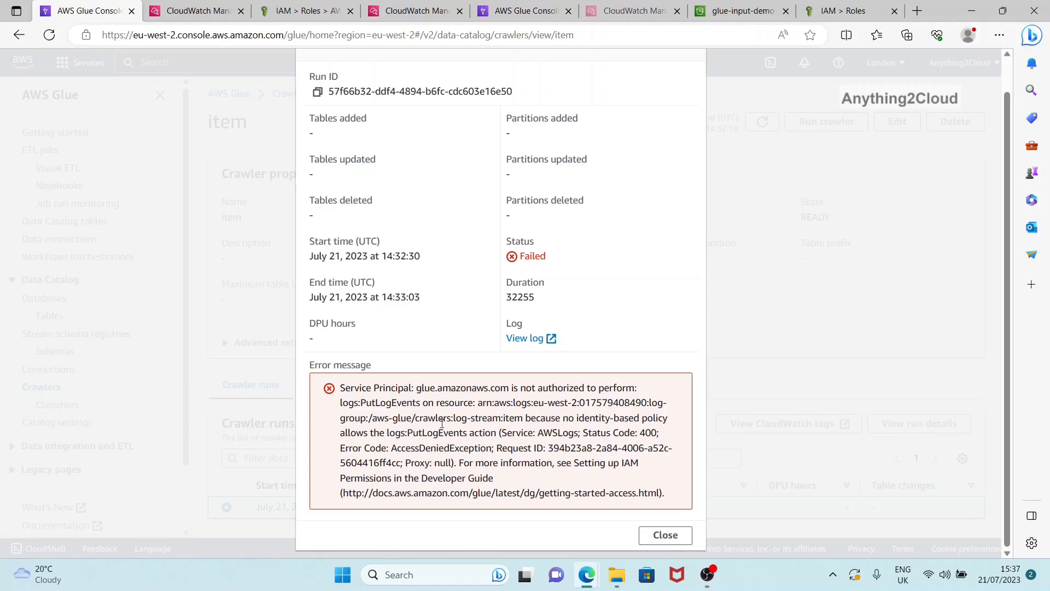
drag(402, 452, 494, 448)
scroll(413, 239, up, 1)
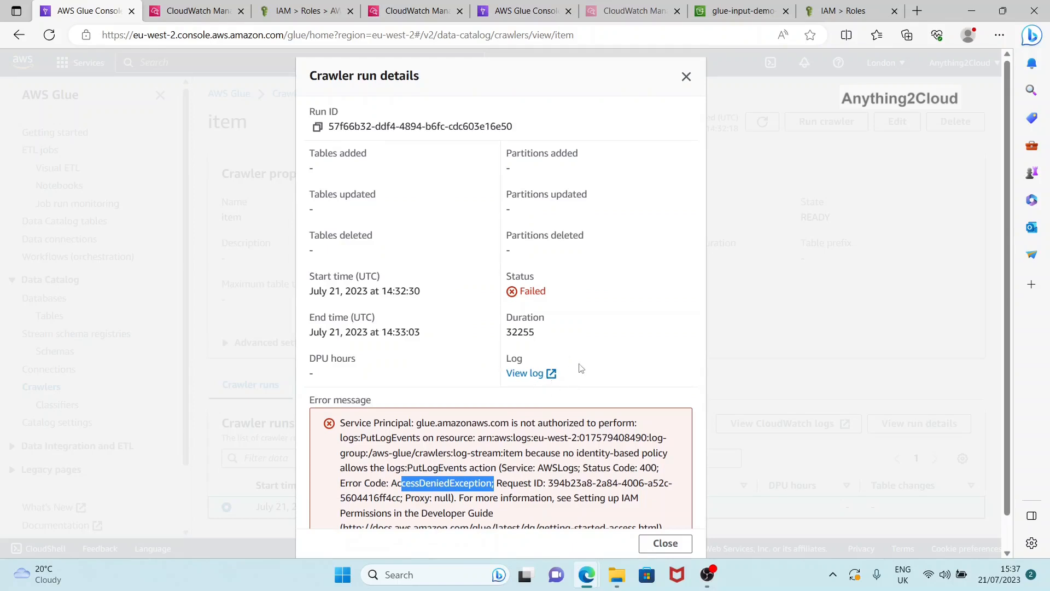
scroll(580, 368, down, 1)
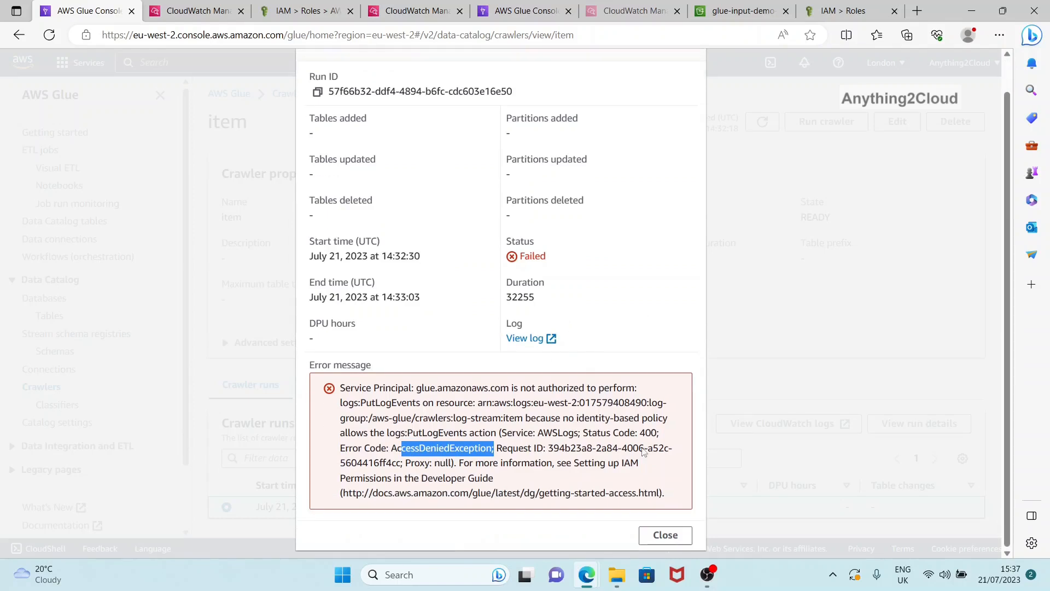
click(665, 534)
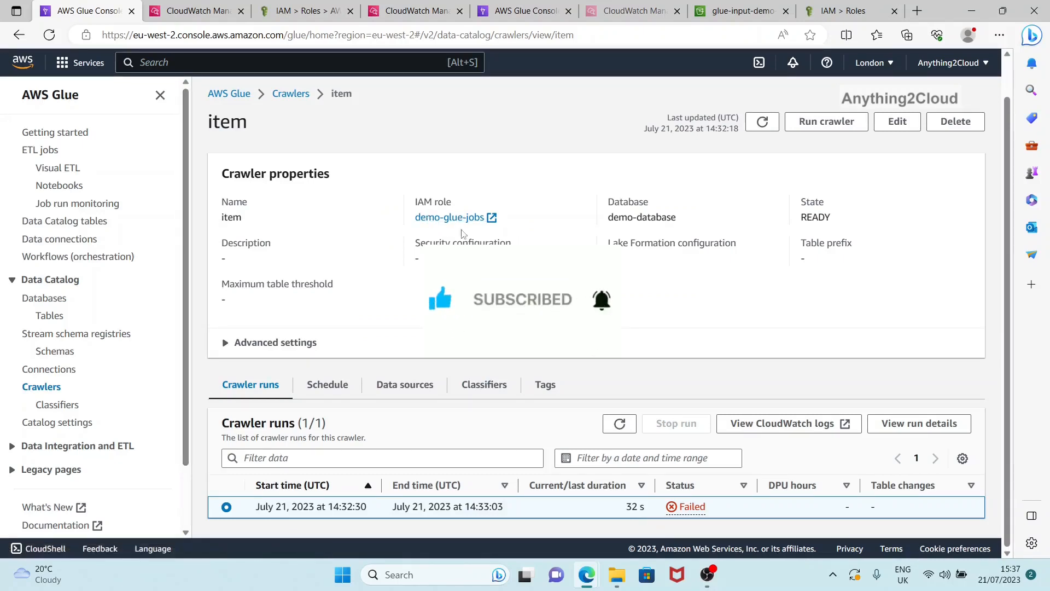
Open the crawler's IAM role demo-glue-jobs in a separate browser tab and bring up its permissions policies.
right_click(448, 223)
click(481, 229)
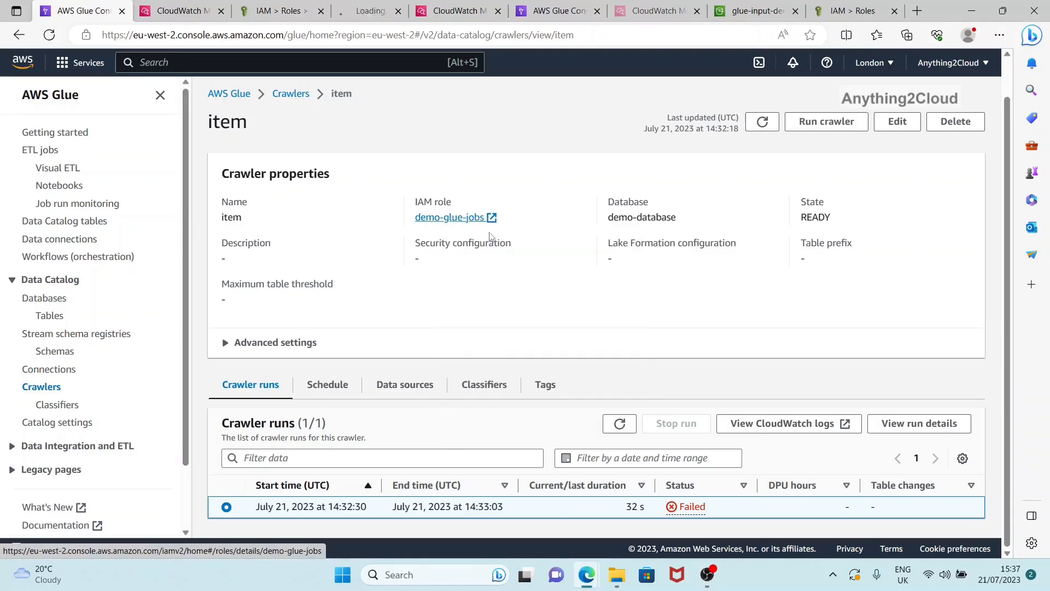
click(365, 11)
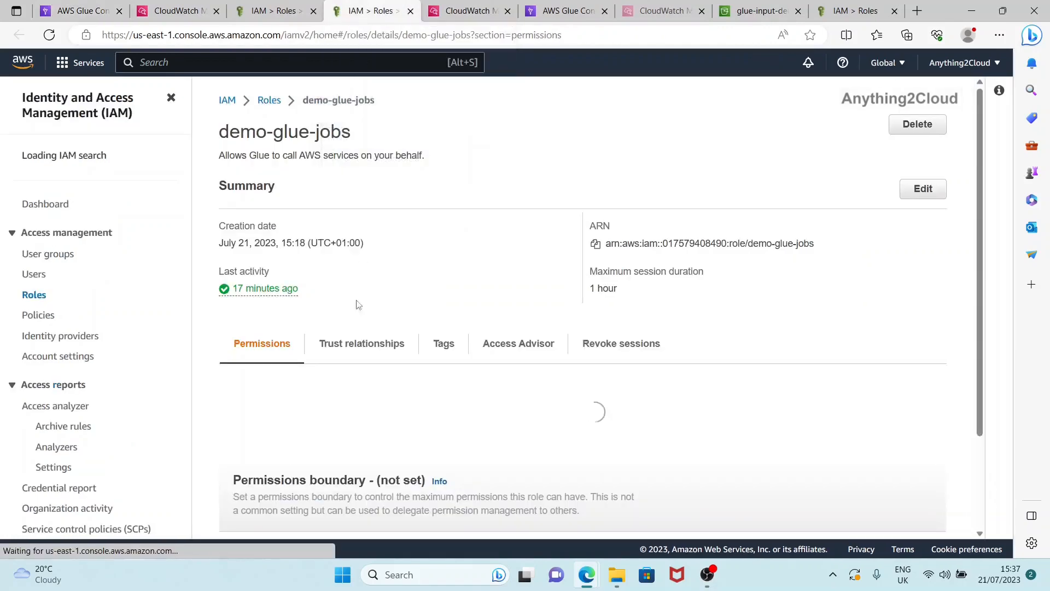
scroll(350, 456, down, 3)
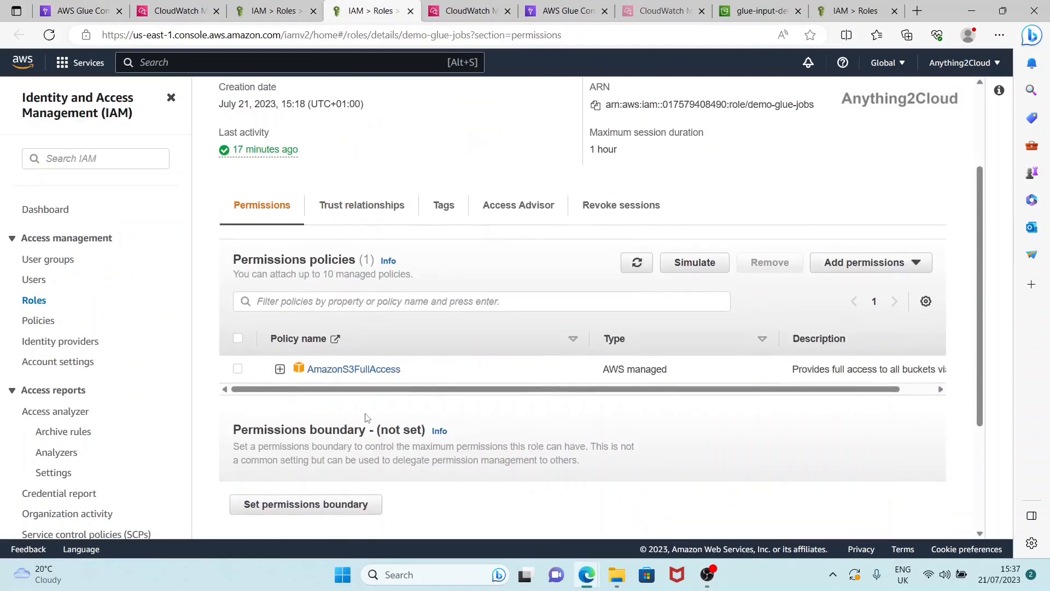
Attach the AWS managed policy AWSGlueServiceRole to the demo-glue-jobs role, filtering the available policies by "glue".
click(417, 300)
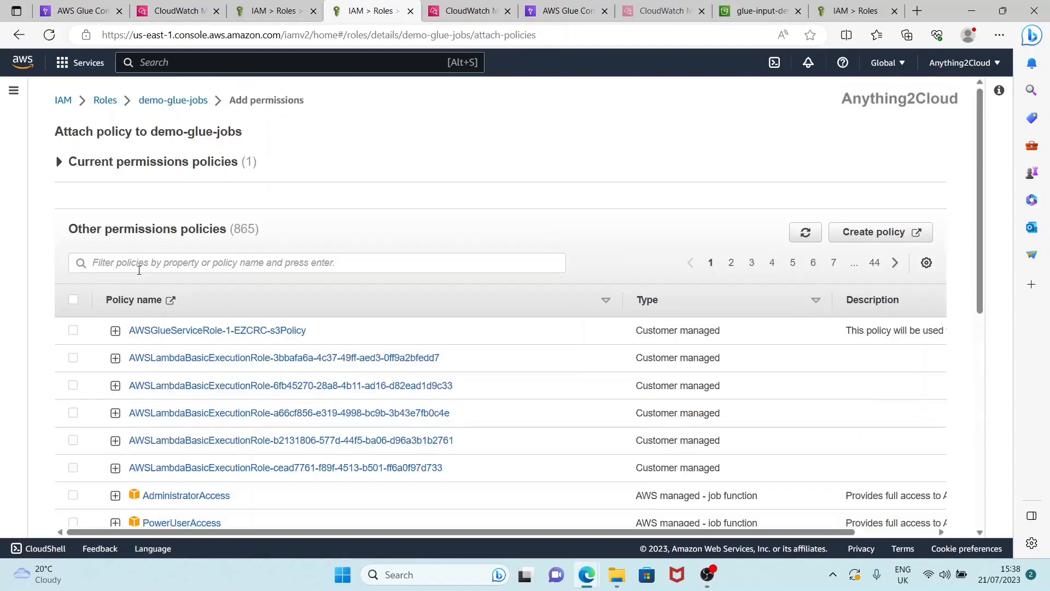
click(140, 267)
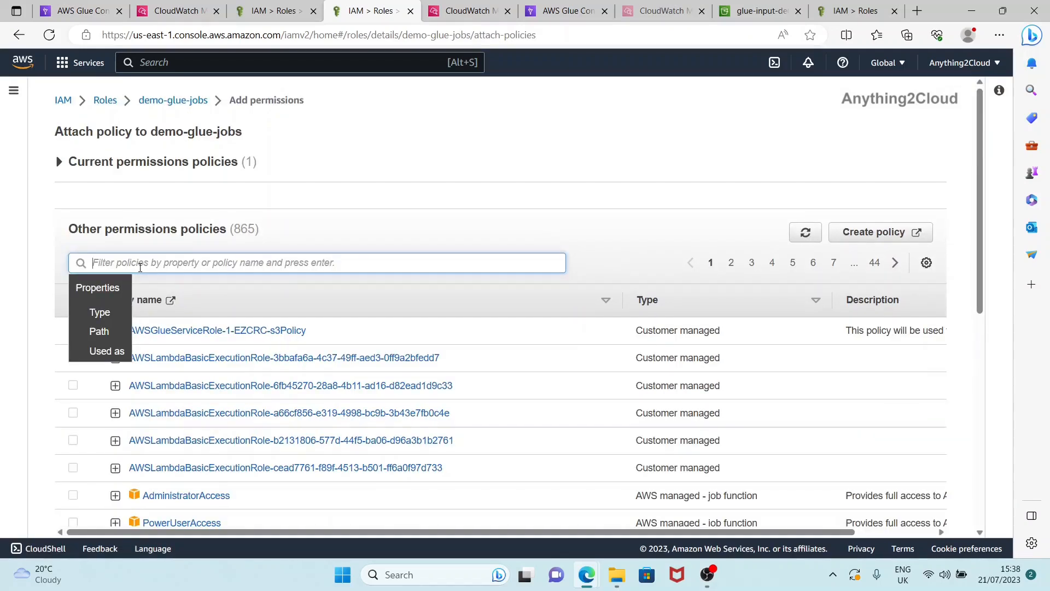
text(glue)
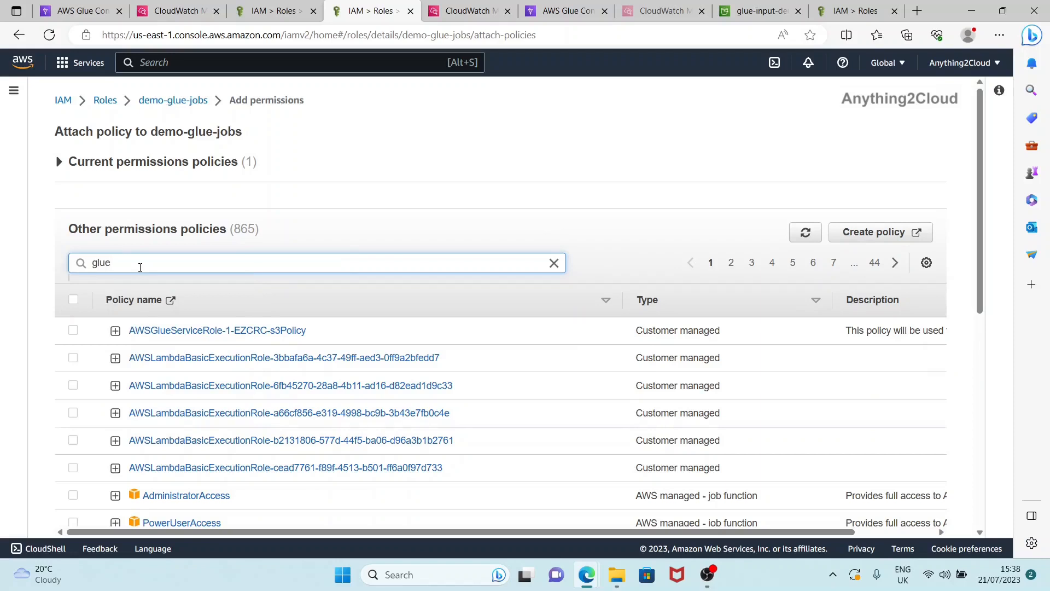
key(Return)
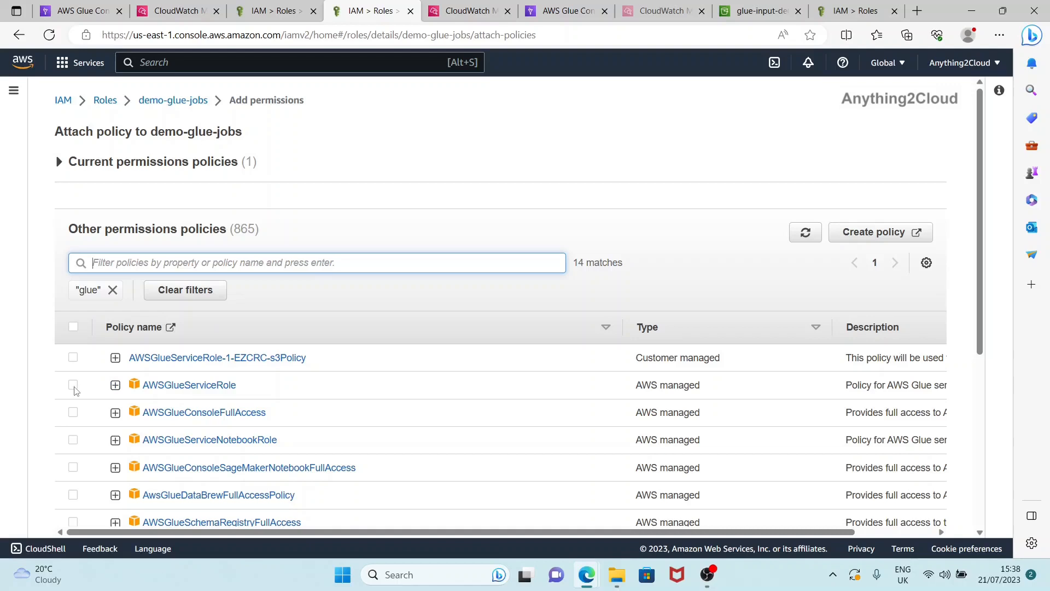
click(73, 386)
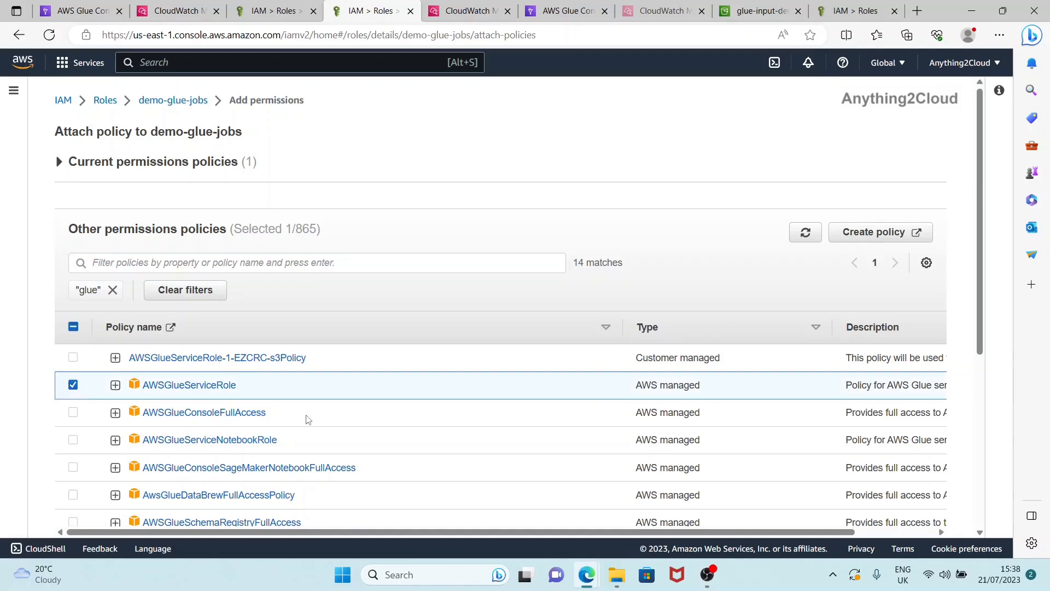
scroll(856, 377, down, 5)
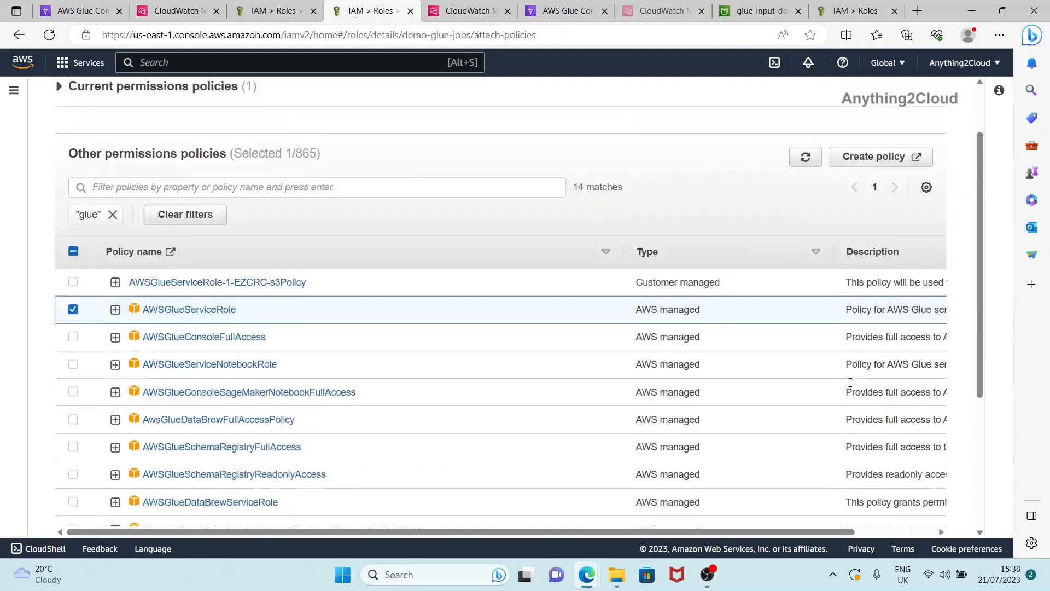
click(901, 502)
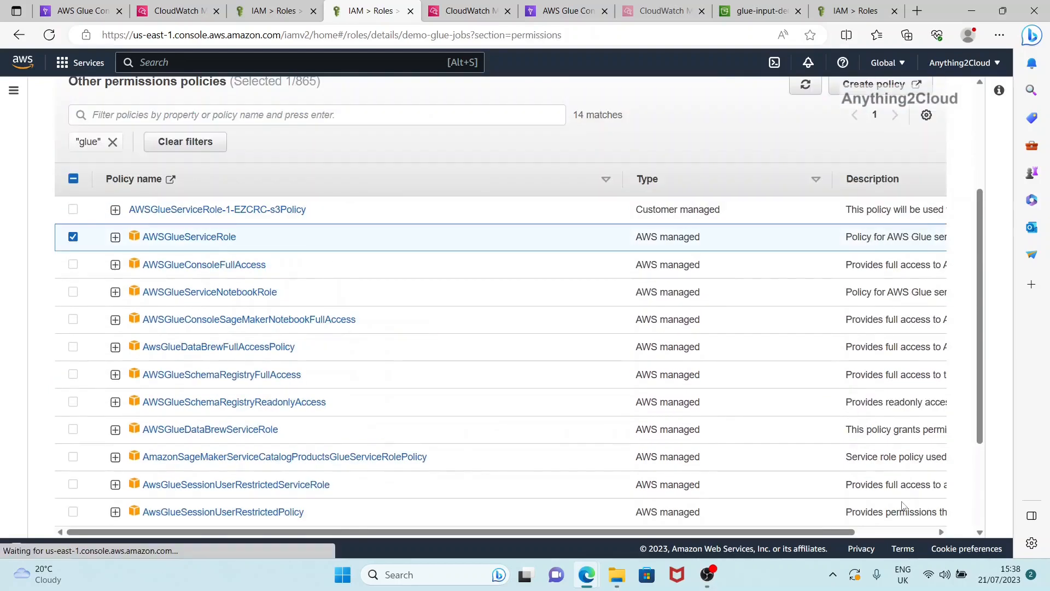
scroll(520, 388, down, 2)
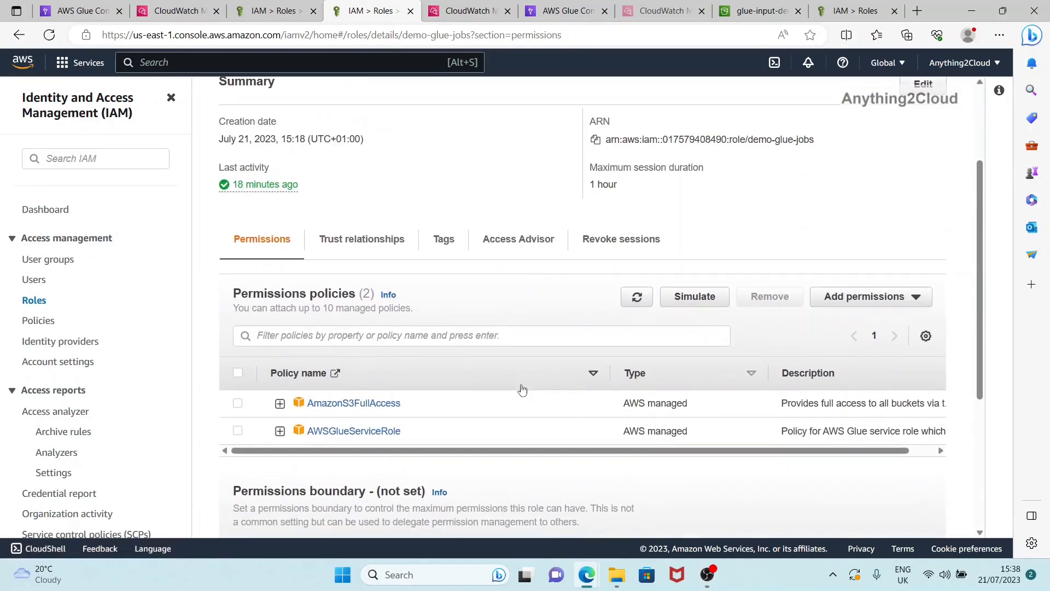
Compare the permissions policies of the AWSGlueServiceRole-1 role with those of the demo-glue-jobs role.
click(260, 9)
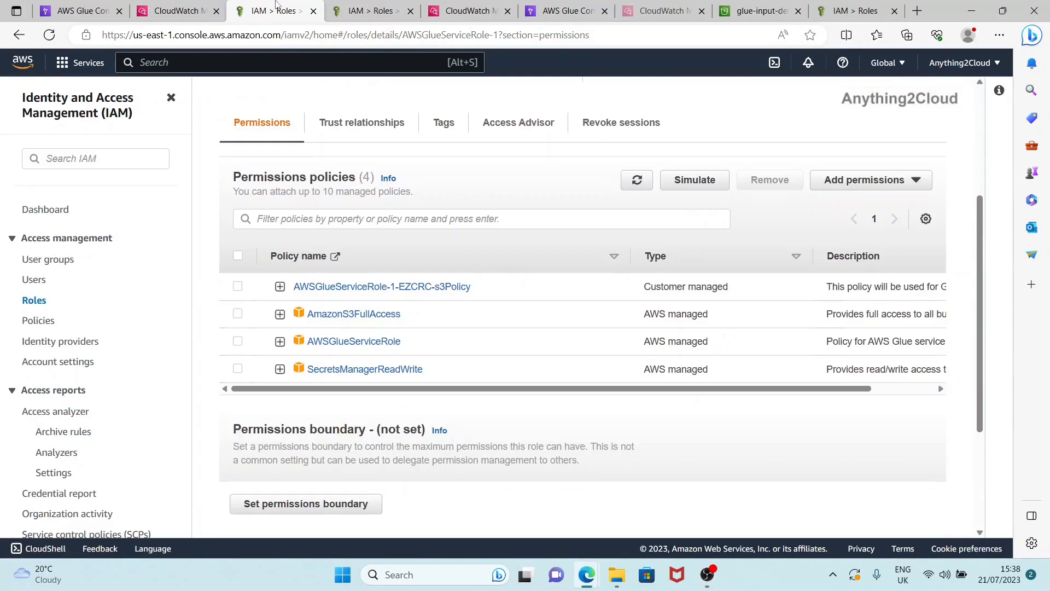
click(342, 7)
scroll(365, 422, up, 3)
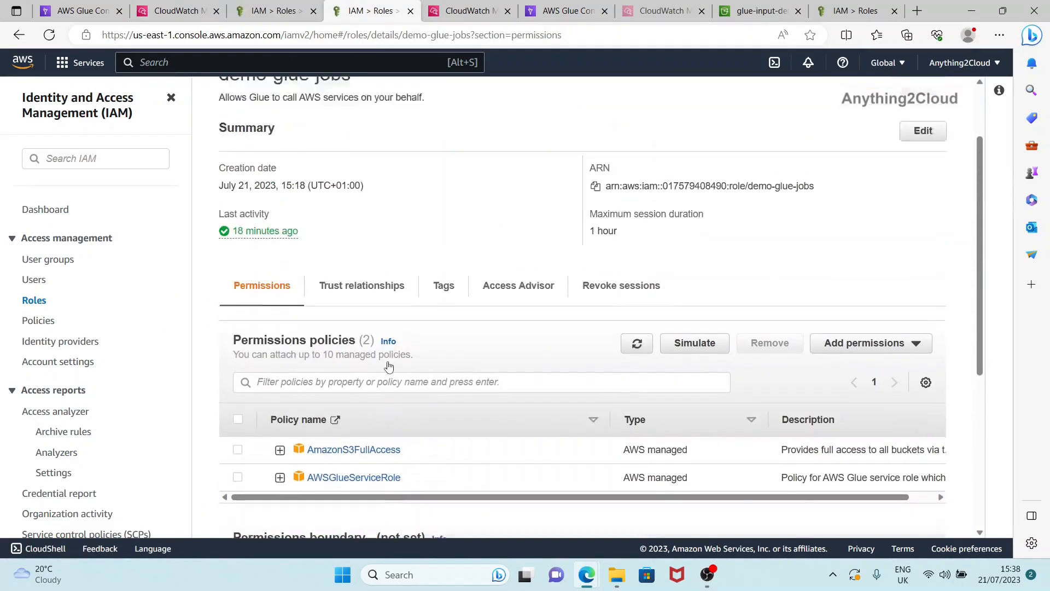
scroll(362, 429, down, 3)
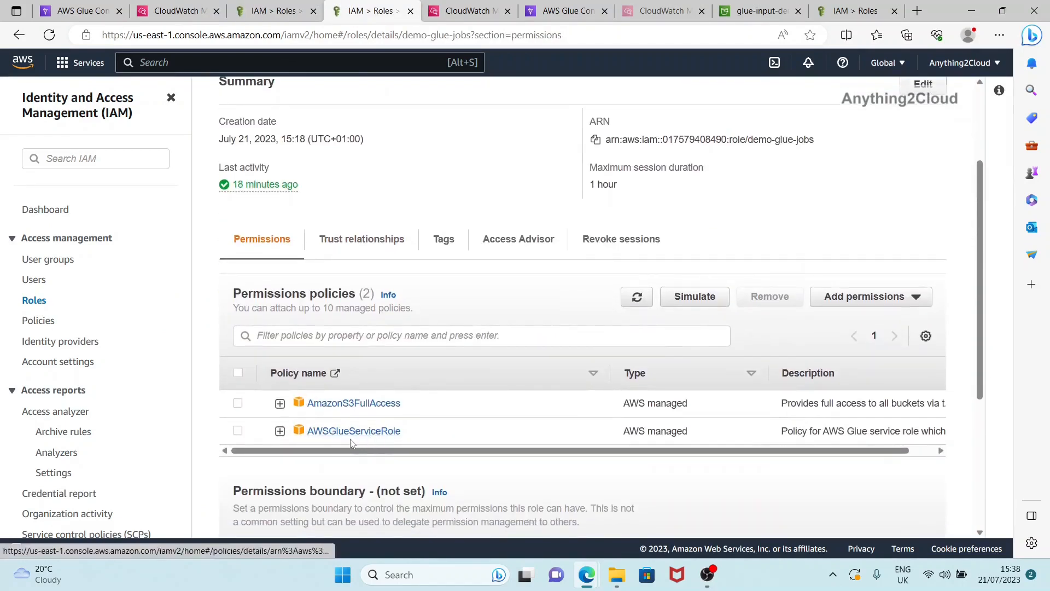
Return to the Glue crawlers list, run the item crawler again and dismiss the notification banner.
click(71, 11)
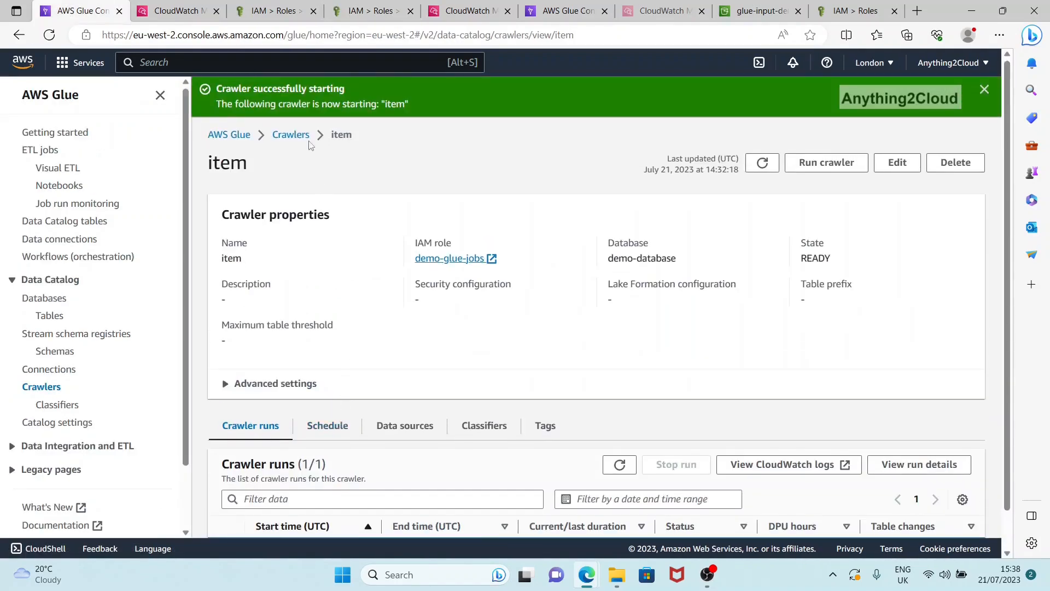
click(306, 135)
click(227, 320)
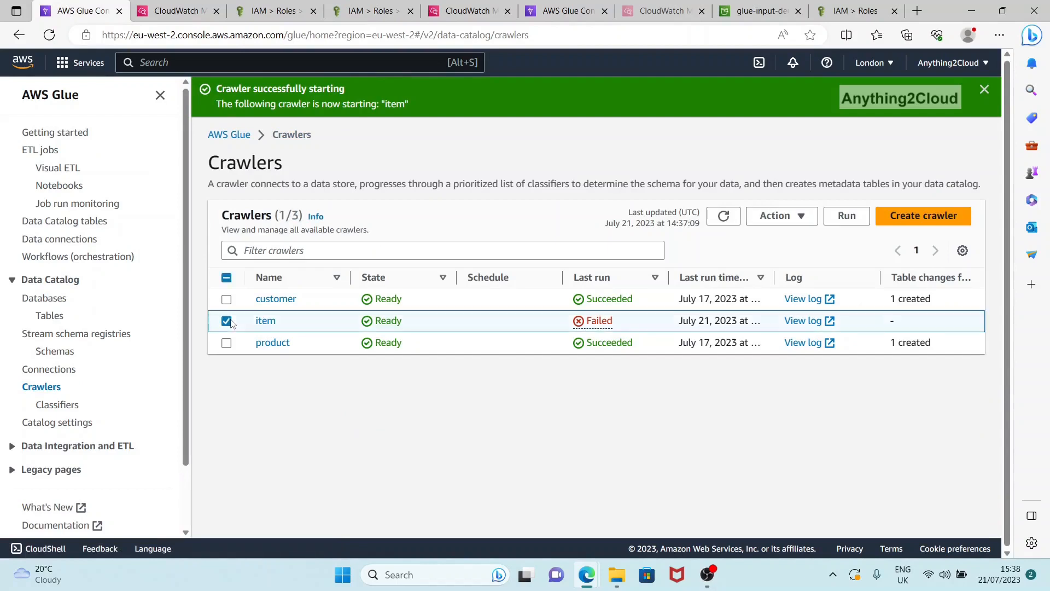
click(847, 217)
click(985, 89)
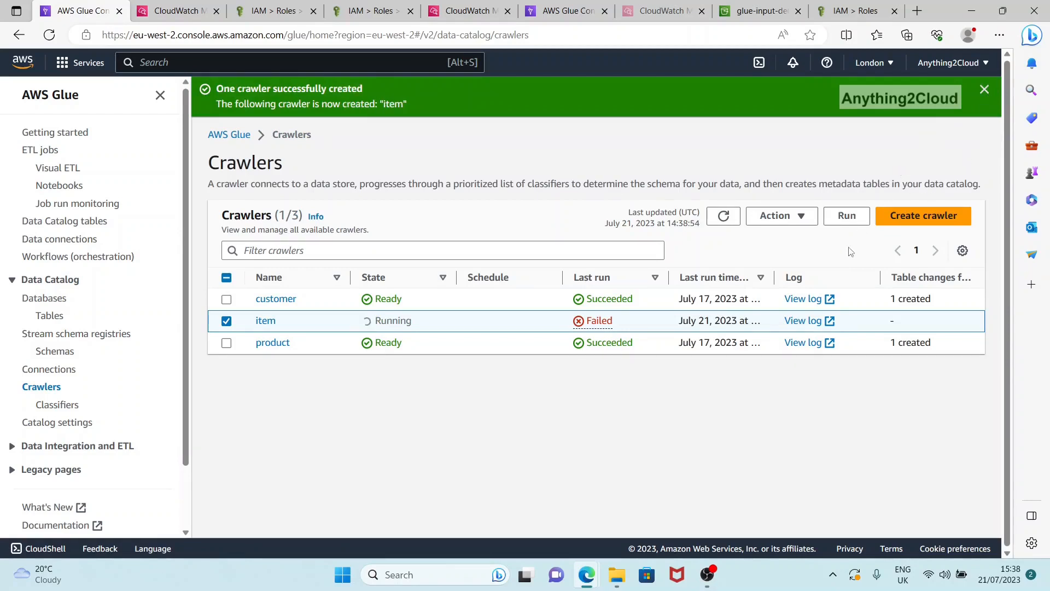
Check the progress of the item crawler's new run in the crawlers list and in its run history.
click(724, 219)
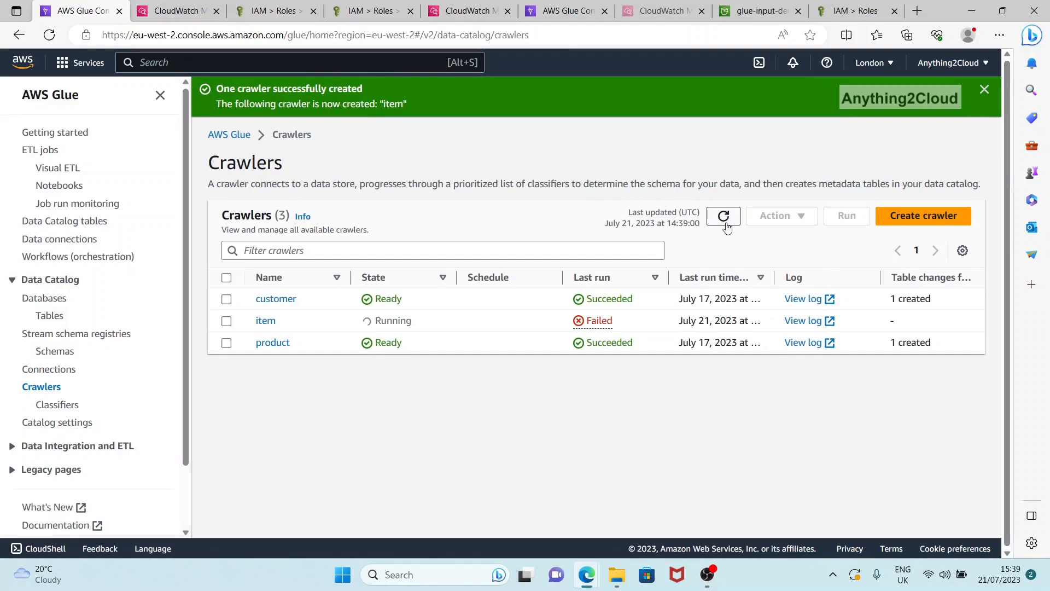
click(265, 320)
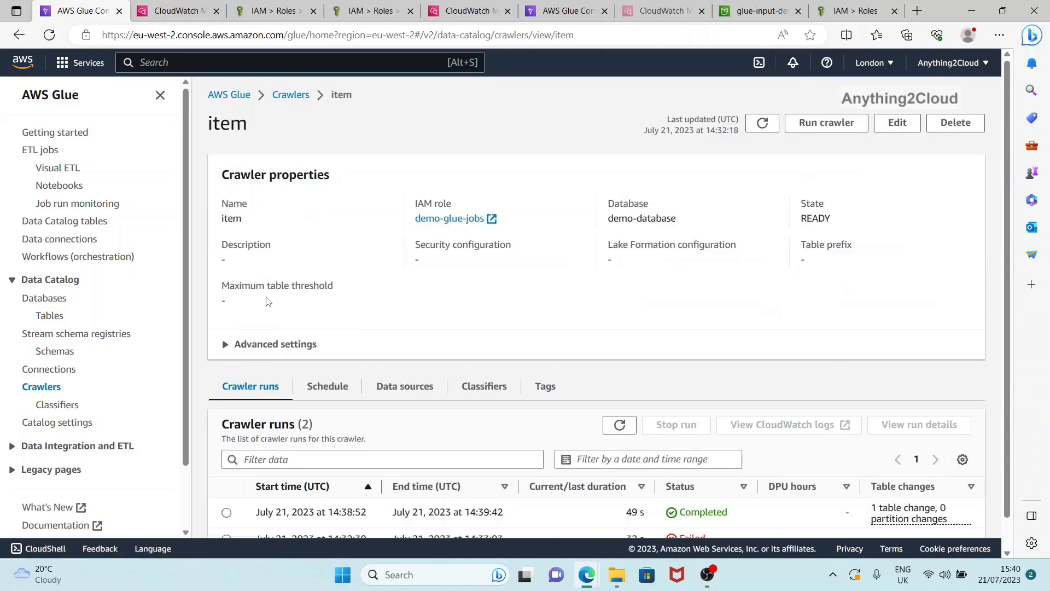
scroll(268, 302, down, 2)
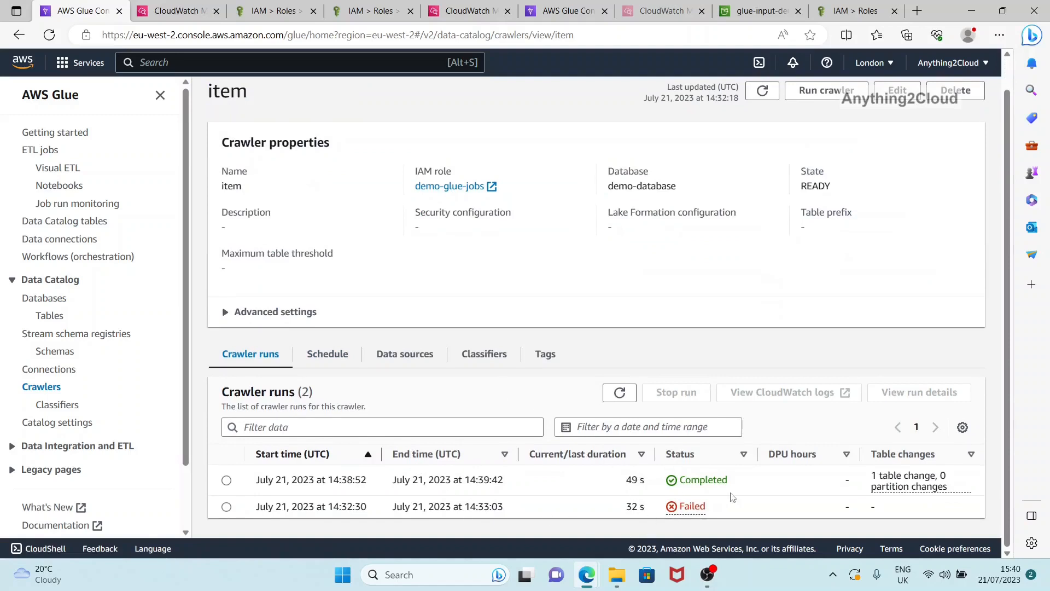
scroll(573, 444, up, 1)
click(290, 95)
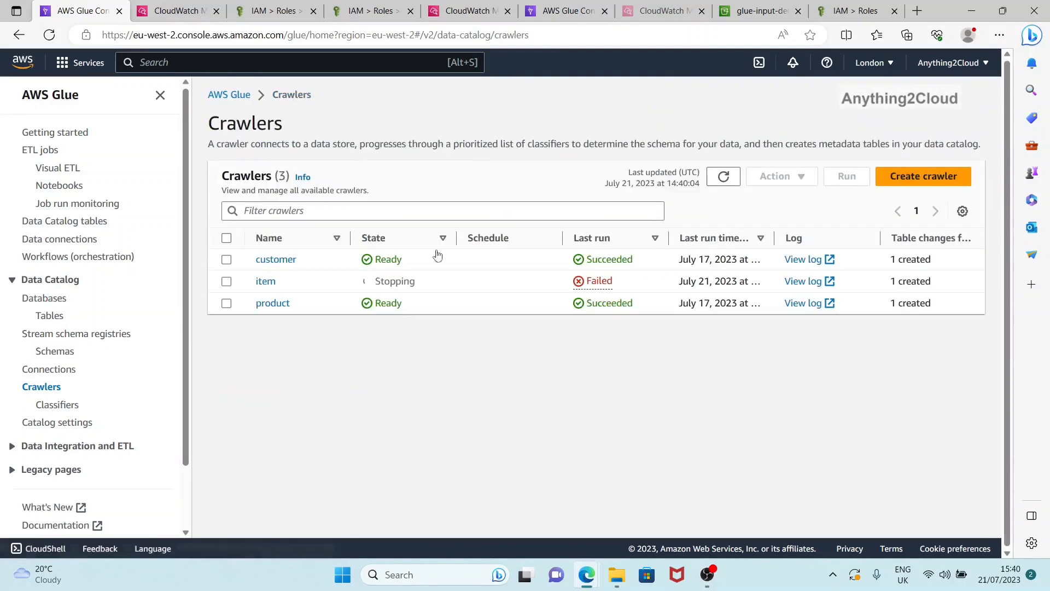
click(721, 177)
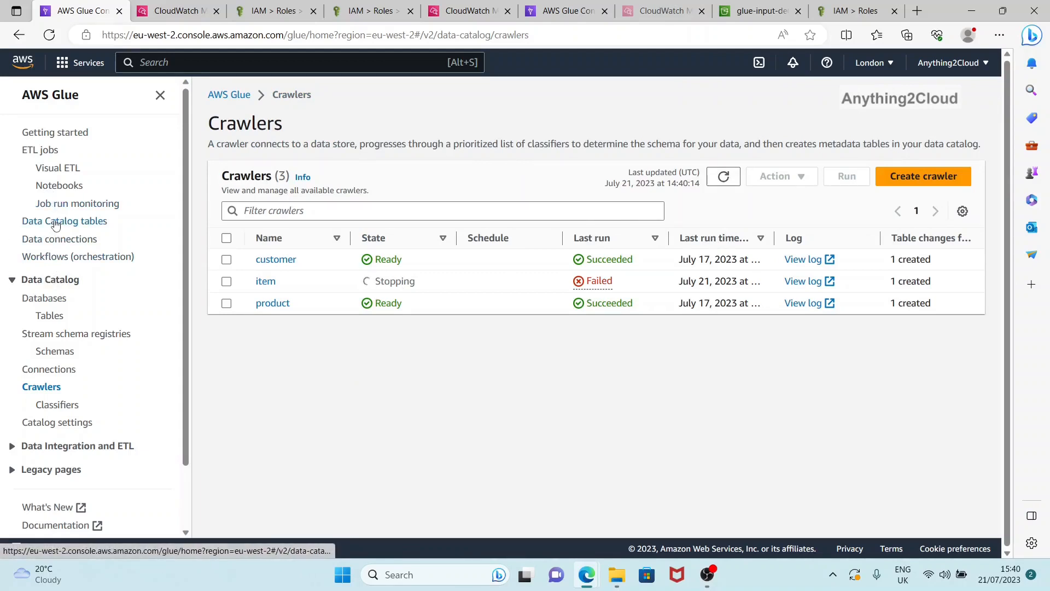
Open demo-database and refresh its tables, and view the full list of Data Catalog tables.
click(46, 298)
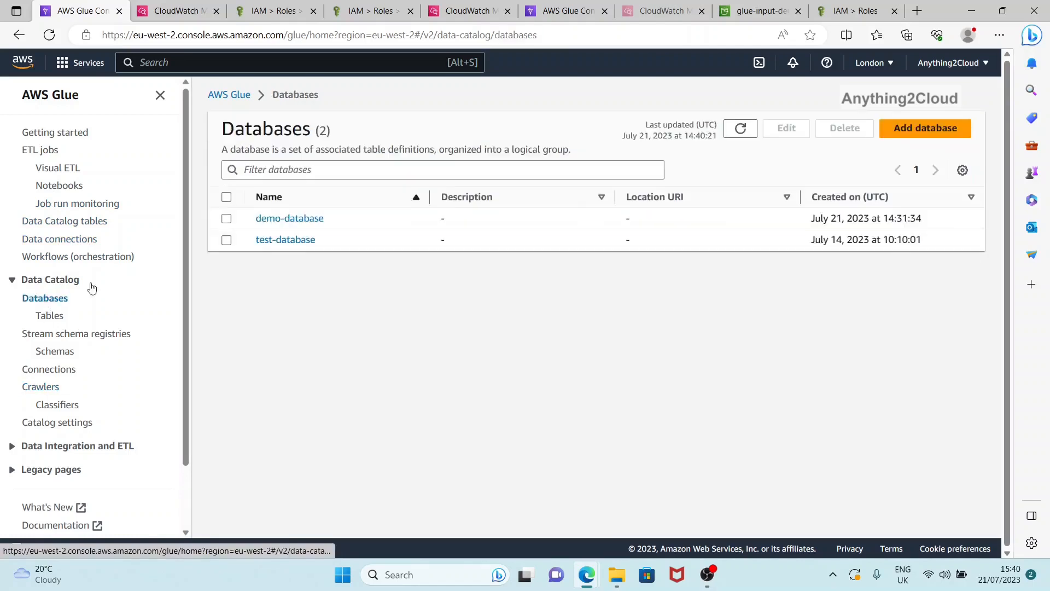
click(280, 224)
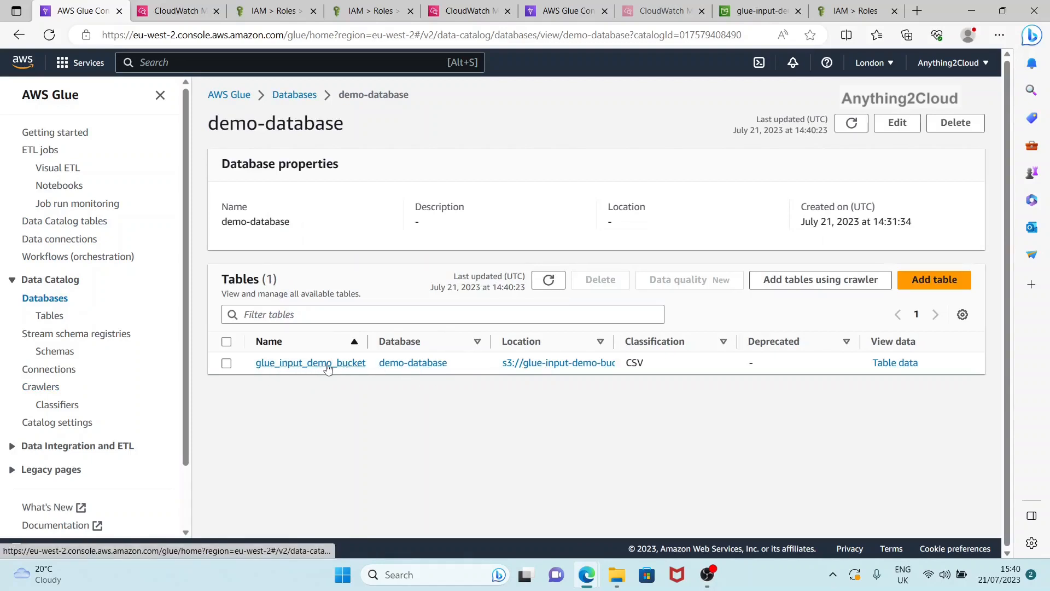
click(552, 283)
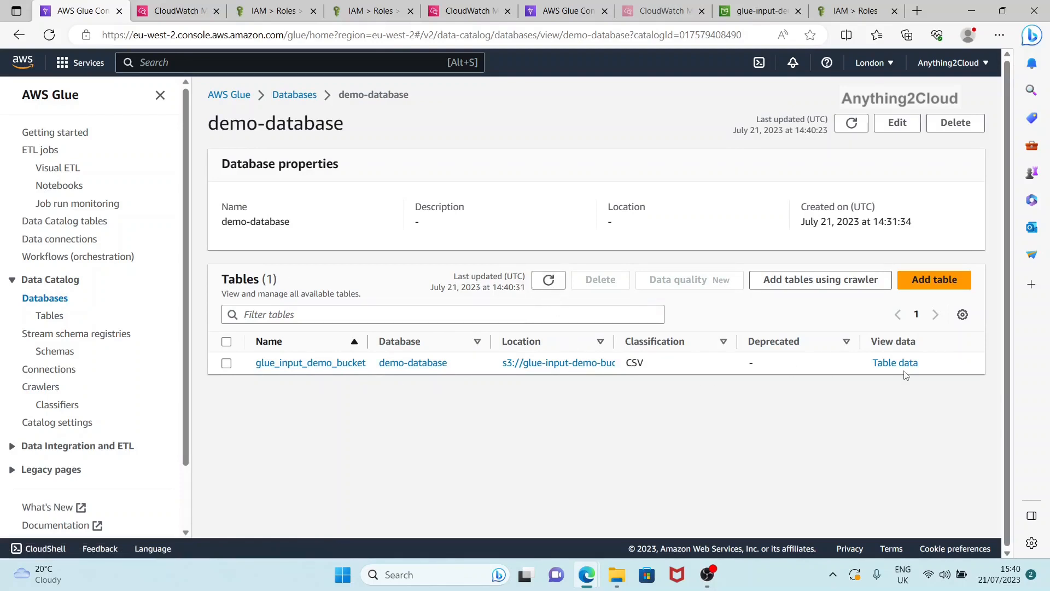
click(549, 280)
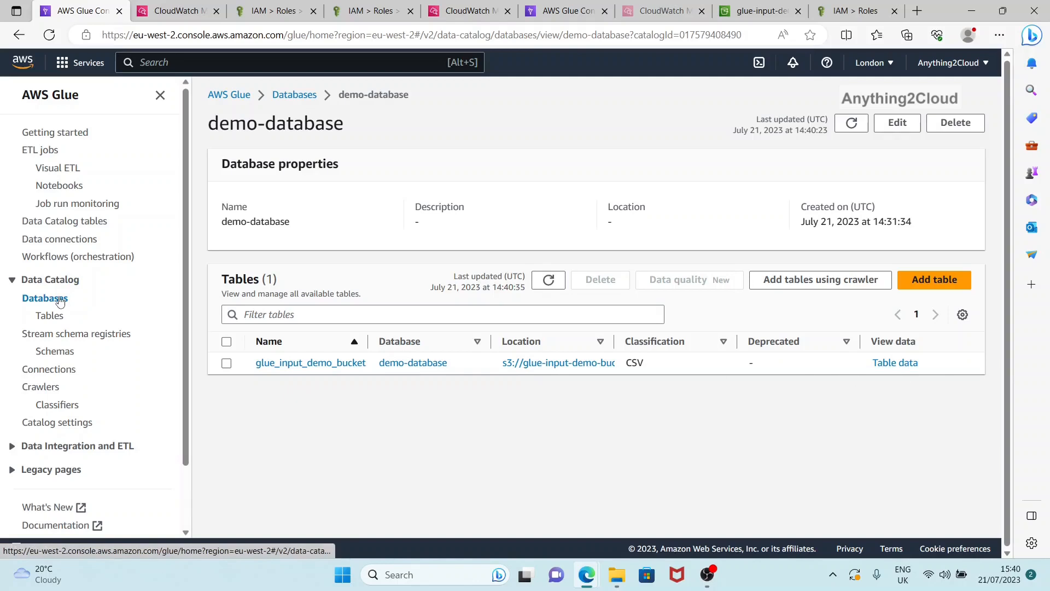
click(58, 316)
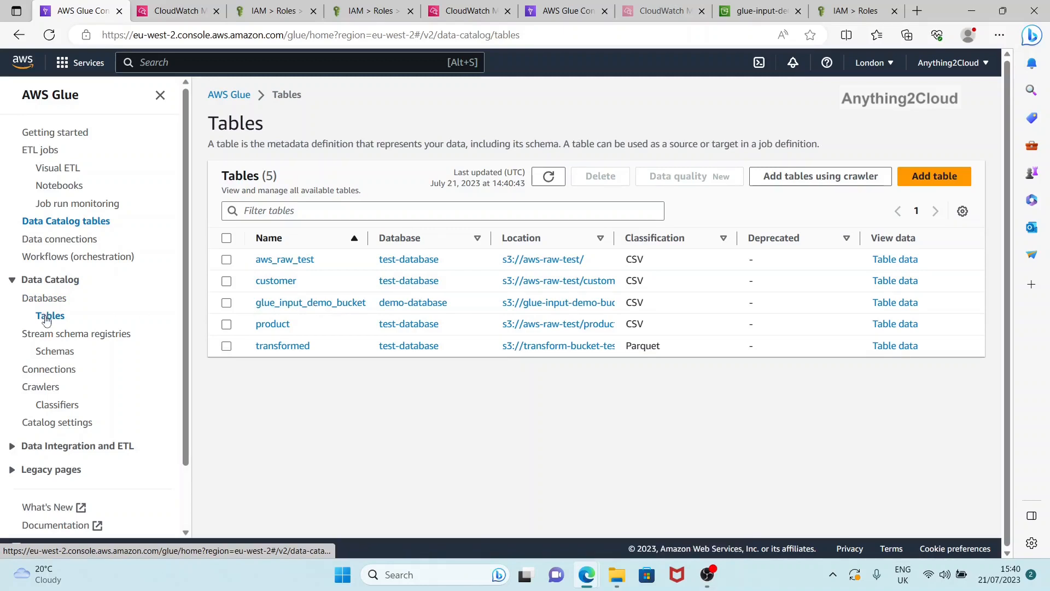
Refresh the crawlers list to recheck the item crawler's state, and open the crawler to examine its runs.
click(51, 389)
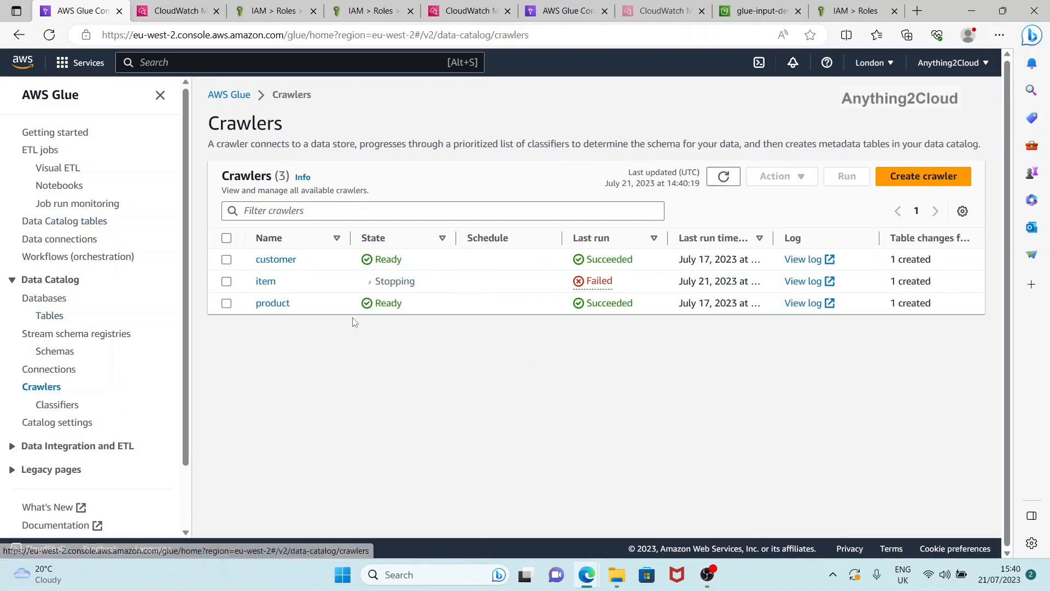
click(725, 177)
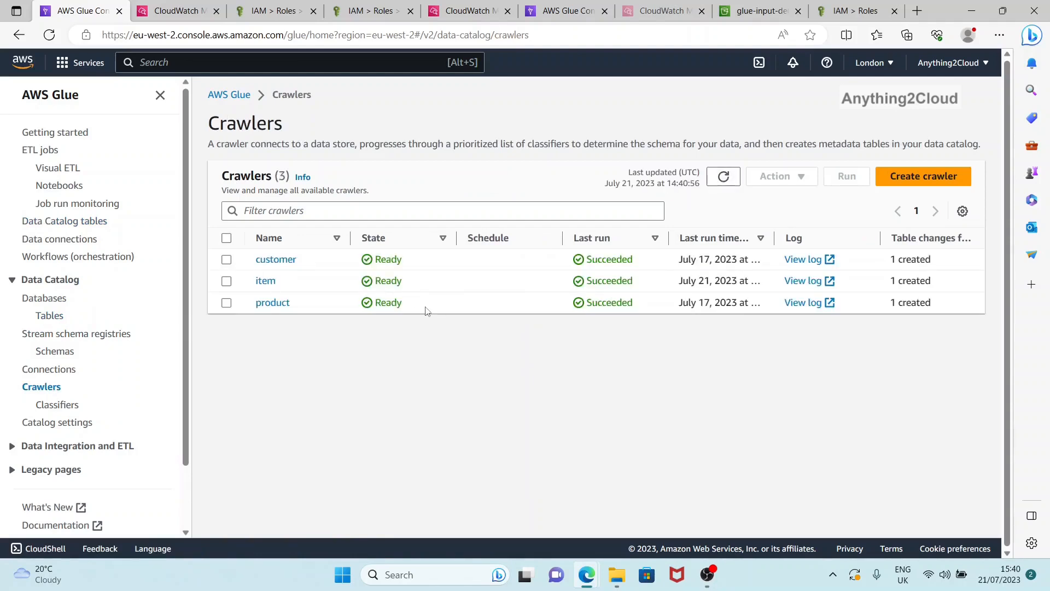
click(58, 317)
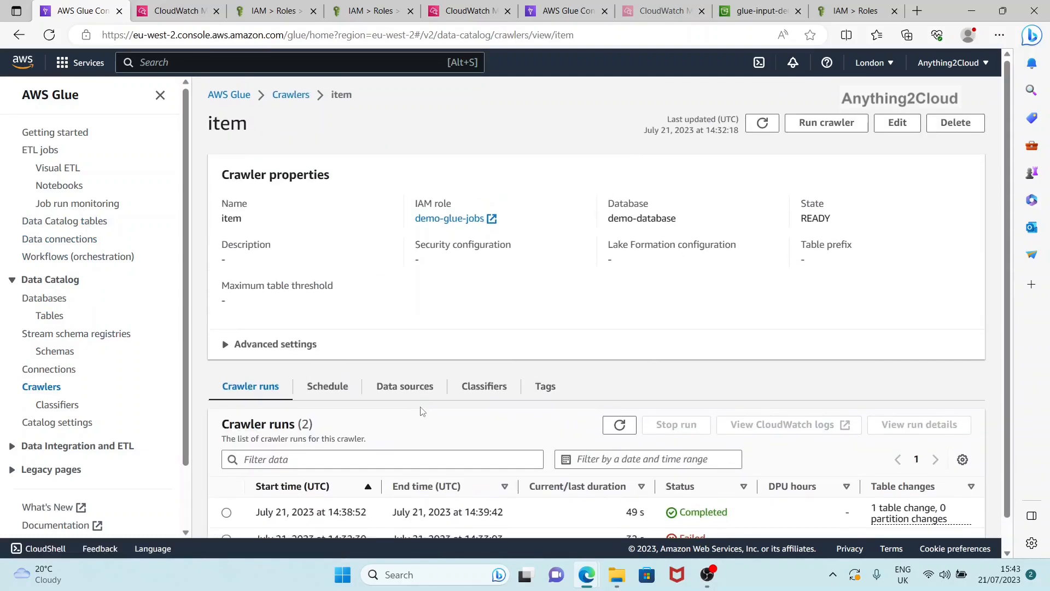
scroll(421, 411, down, 2)
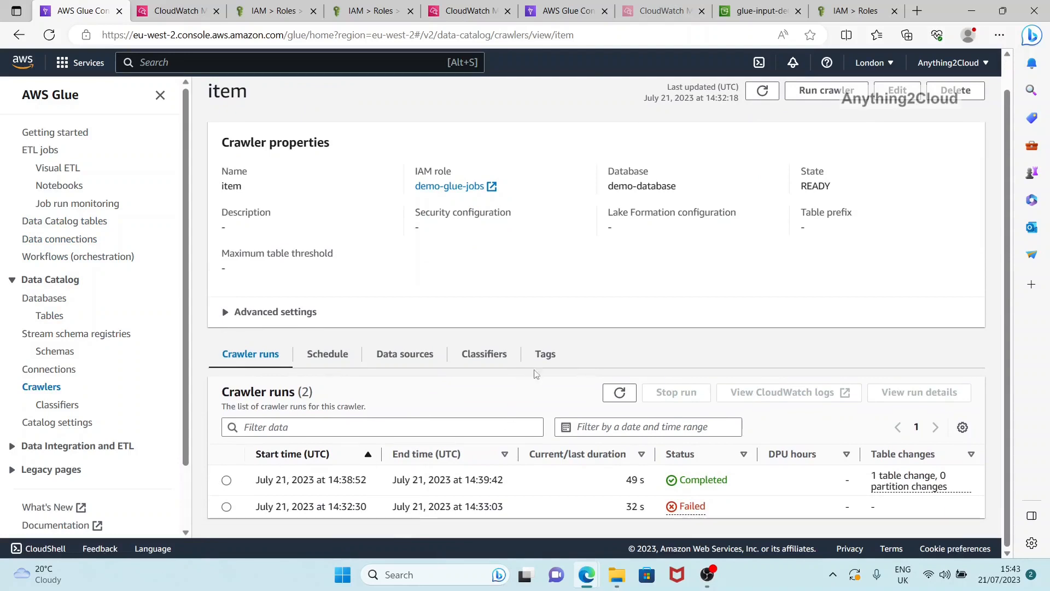
Review the item crawler's configuration, highlighting the bucket name in its S3 data source, and return to the Data Catalog tables list.
click(907, 91)
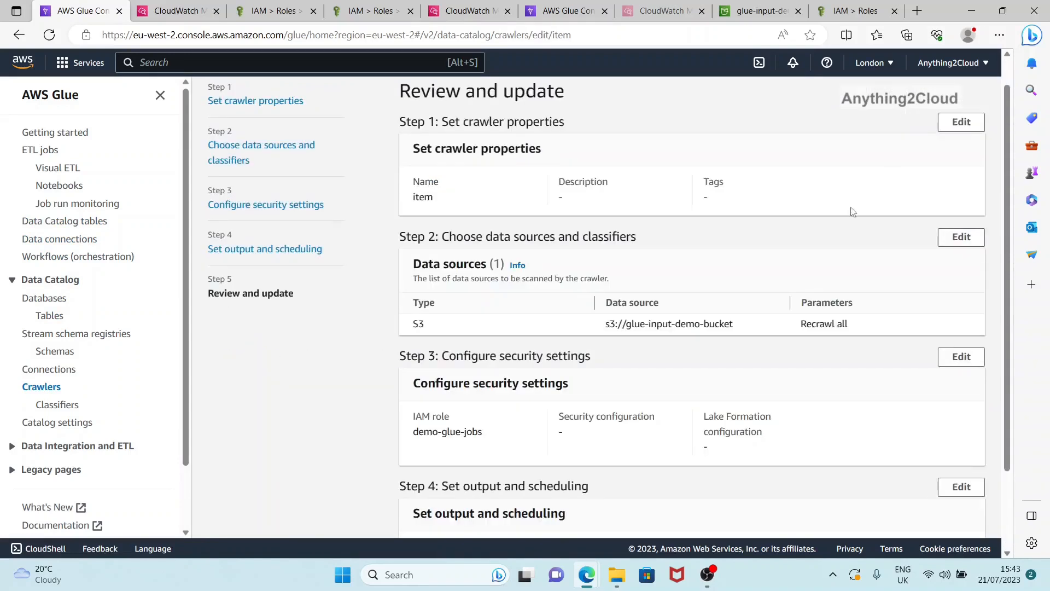
drag(747, 333, 630, 334)
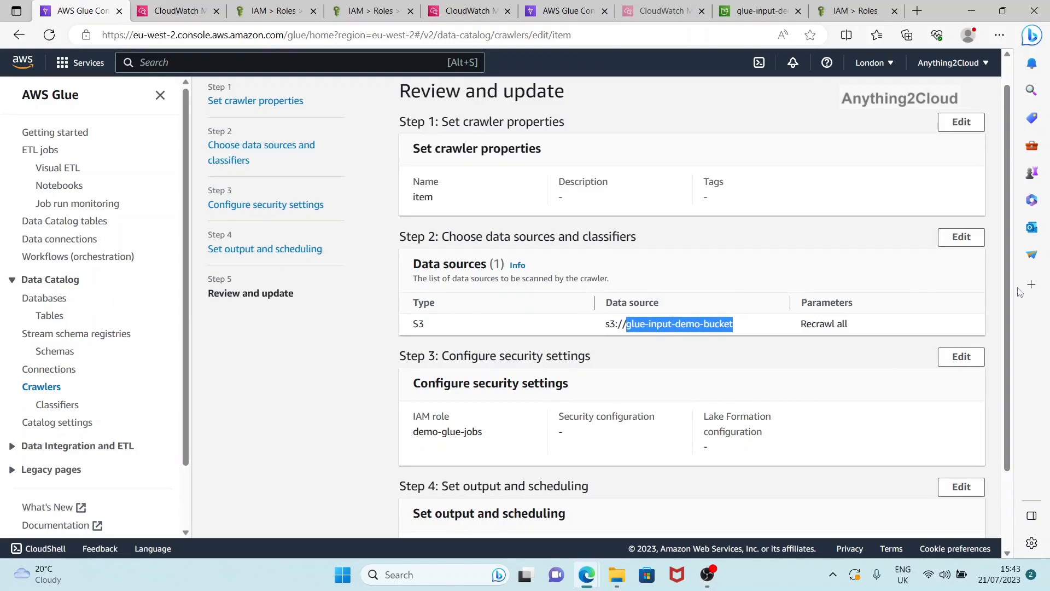
click(48, 316)
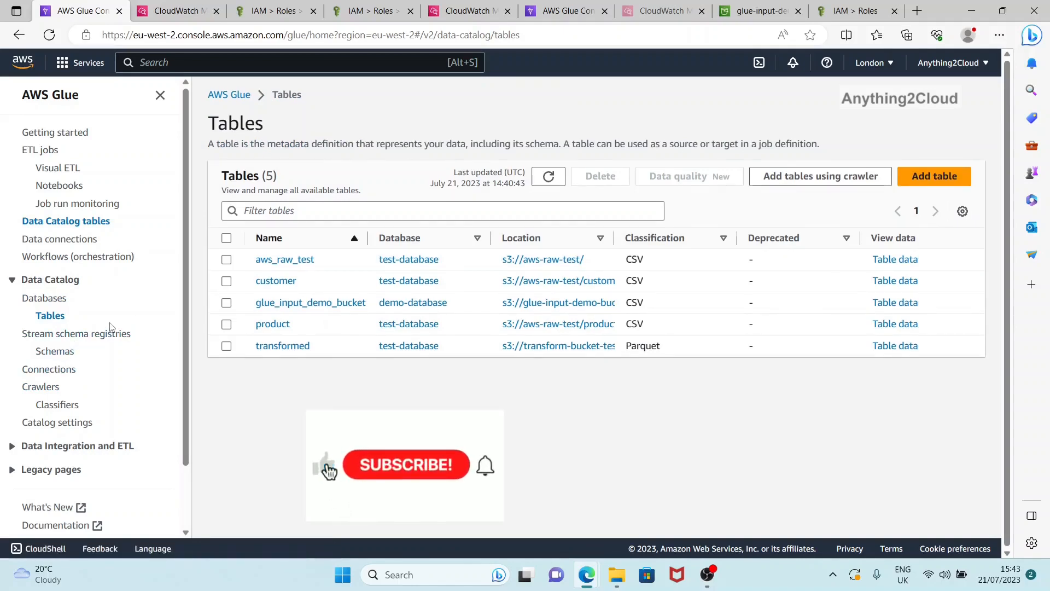
Look at the Glue ETL jobs page, and open the Athena query editor in the CloudWatch browser tab.
click(45, 152)
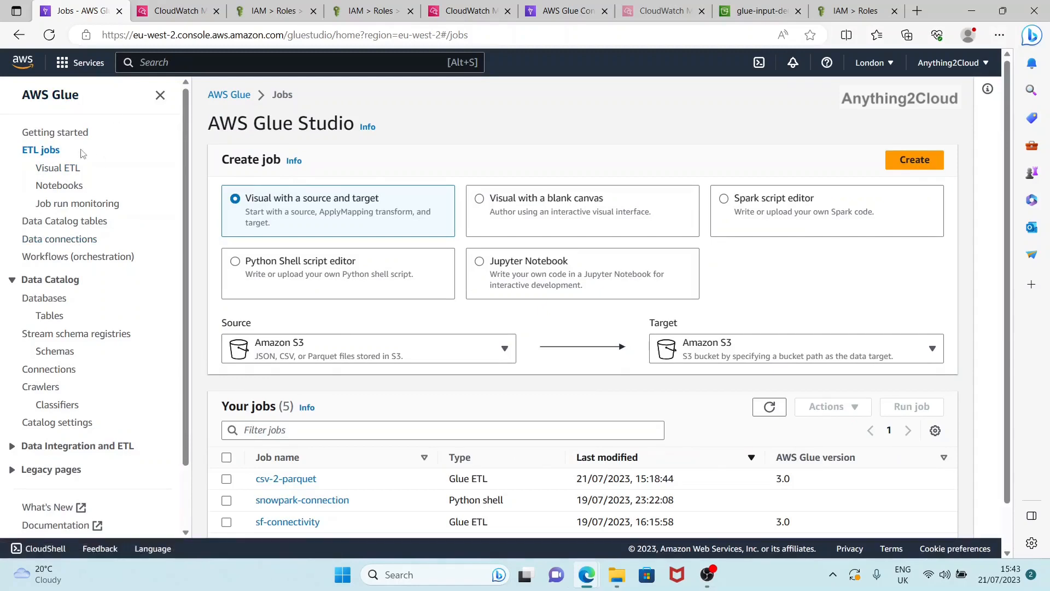
click(175, 11)
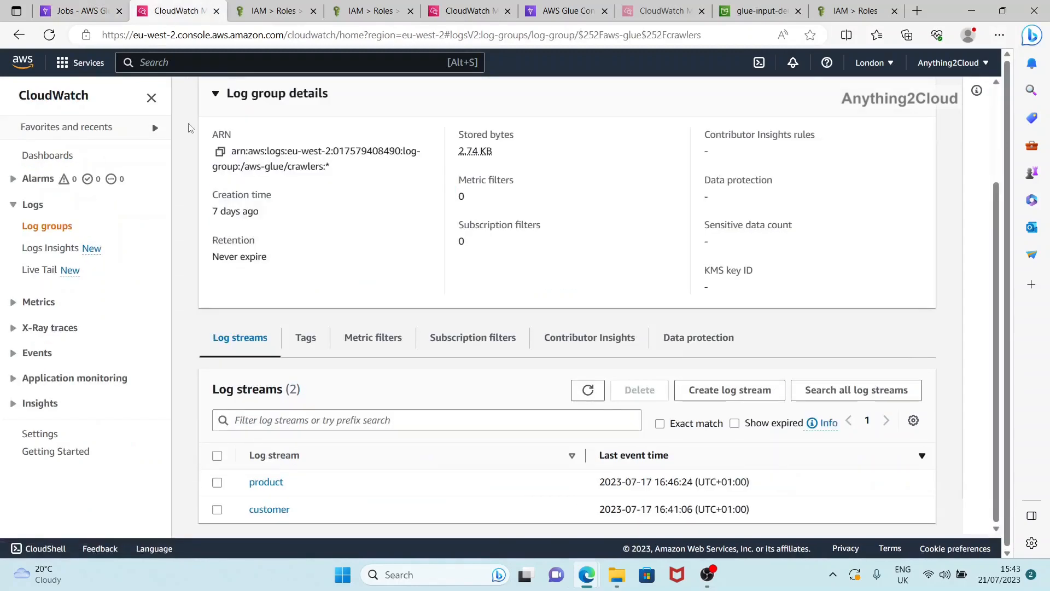
text(athena)
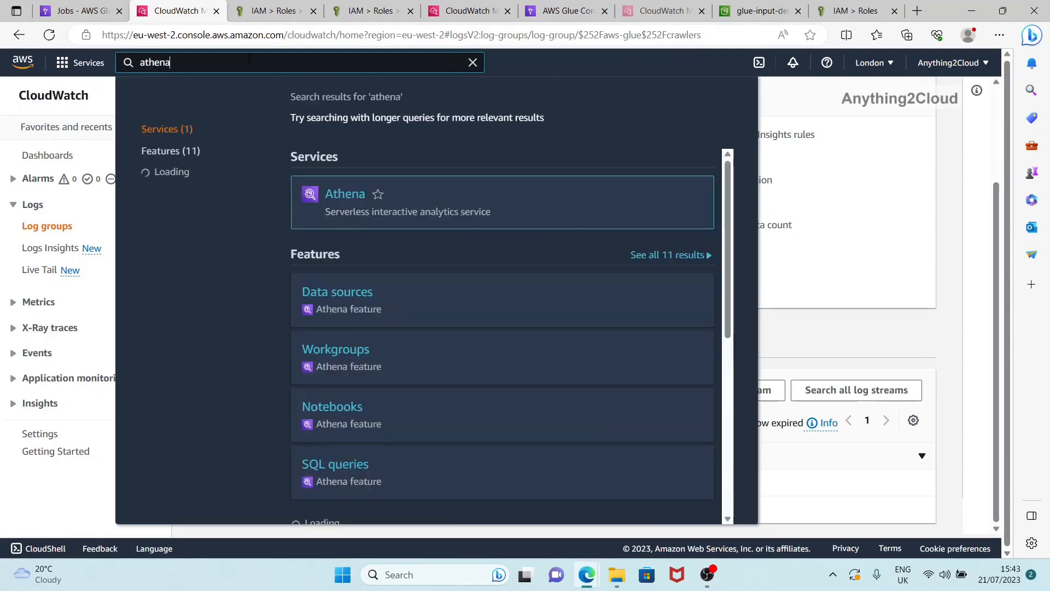
key(Return)
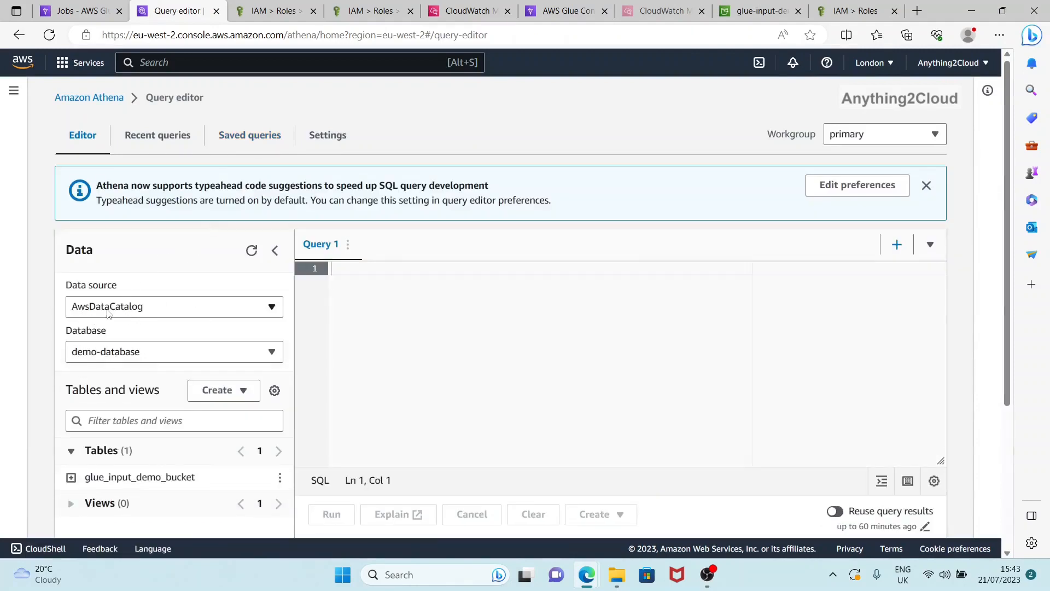
Look at the tables of test-database in the query editor, and switch the database back to demo-database.
click(272, 352)
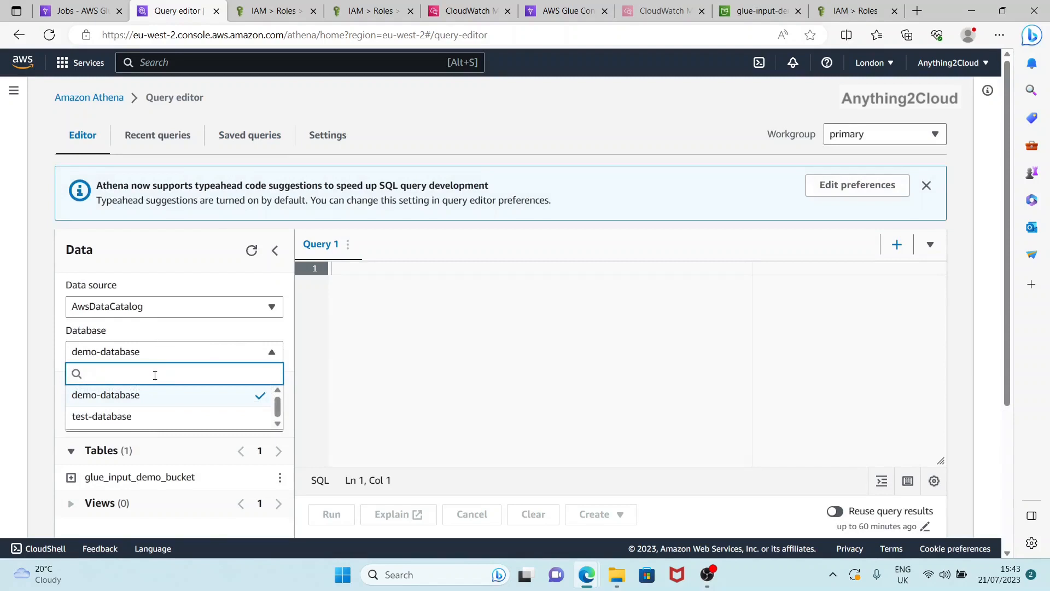
click(137, 417)
scroll(240, 393, down, 4)
scroll(241, 383, up, 4)
click(272, 351)
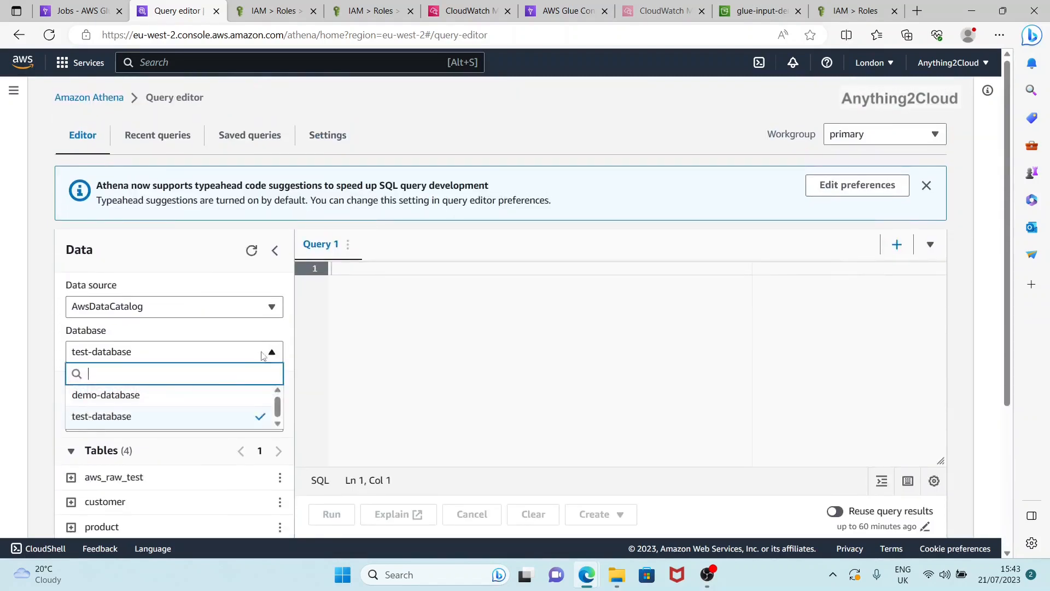
click(195, 394)
Run a preview query on the glue_input_demo_bucket table in demo-database.
scroll(215, 389, down, 3)
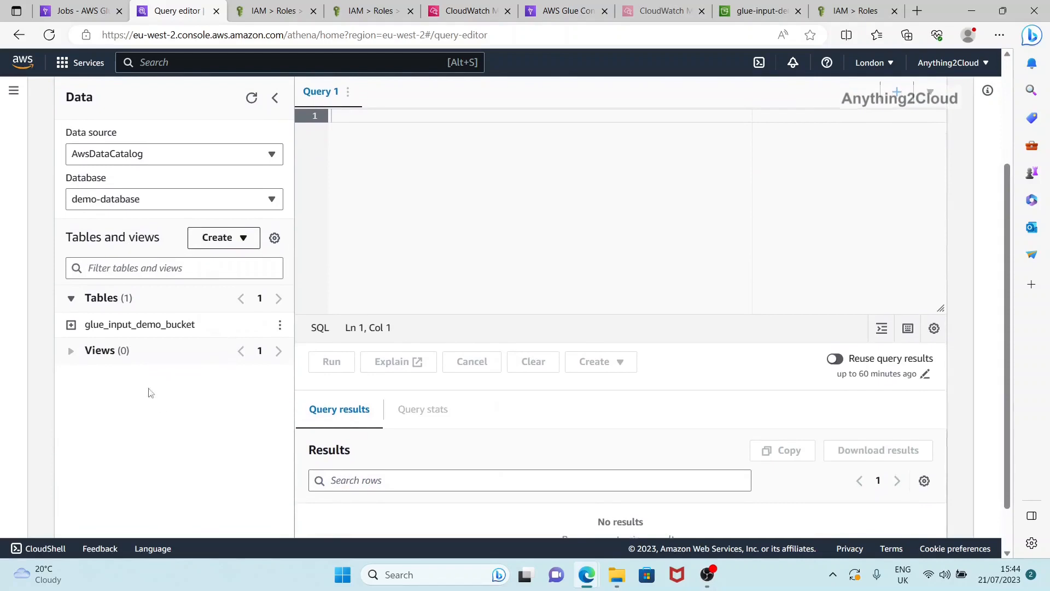
click(281, 325)
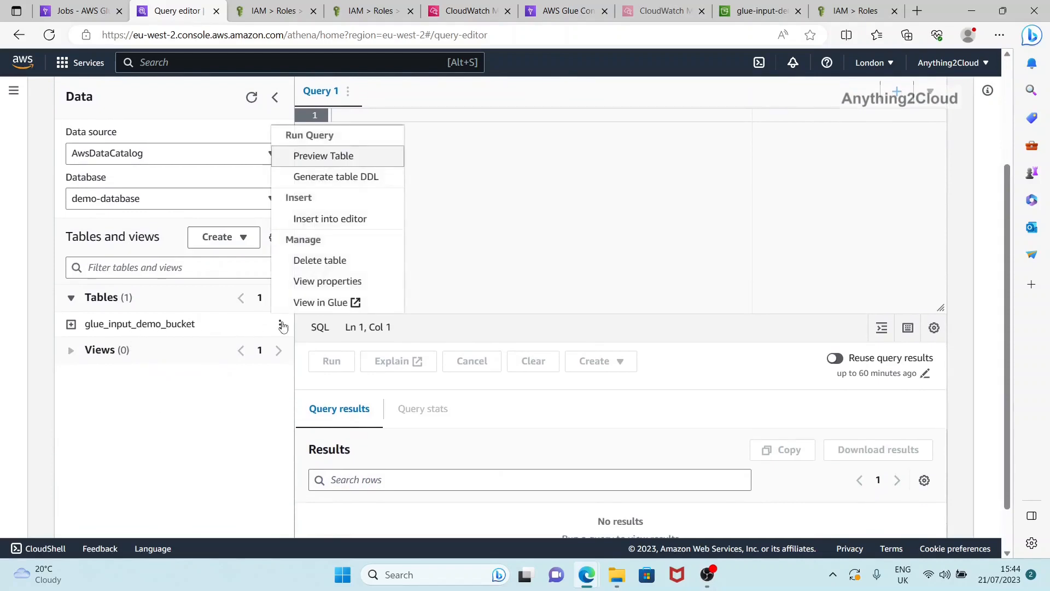
click(366, 158)
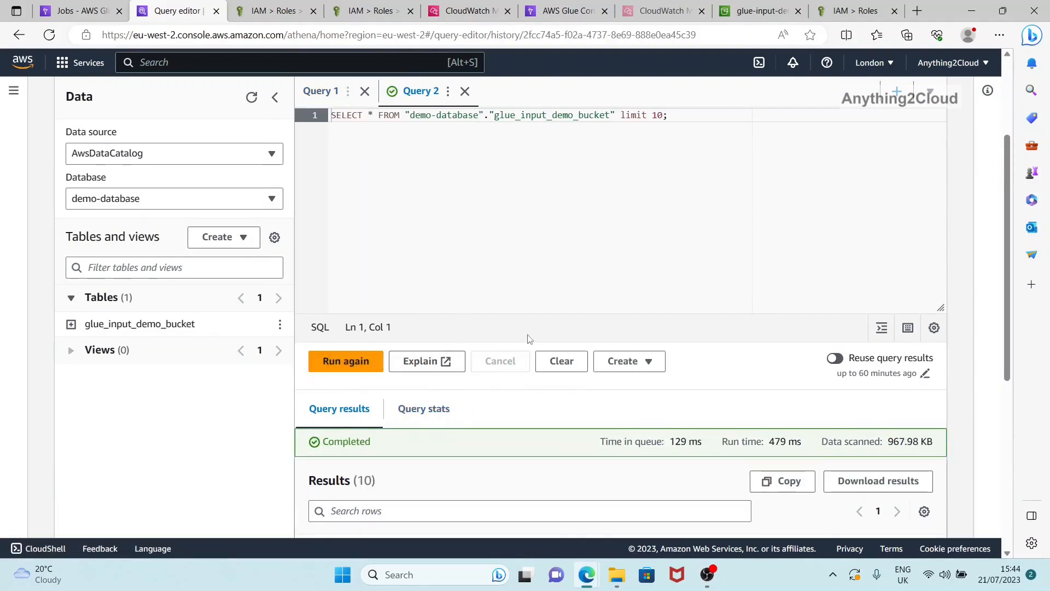
Examine the preview query's SQL statement and the rows and columns of its results.
scroll(508, 328, down, 5)
scroll(470, 296, up, 6)
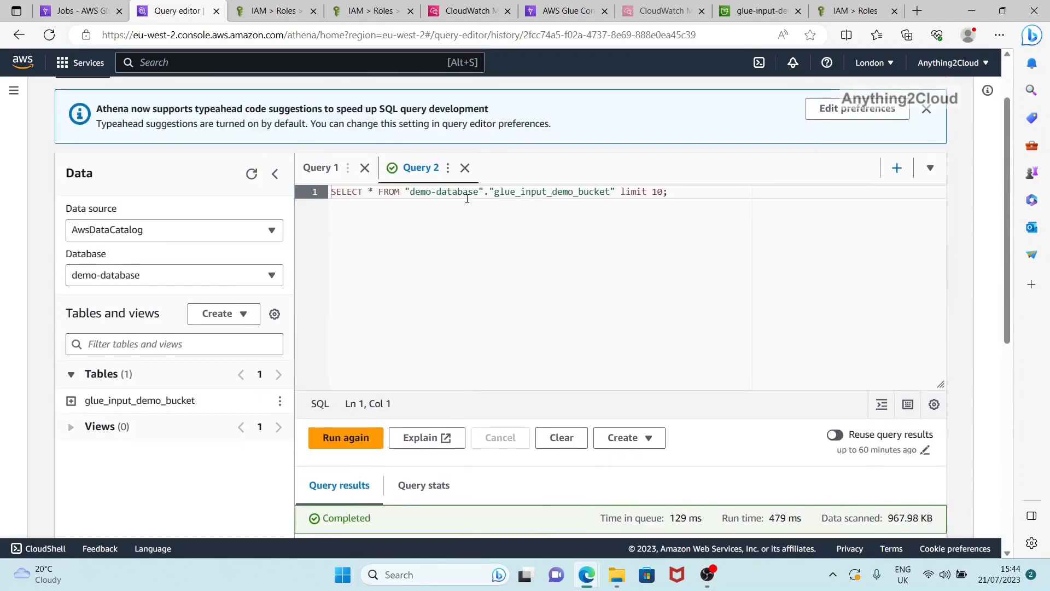
scroll(475, 218, down, 7)
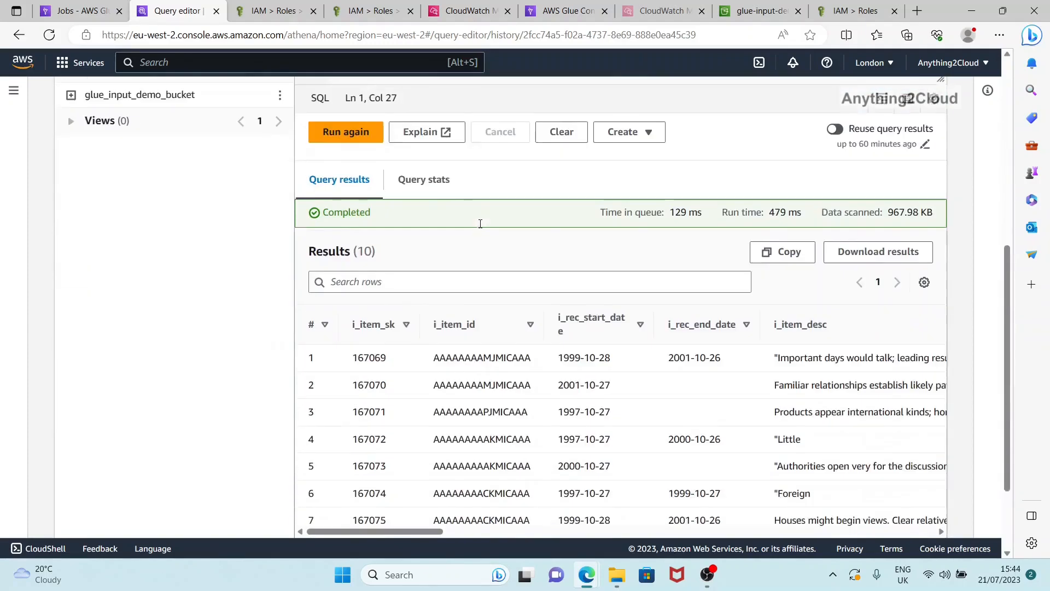
scroll(481, 229, up, 2)
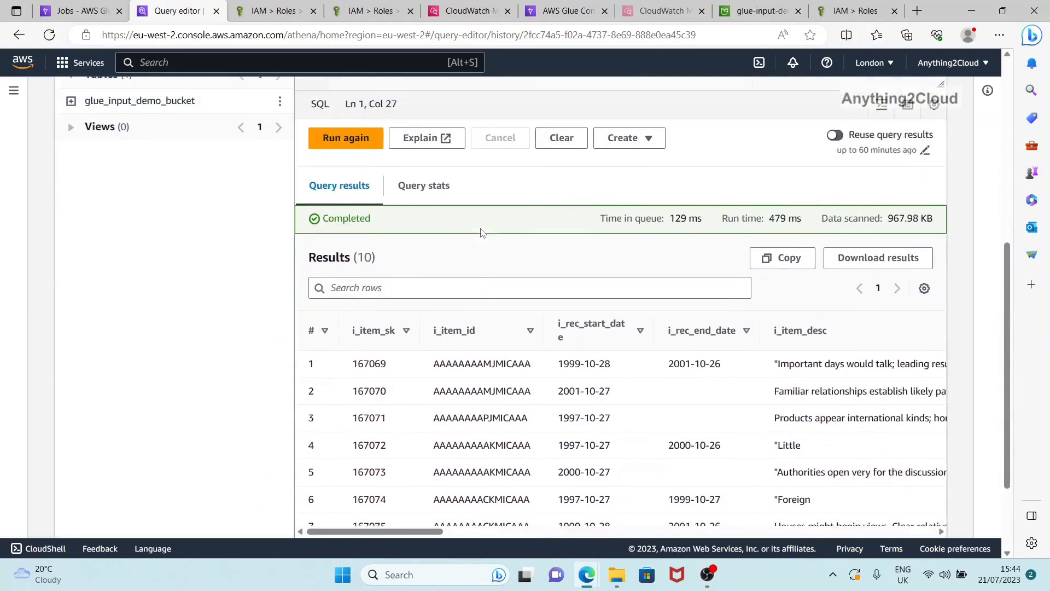
scroll(481, 233, down, 2)
scroll(481, 232, up, 7)
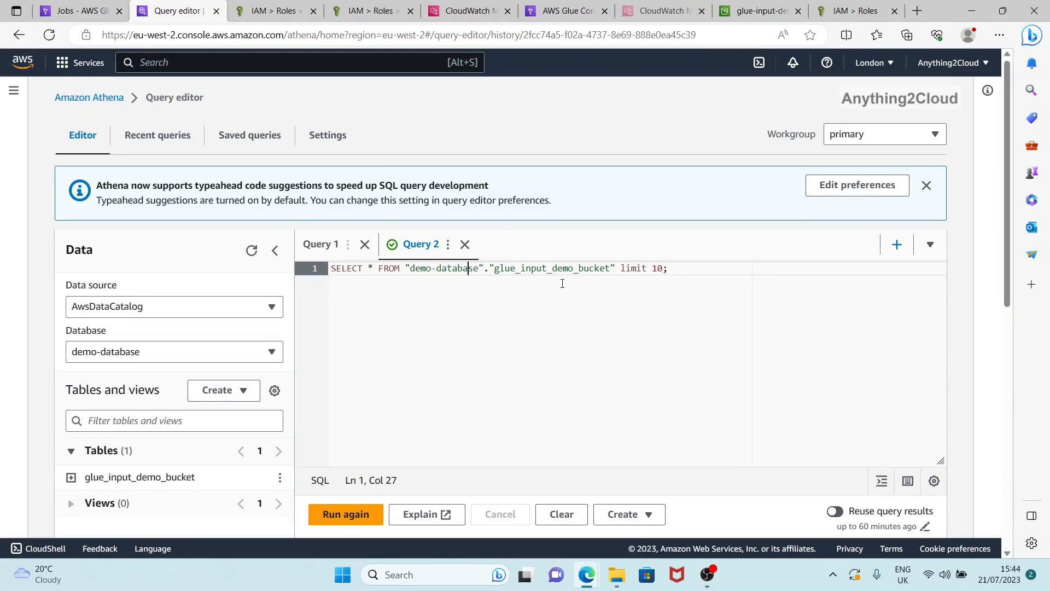
scroll(555, 322, down, 6)
scroll(555, 322, up, 6)
scroll(522, 284, down, 8)
scroll(501, 327, down, 1)
drag(417, 511, 382, 523)
scroll(410, 403, up, 6)
scroll(260, 238, up, 1)
In the AWS Glue browser tab, create a visual job with an Amazon S3 source and target, and name it datacatalogue2s3.
click(77, 11)
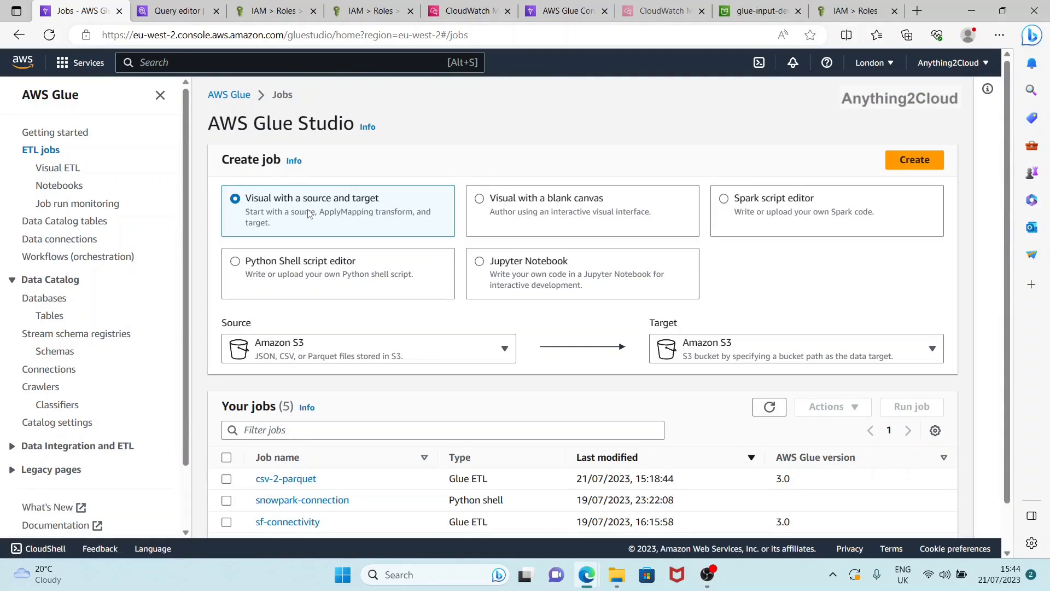
click(916, 163)
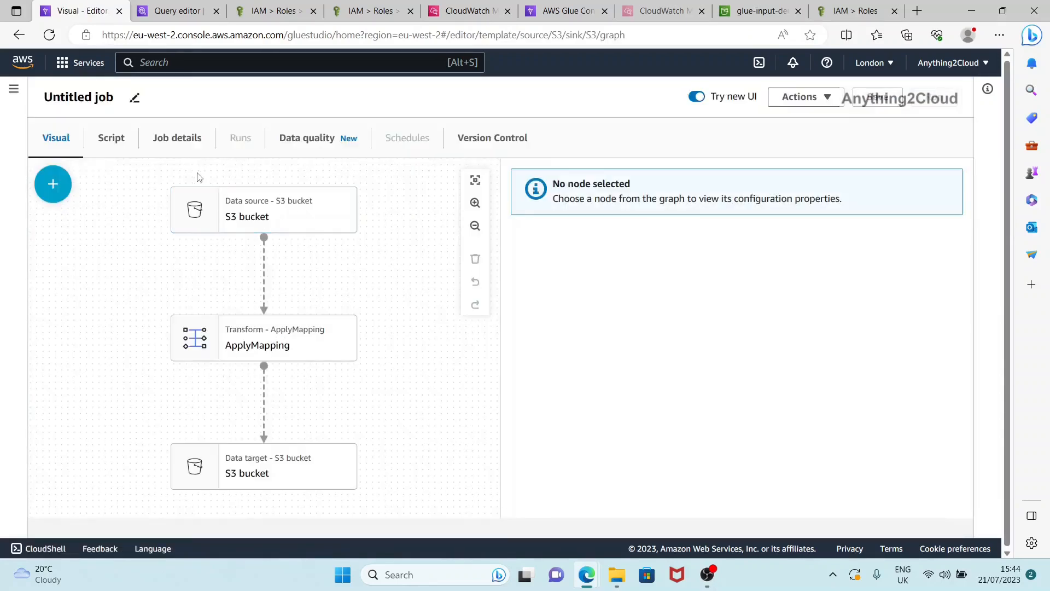
click(99, 97)
drag(115, 94, 24, 101)
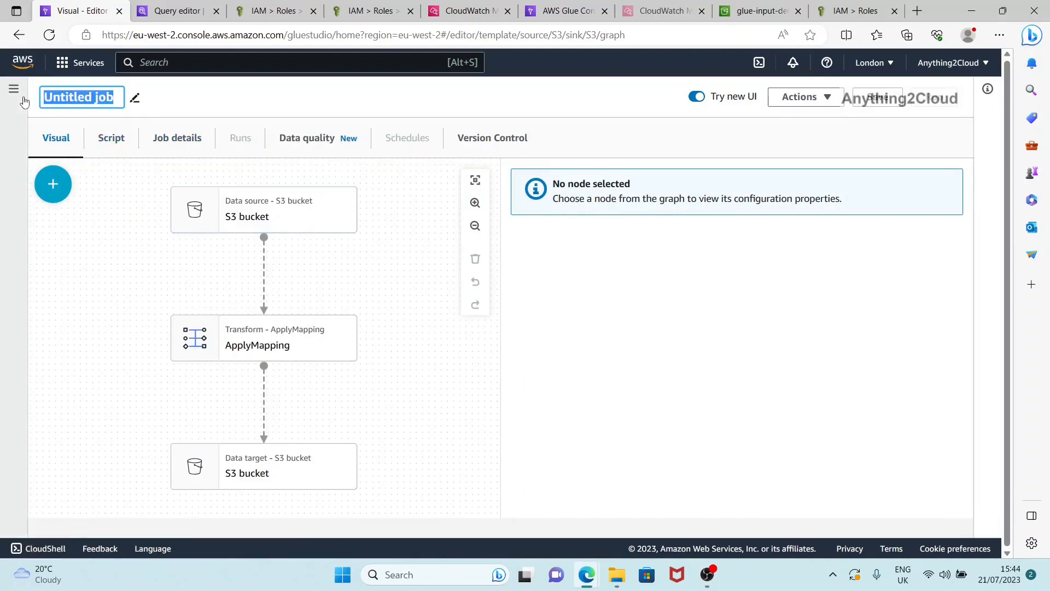
text(dta)
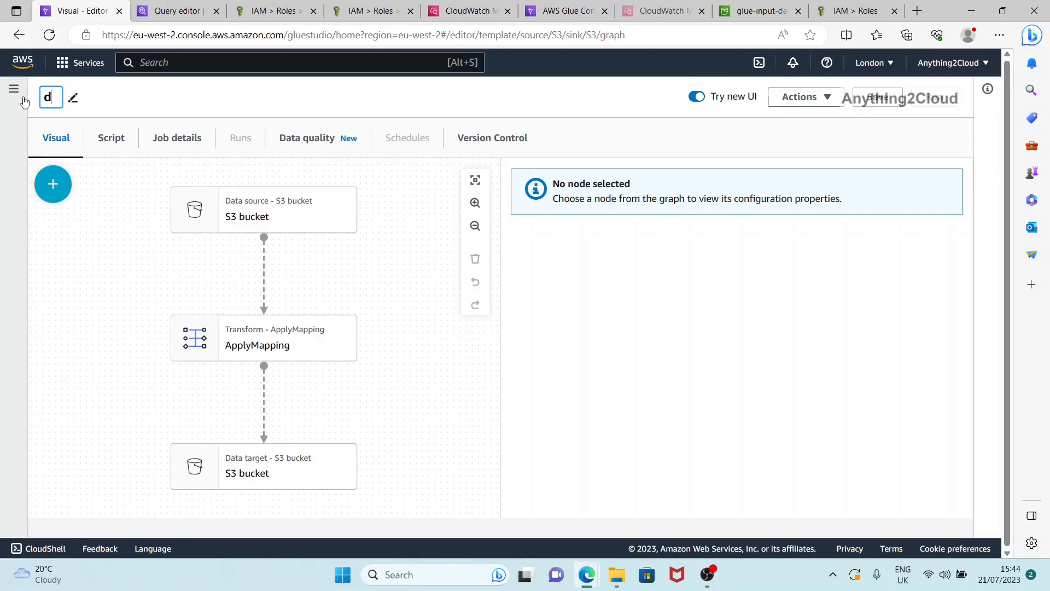
key(BackSpace)
key(BackSpace)
text(atacatalogle)
key(BackSpace)
key(BackSpace)
text(ue2s3)
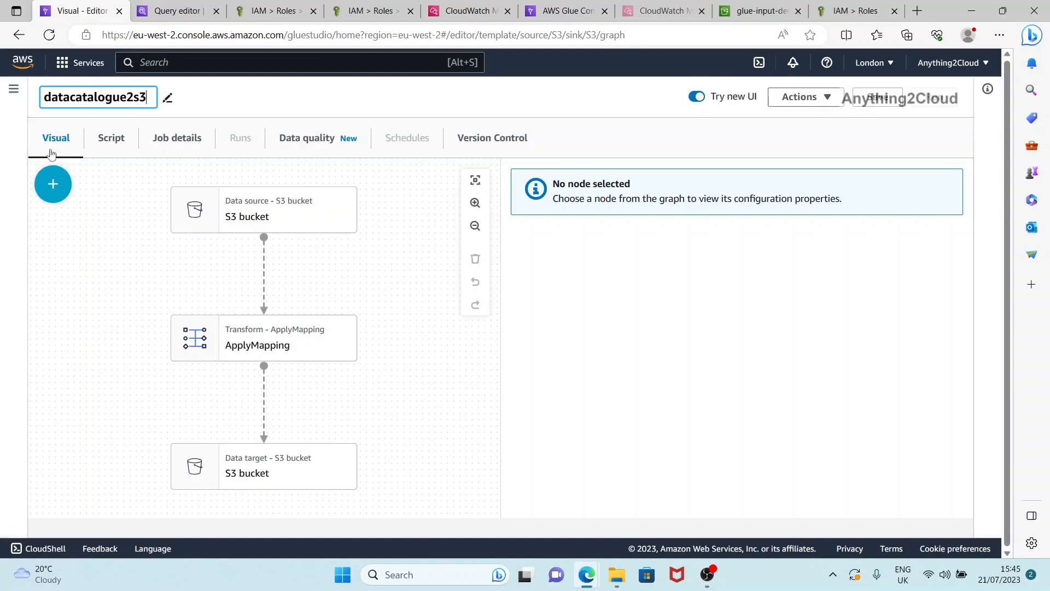
Set the source node's S3 source type to Data Catalog table and rename the node Data Catalog.
click(287, 196)
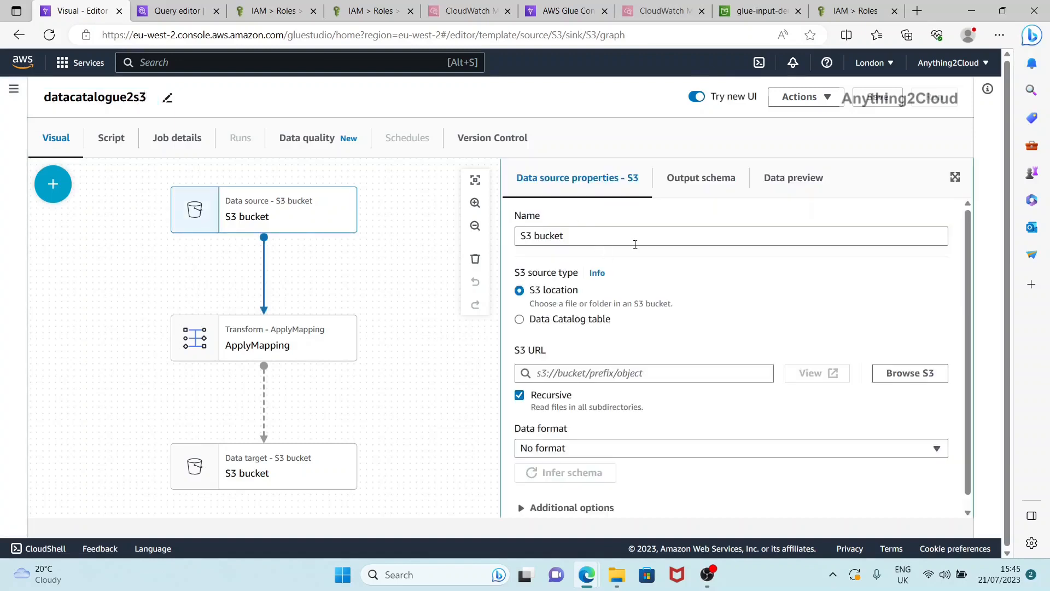
click(676, 237)
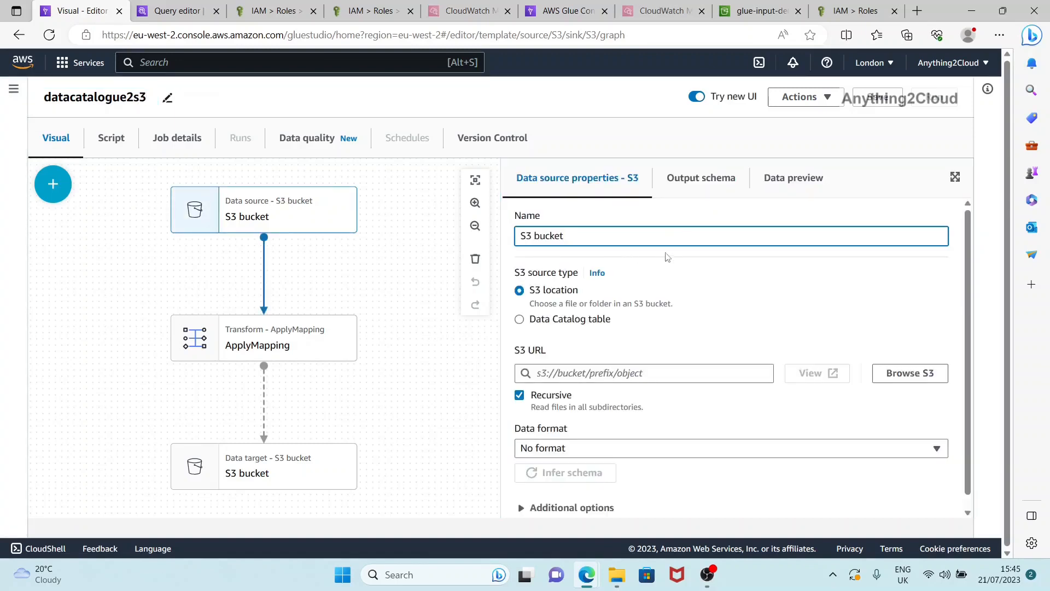
click(568, 323)
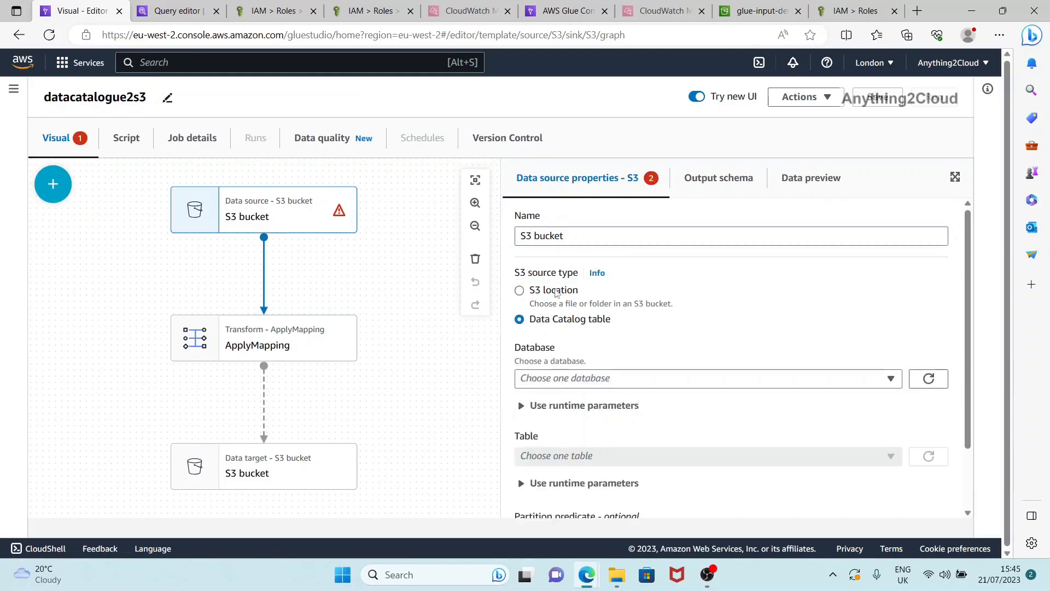
drag(584, 235, 507, 243)
text(Data C)
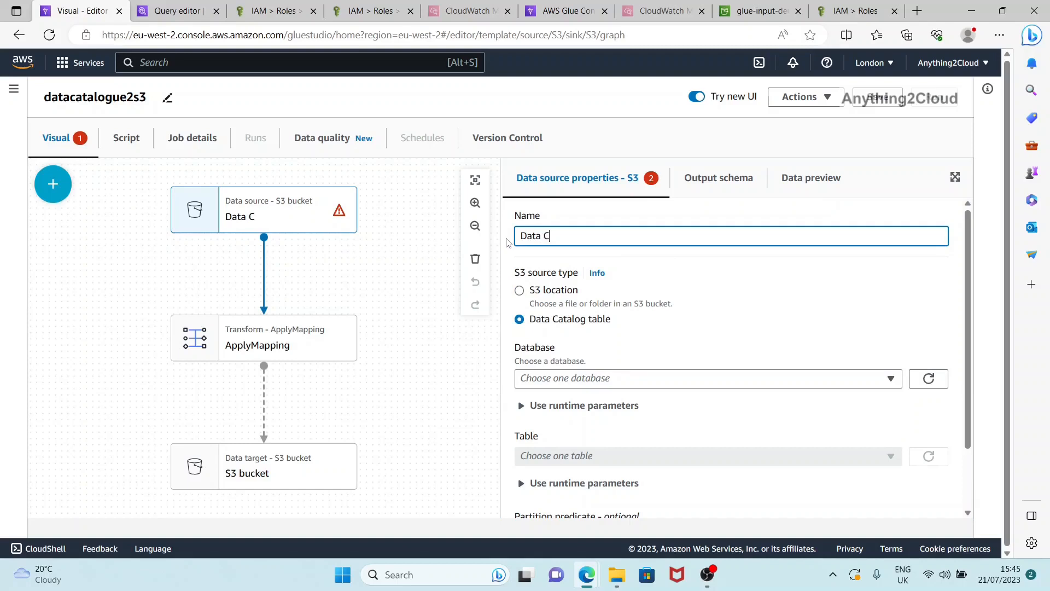
text(atalog)
Correct the job's name to datacatalog2s3.
click(126, 97)
key(BackSpace)
key(BackSpace)
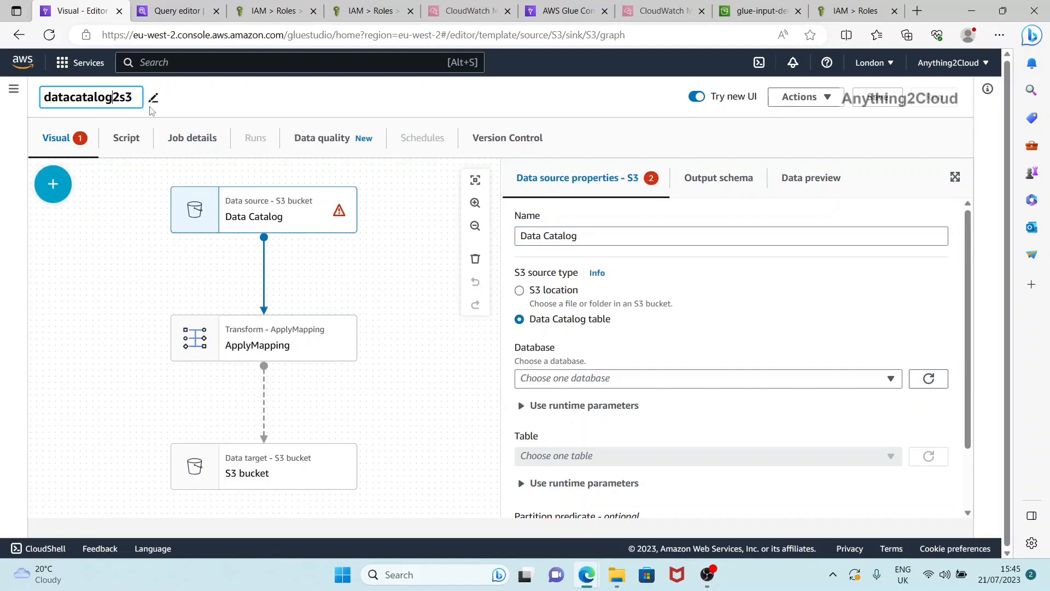
click(677, 327)
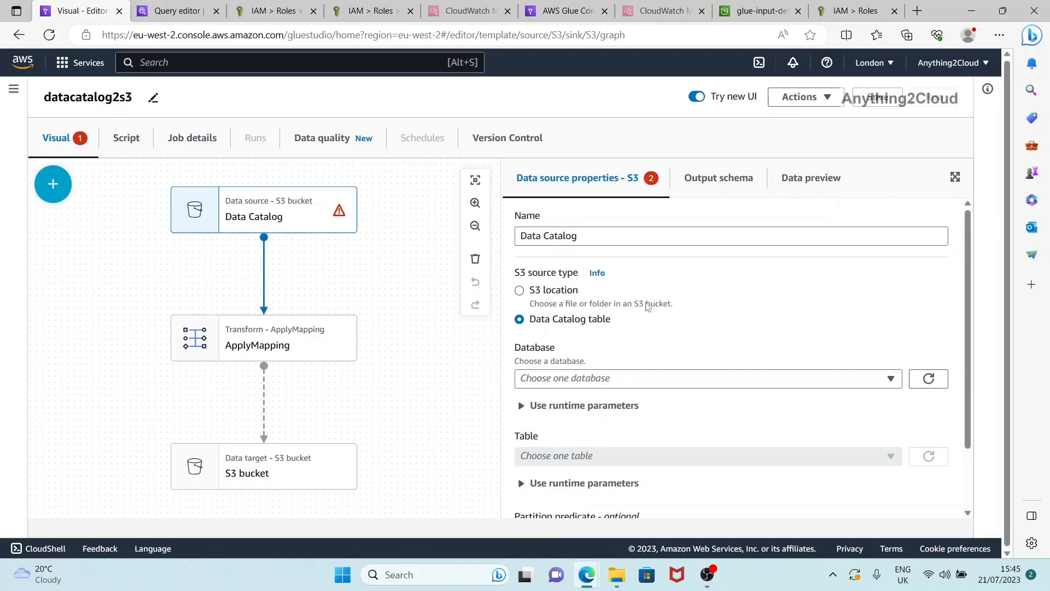
Set the Data Catalog source node's database to demo-database and its table to glue_input_demo_bucket.
click(655, 381)
click(596, 425)
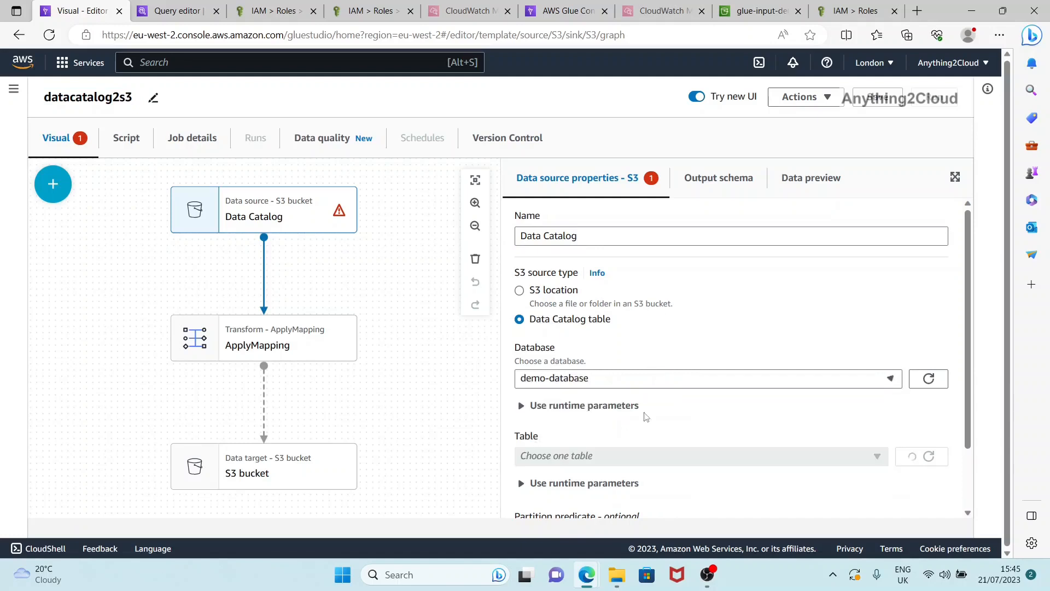
scroll(645, 417, down, 1)
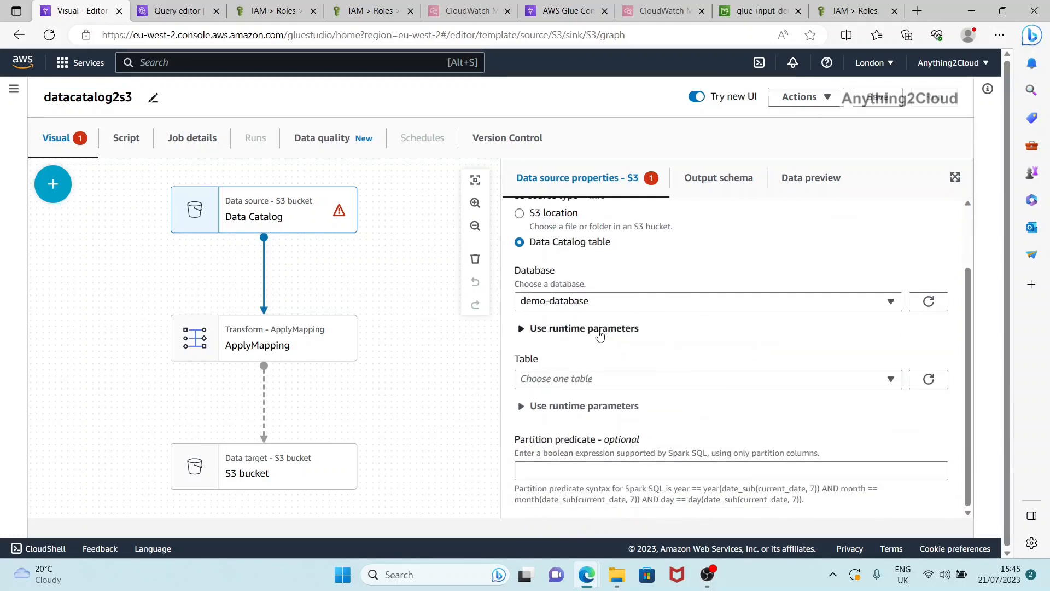
click(622, 378)
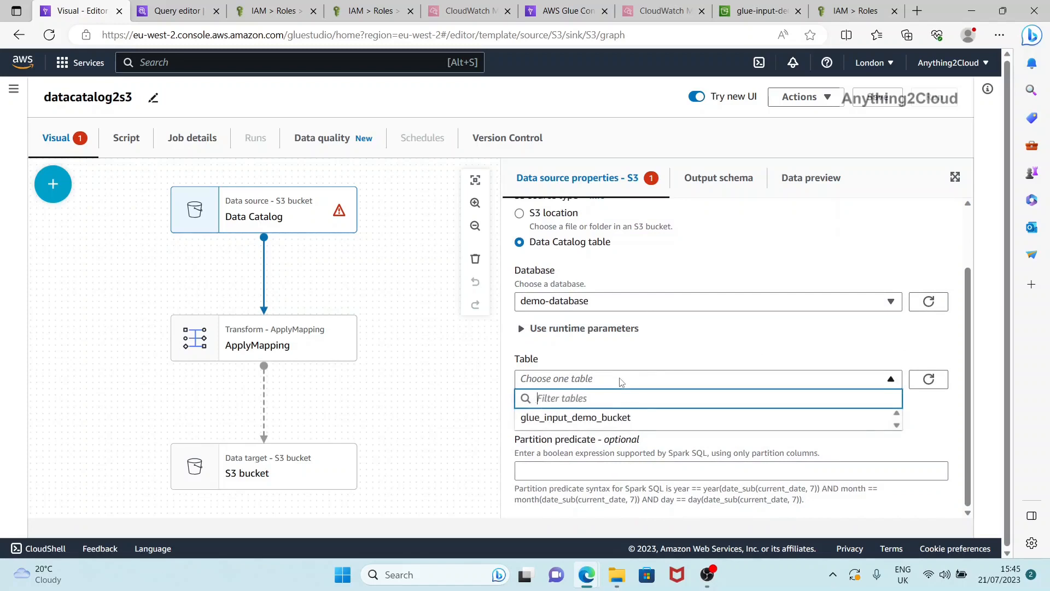
click(618, 418)
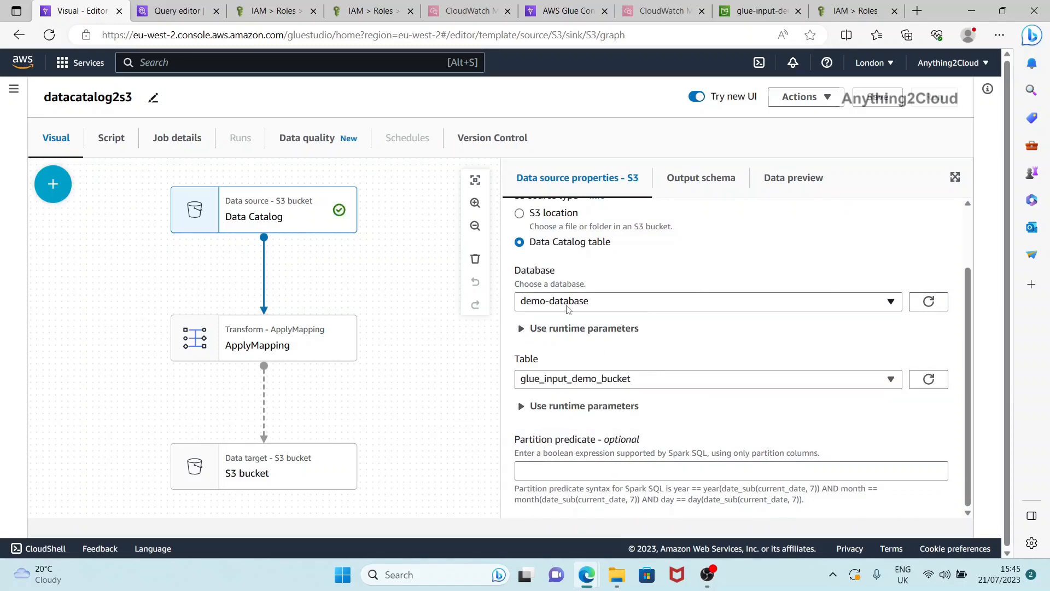
Review the ApplyMapping node's source keys, target keys and data types.
click(303, 351)
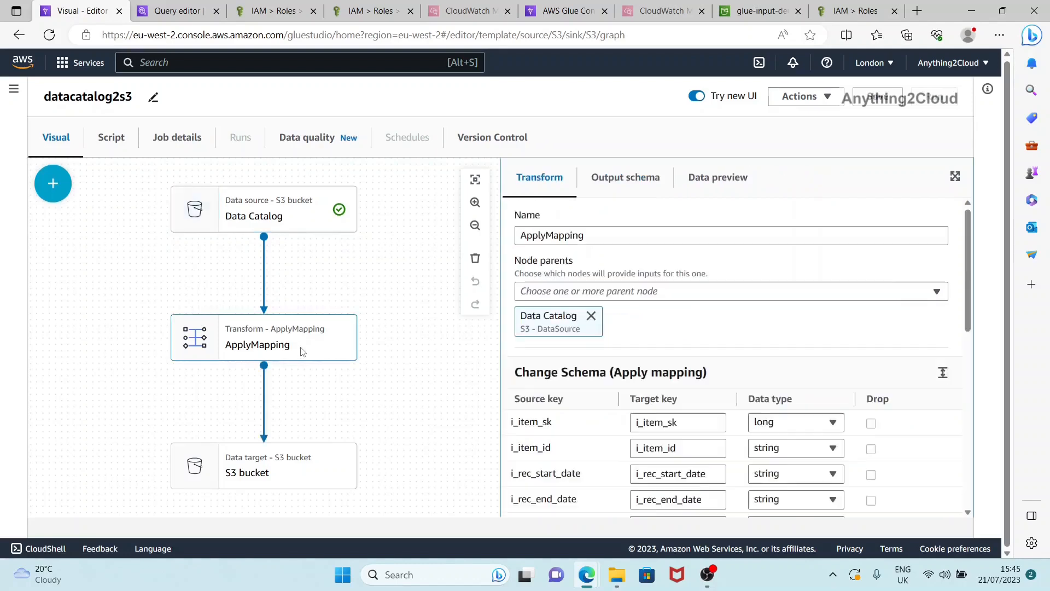
scroll(746, 370, down, 1)
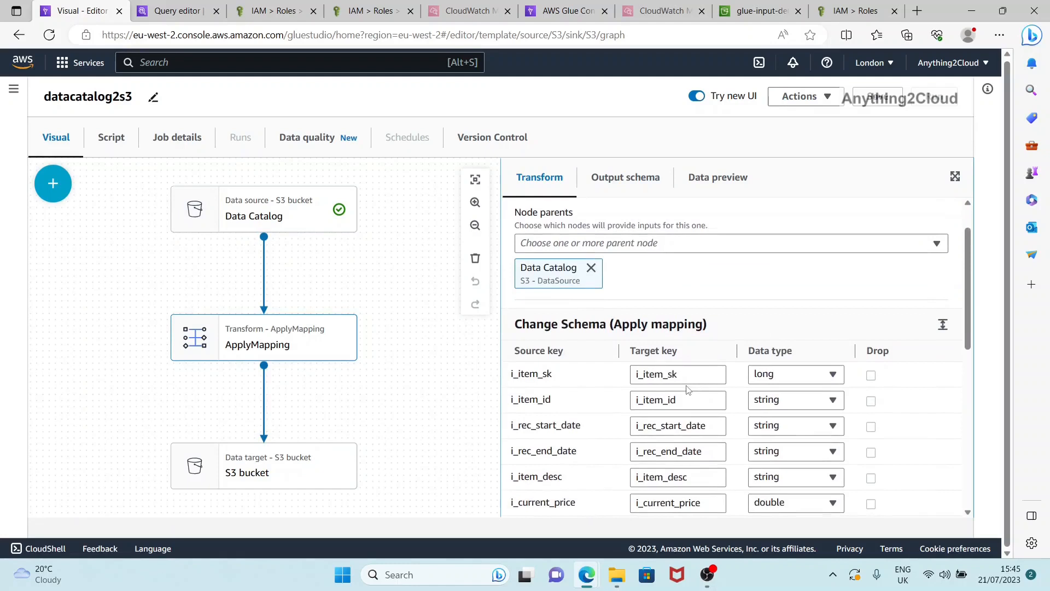
scroll(693, 409, down, 8)
scroll(694, 409, up, 6)
scroll(696, 408, up, 3)
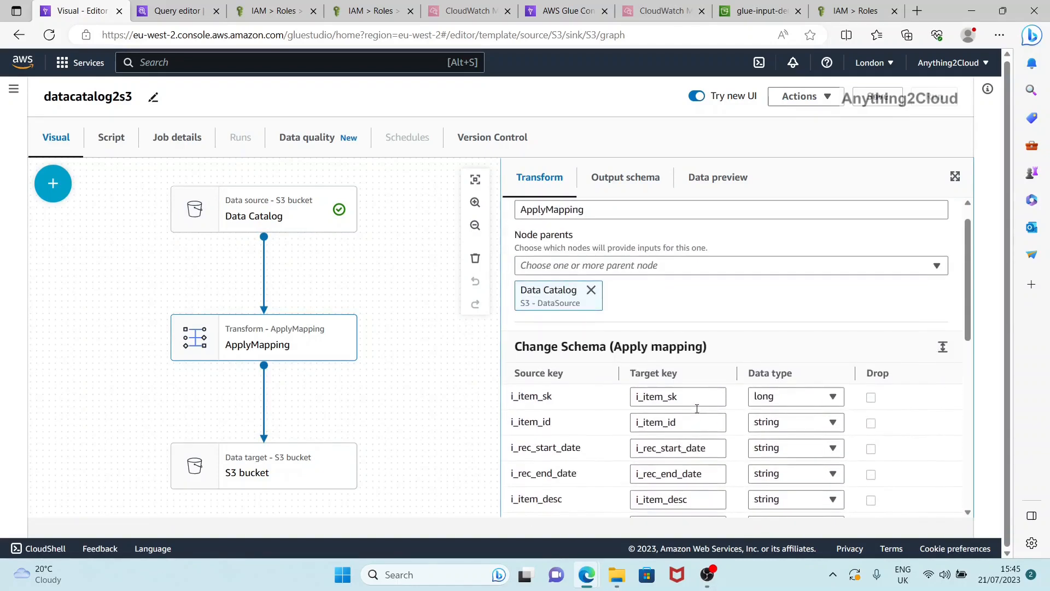
Check the S3 bucket target node's parents, and set its format to Parquet with Snappy compression.
click(284, 475)
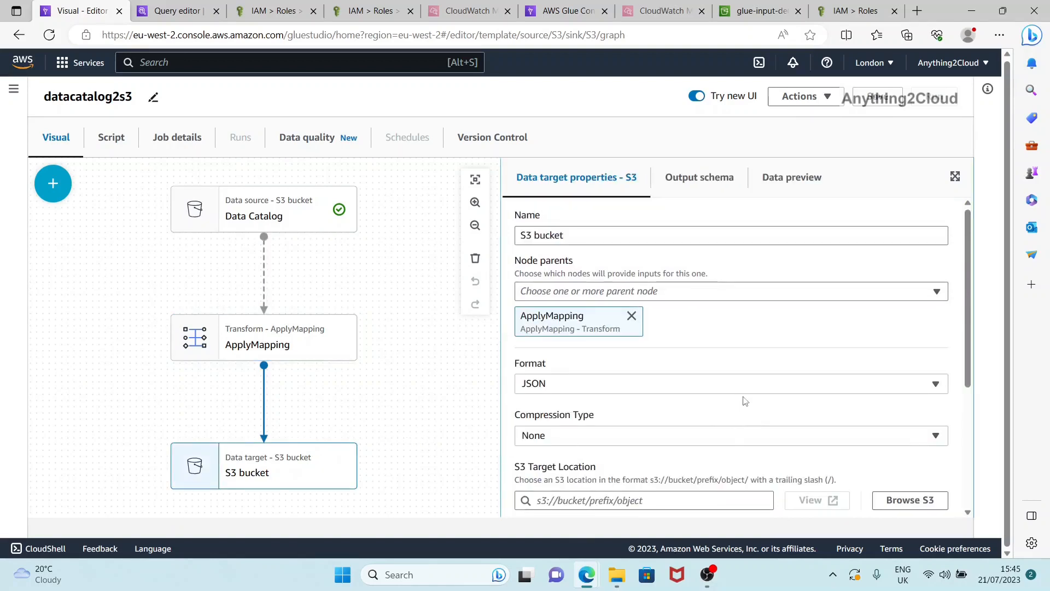
click(690, 295)
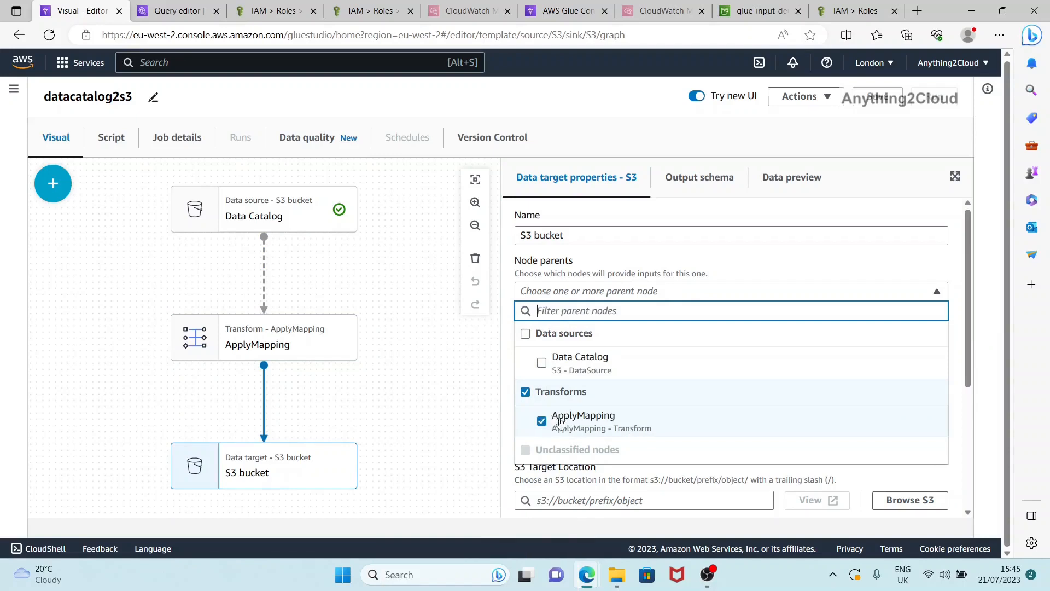
click(967, 322)
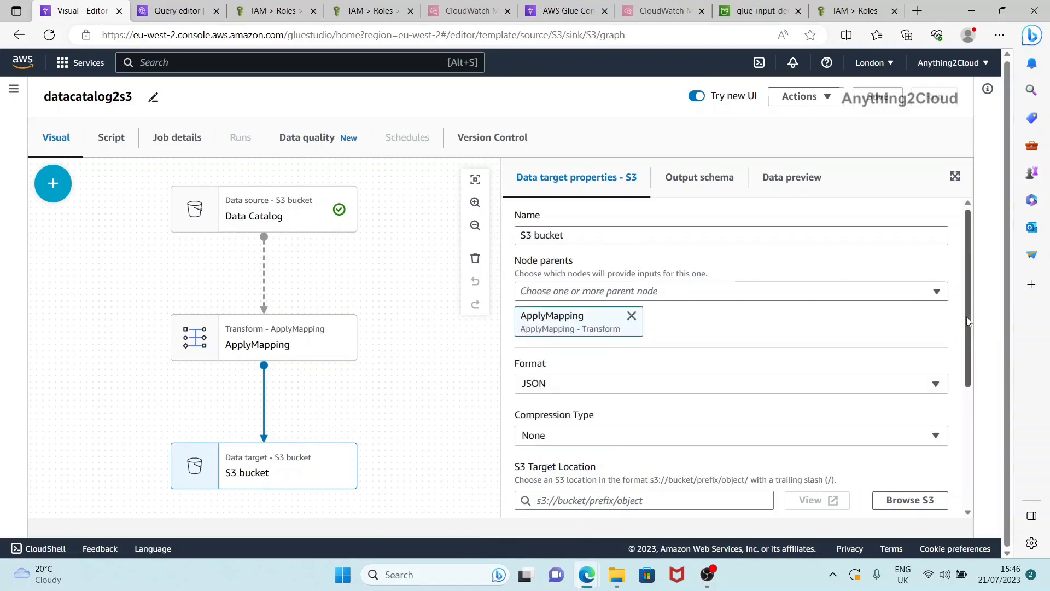
click(626, 386)
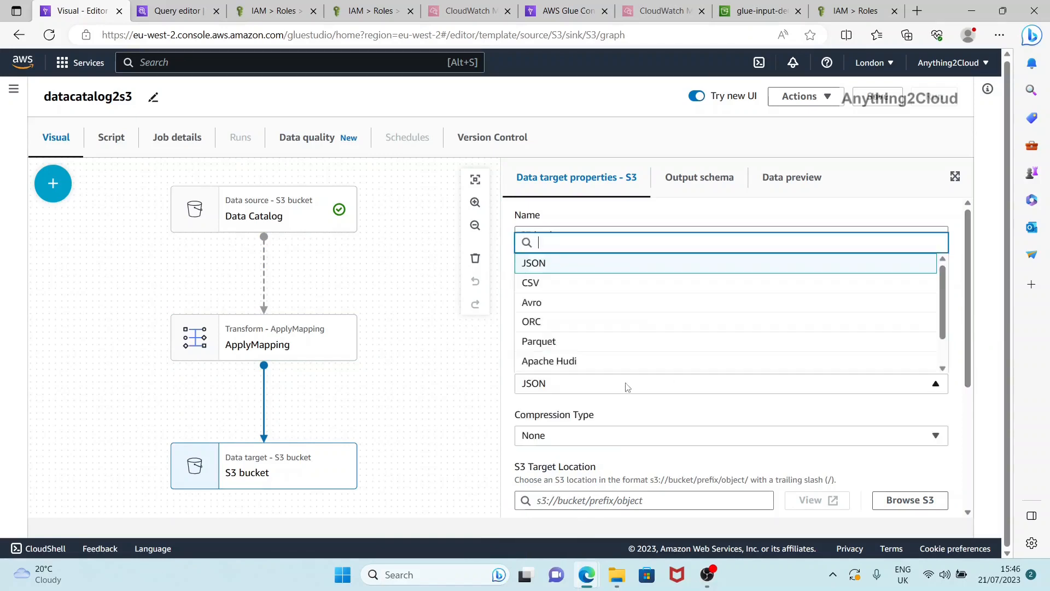
click(556, 342)
click(634, 434)
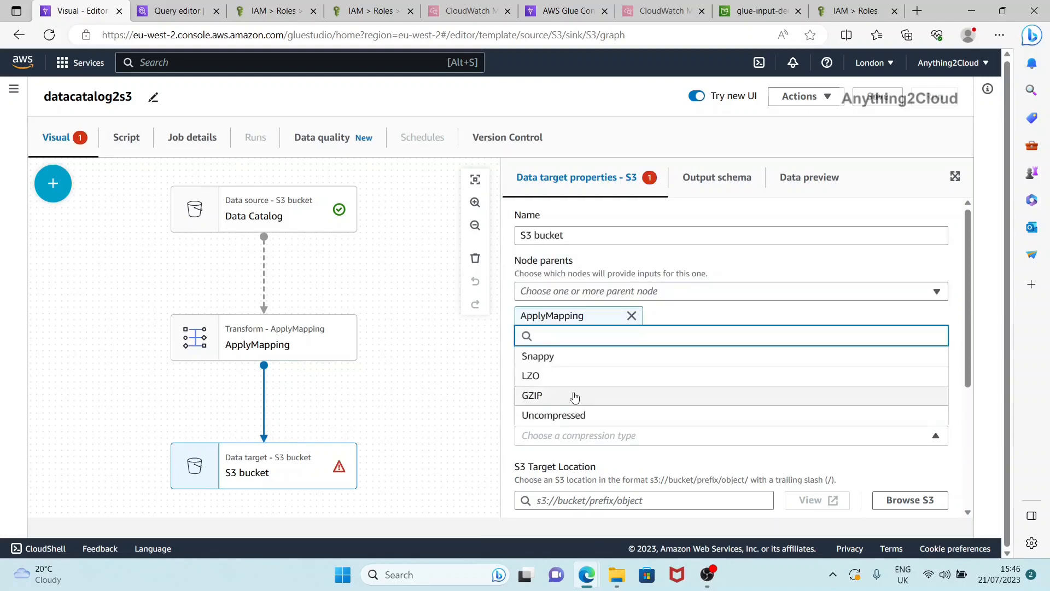
click(567, 357)
Set the S3 target location to s3://glue-output-demo-bucket, finding the bucket by searching the S3 buckets for "demo".
scroll(740, 392, down, 3)
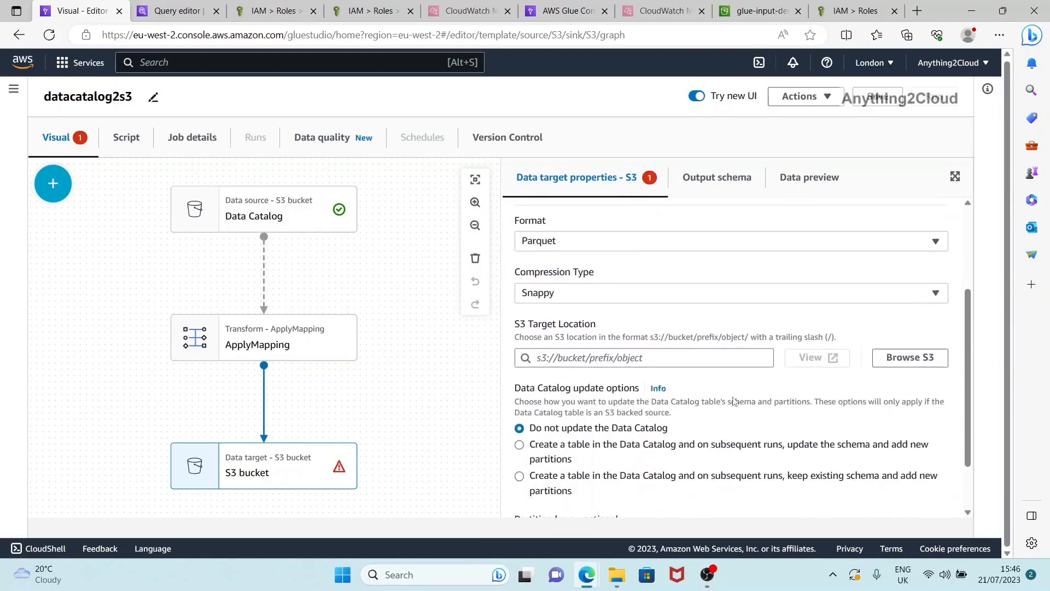
click(905, 358)
click(237, 211)
text(demo)
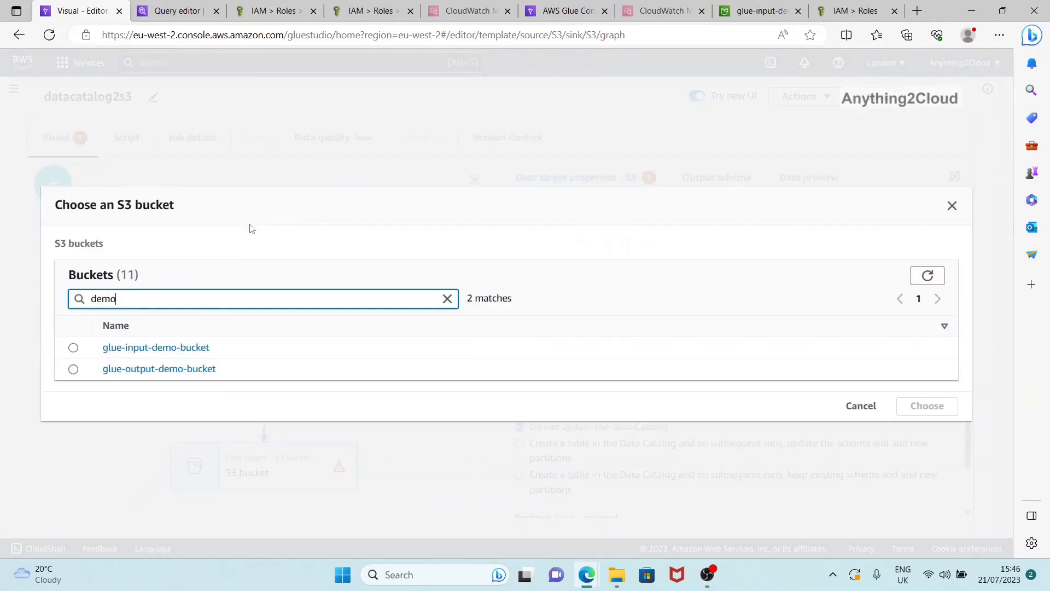
click(157, 368)
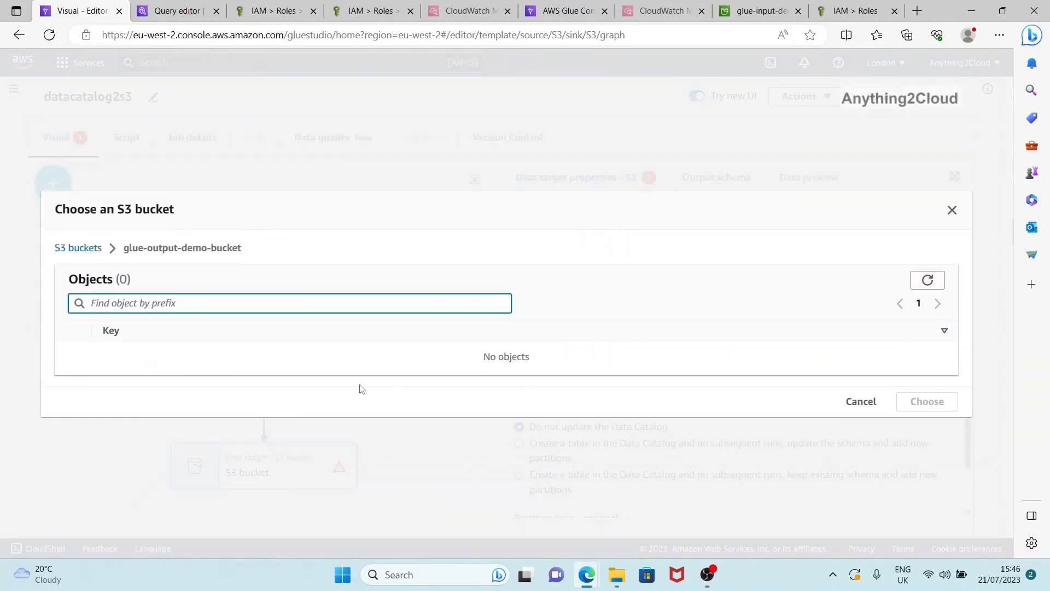
click(94, 250)
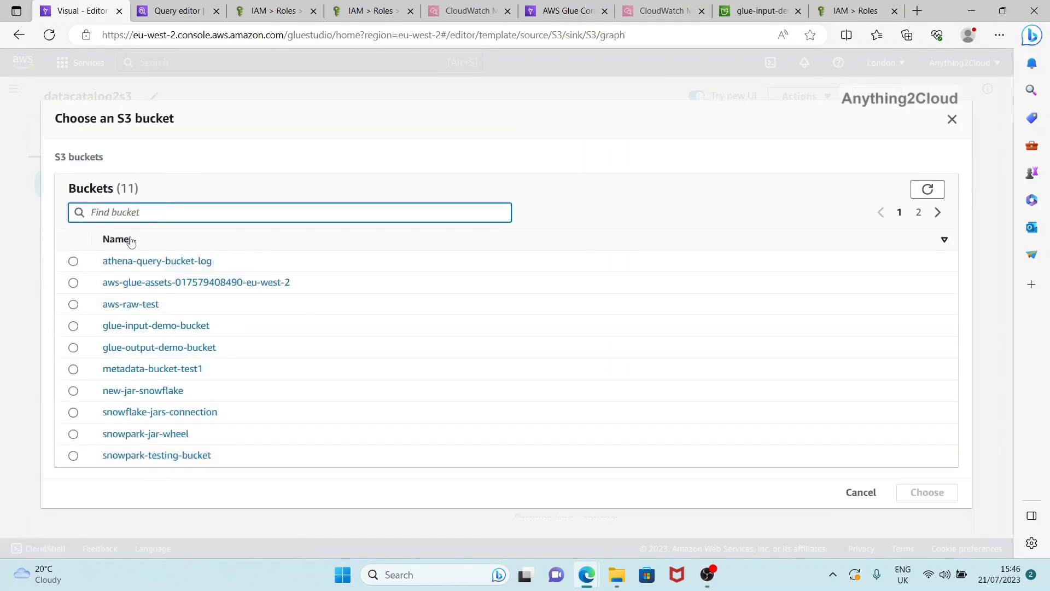
text(de)
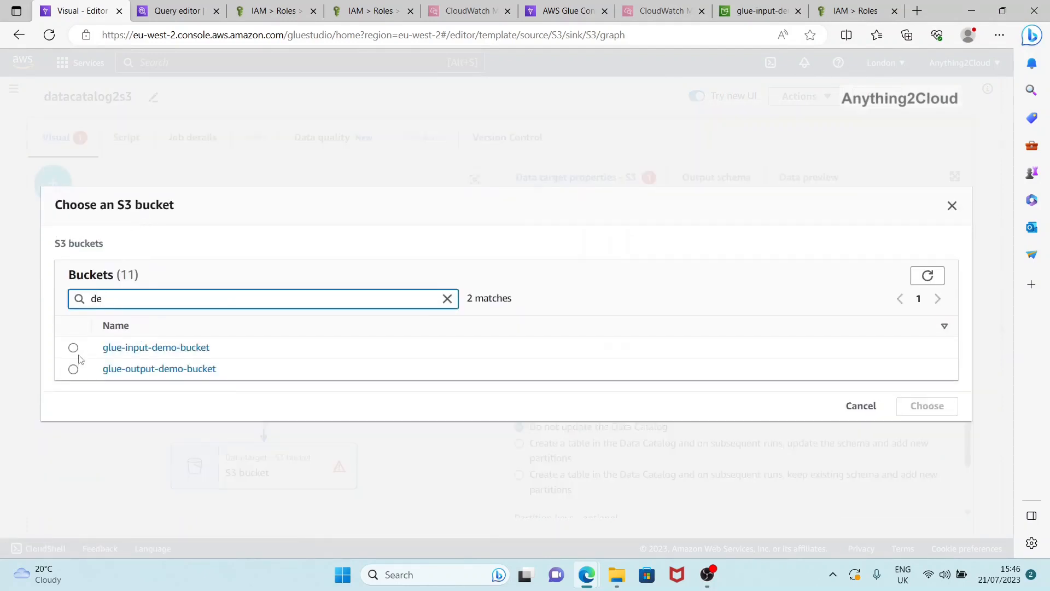
click(74, 369)
click(924, 406)
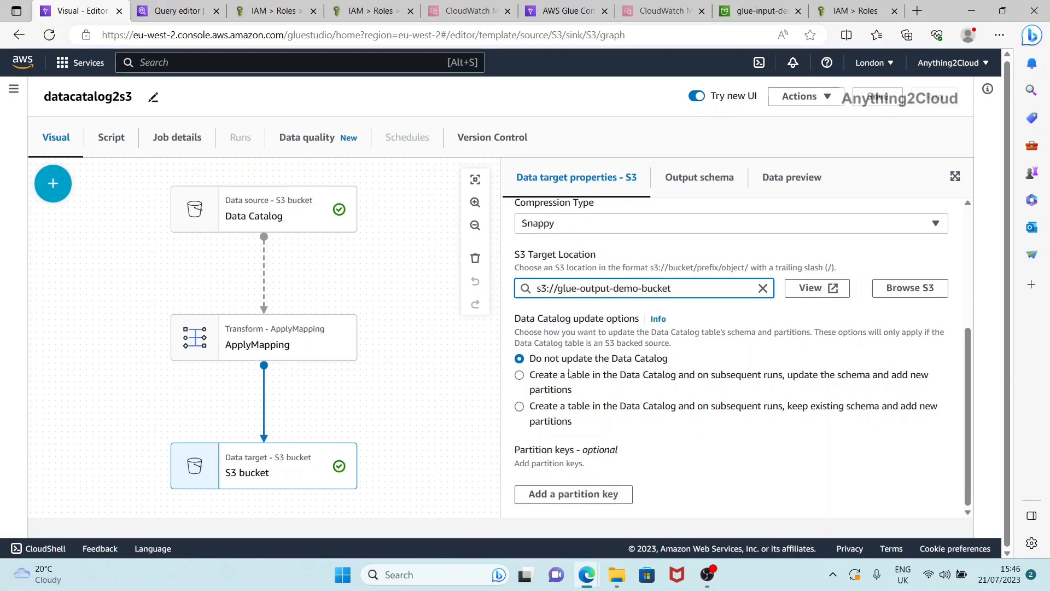
scroll(652, 380, up, 4)
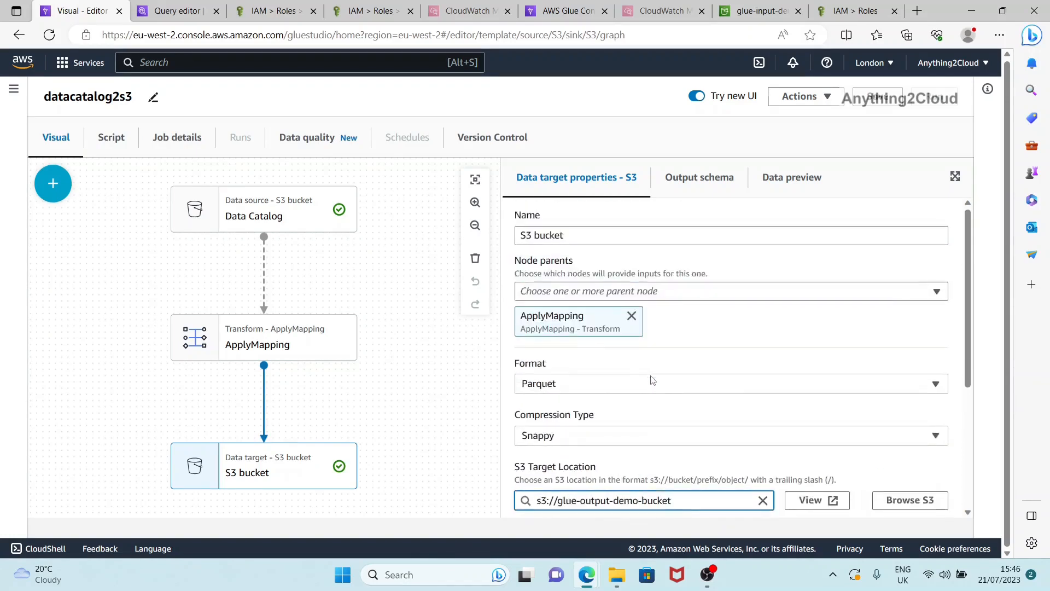
Review the job's generated script, examining the Data Catalog source, ApplyMapping and S3 bucket output sections.
click(117, 142)
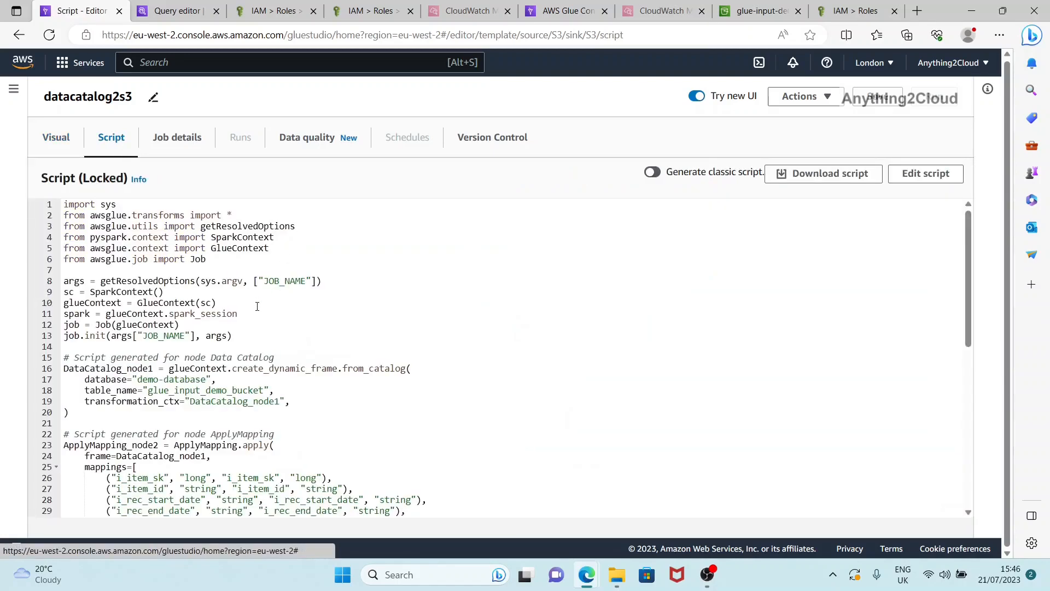
scroll(257, 306, down, 3)
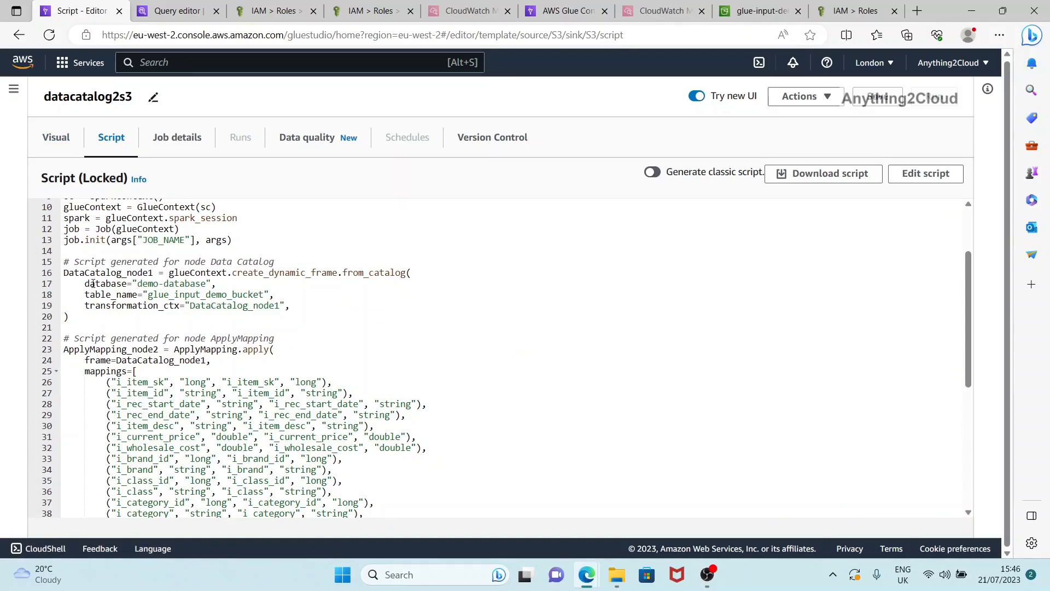
drag(63, 273, 344, 327)
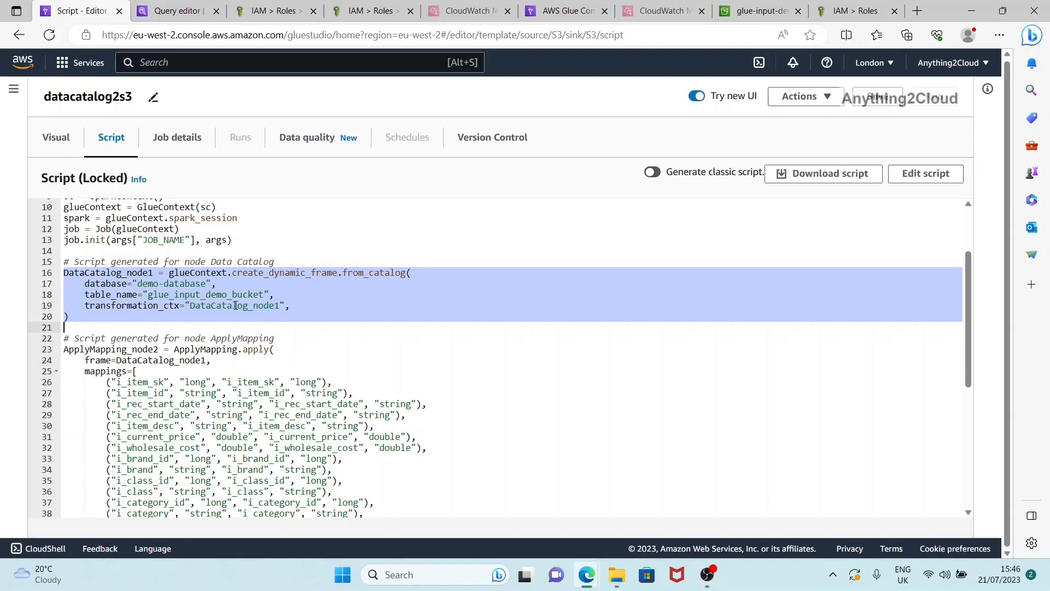
scroll(236, 318, down, 1)
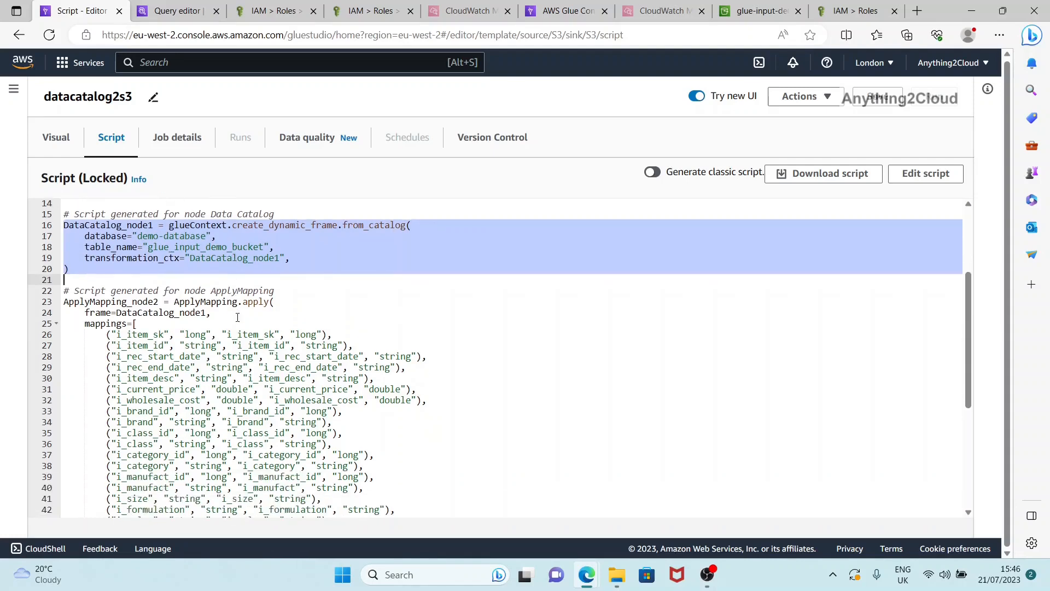
scroll(239, 317, up, 3)
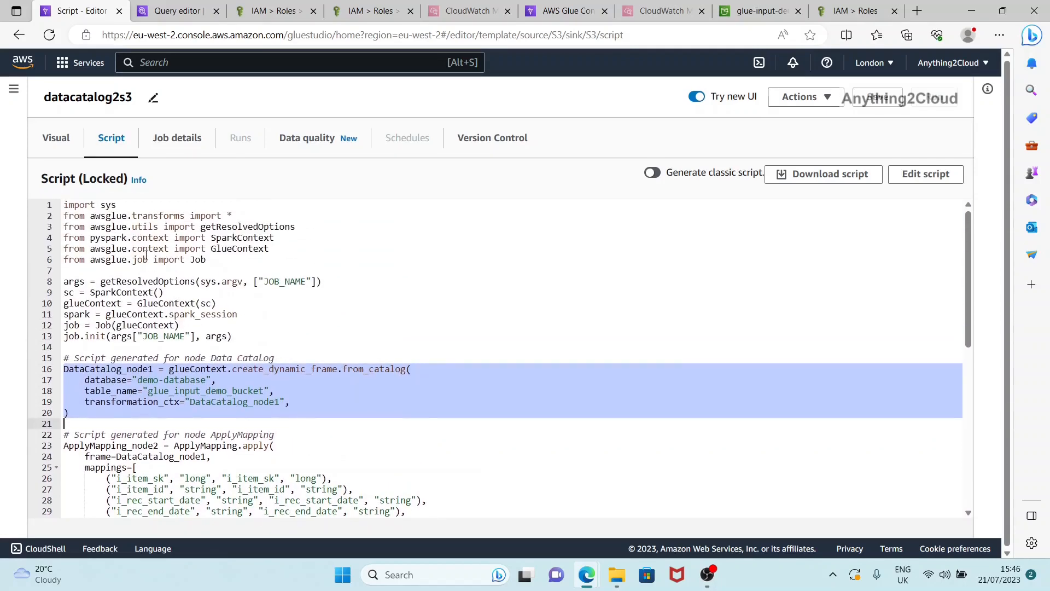
click(214, 400)
drag(64, 368, 317, 426)
scroll(241, 393, down, 5)
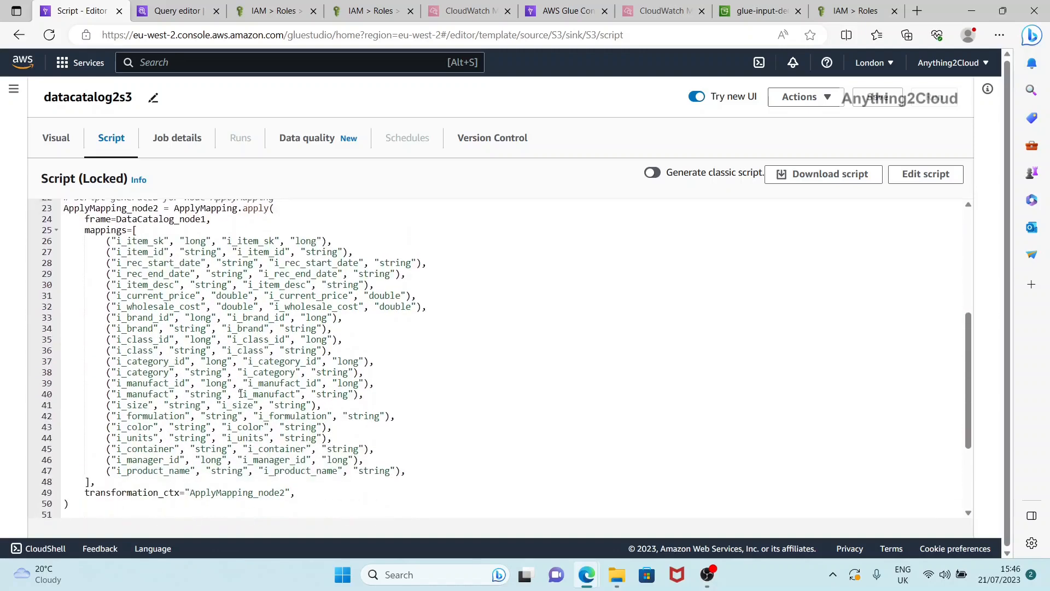
scroll(239, 390, down, 3)
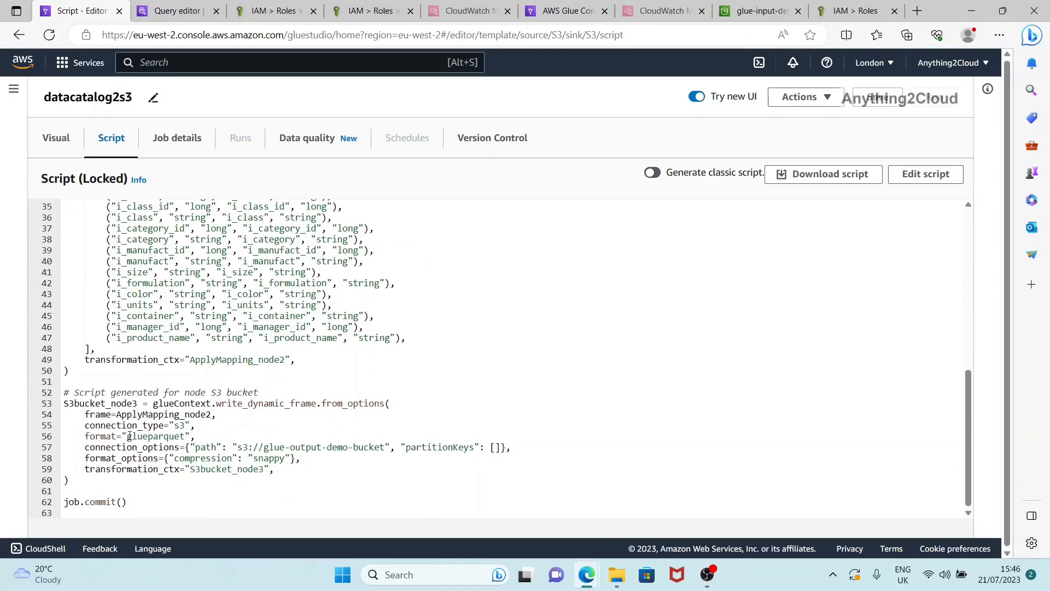
double_click(129, 435)
scroll(143, 355, up, 6)
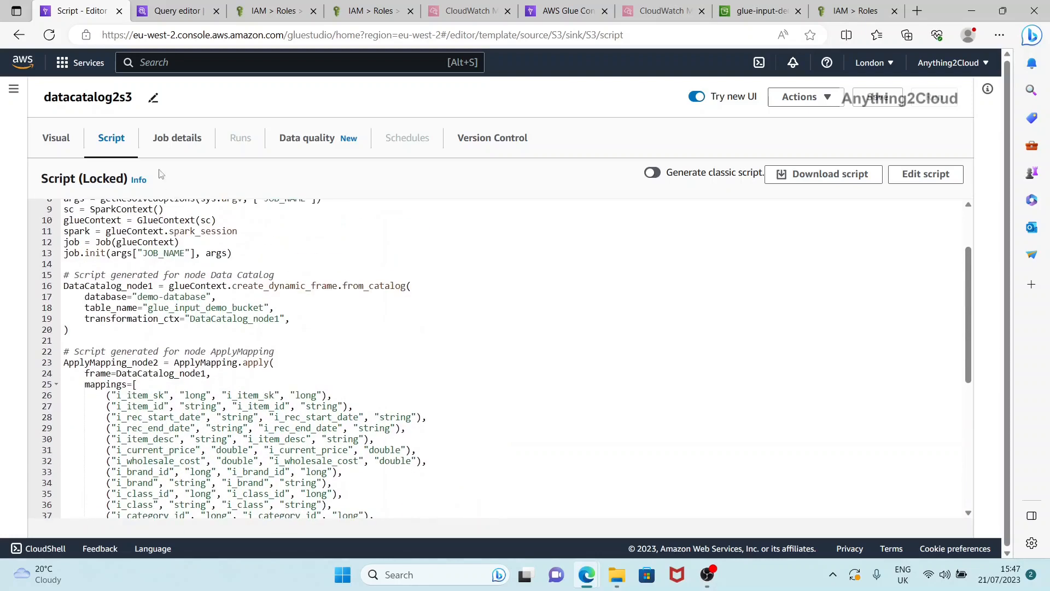
Rename the job to datacatalog_2_s3 in its details and assign it the IAM role demo-glue-jobs.
click(170, 138)
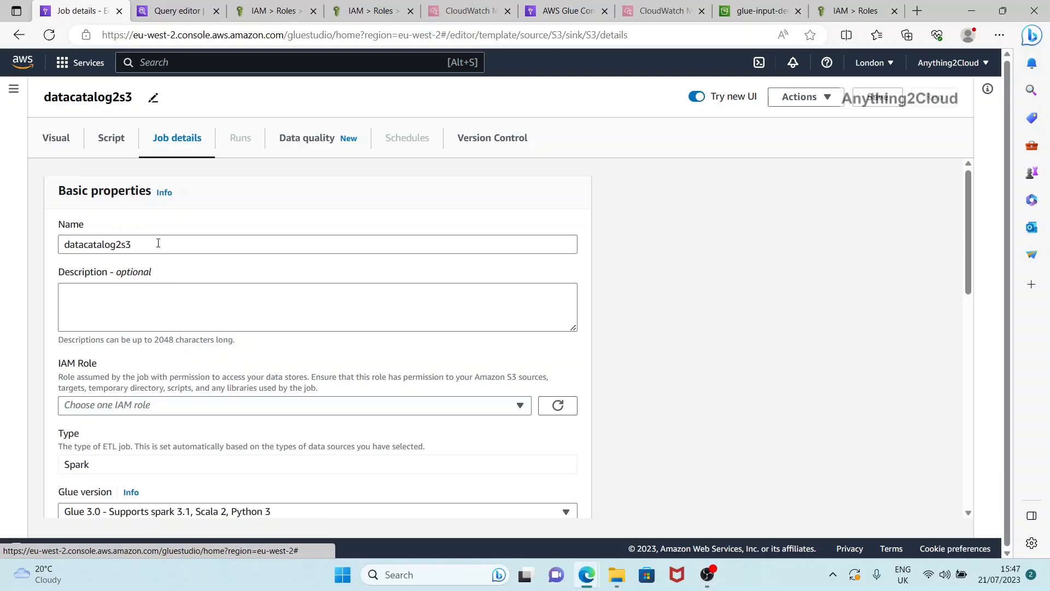
click(158, 242)
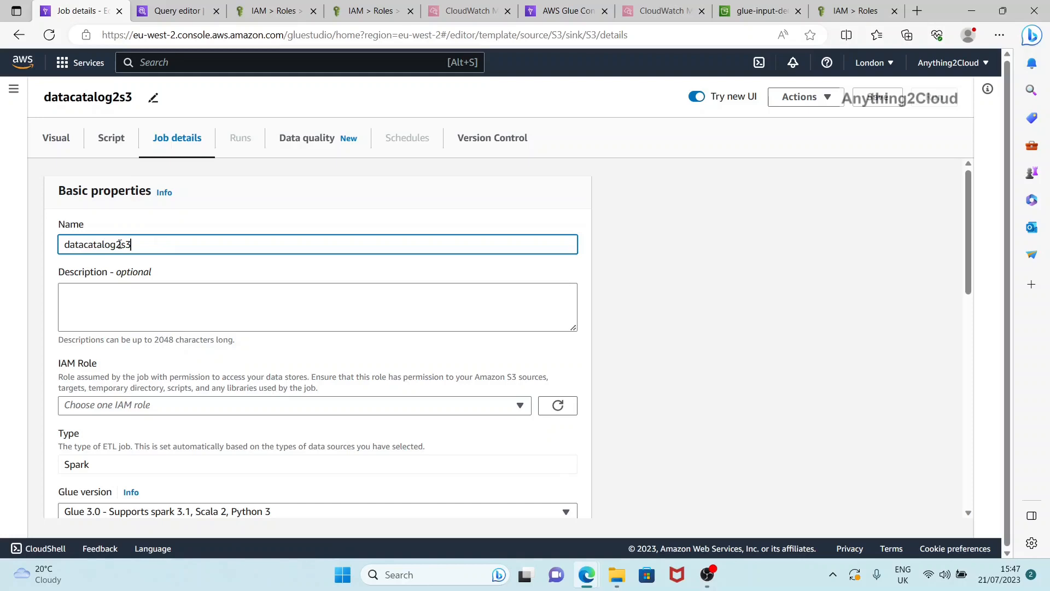
text(_2_)
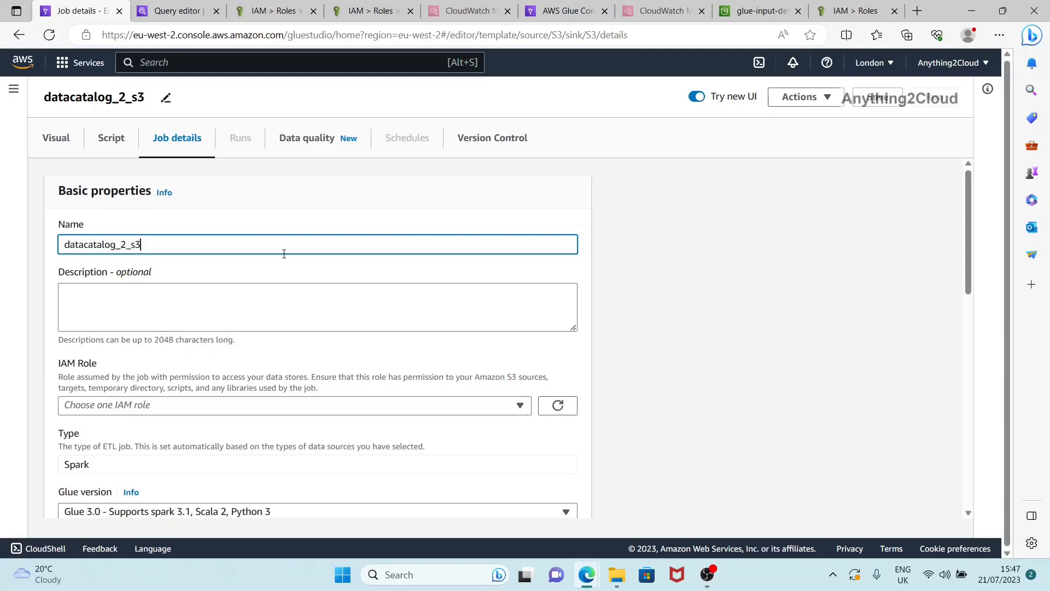
scroll(284, 254, down, 1)
click(174, 356)
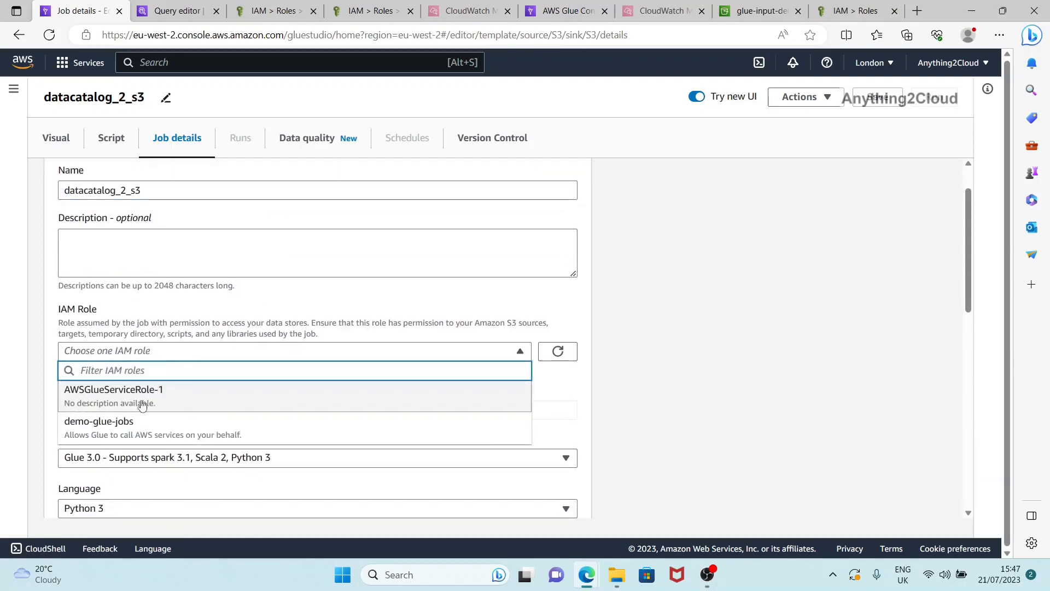
click(118, 424)
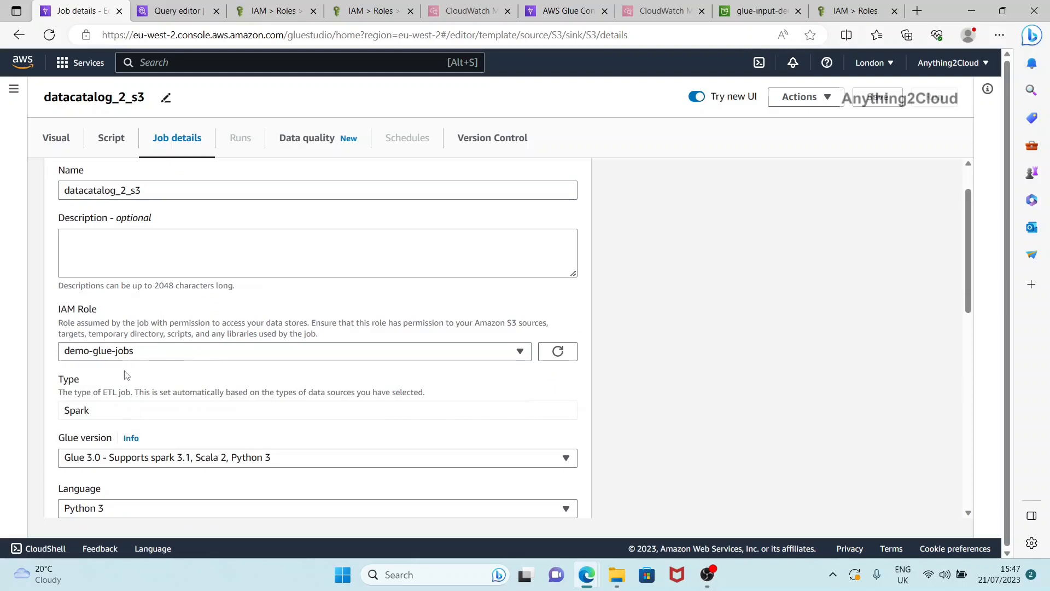
Review the remaining job details, from Glue version, language and worker type to the advanced script, logging and temporary path properties.
scroll(126, 375, down, 2)
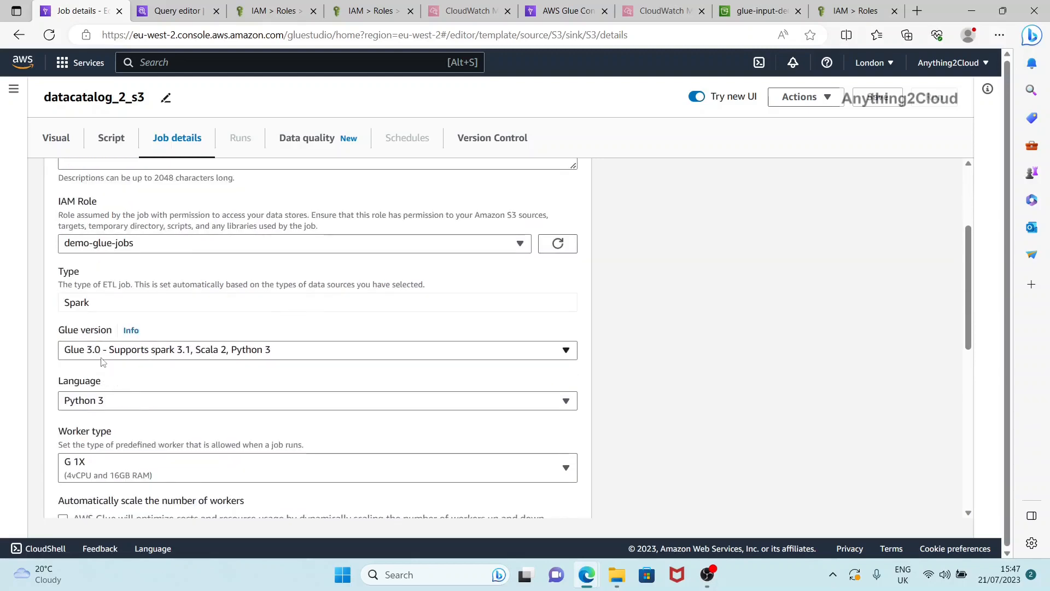
scroll(102, 360, down, 2)
scroll(108, 268, down, 2)
scroll(109, 268, down, 4)
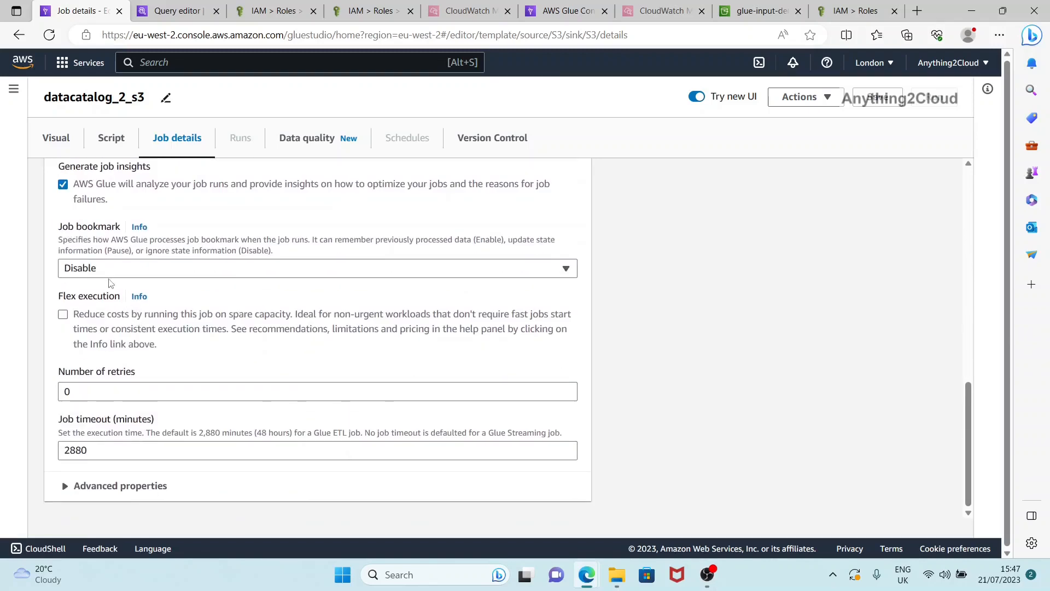
click(65, 485)
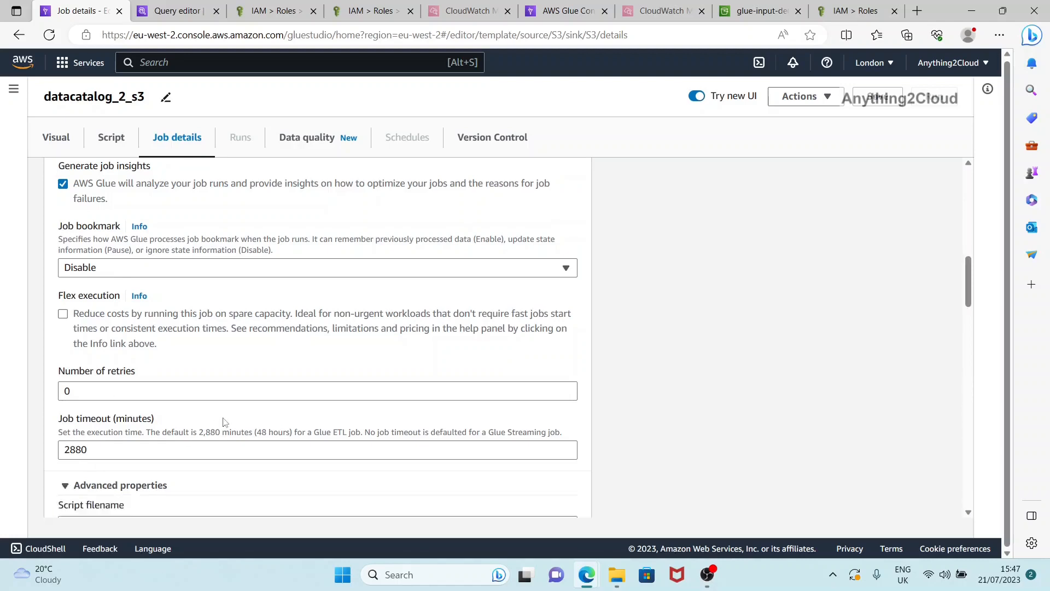
scroll(225, 422, down, 3)
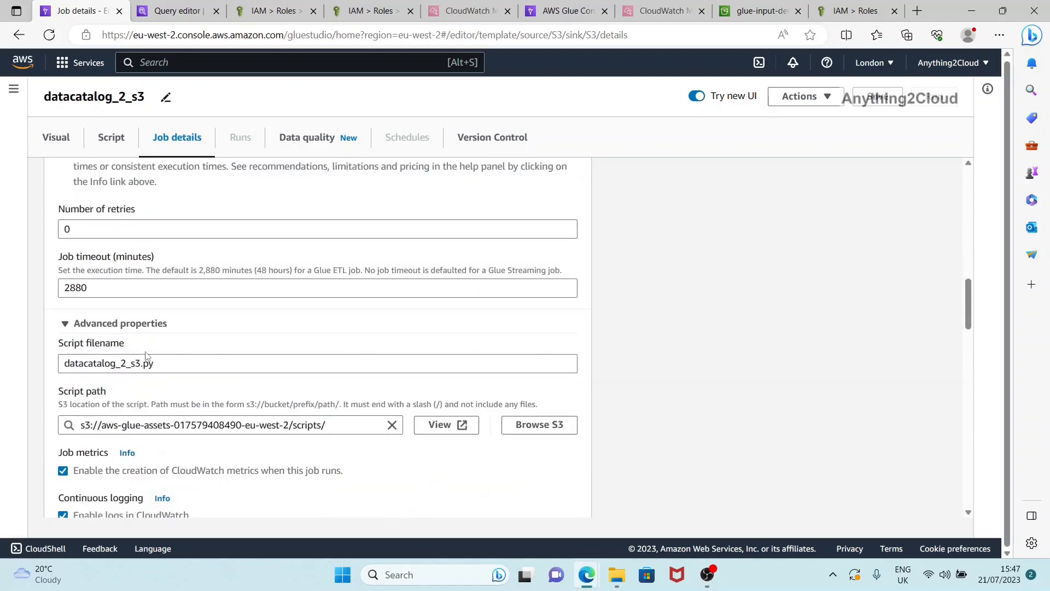
scroll(156, 385, down, 1)
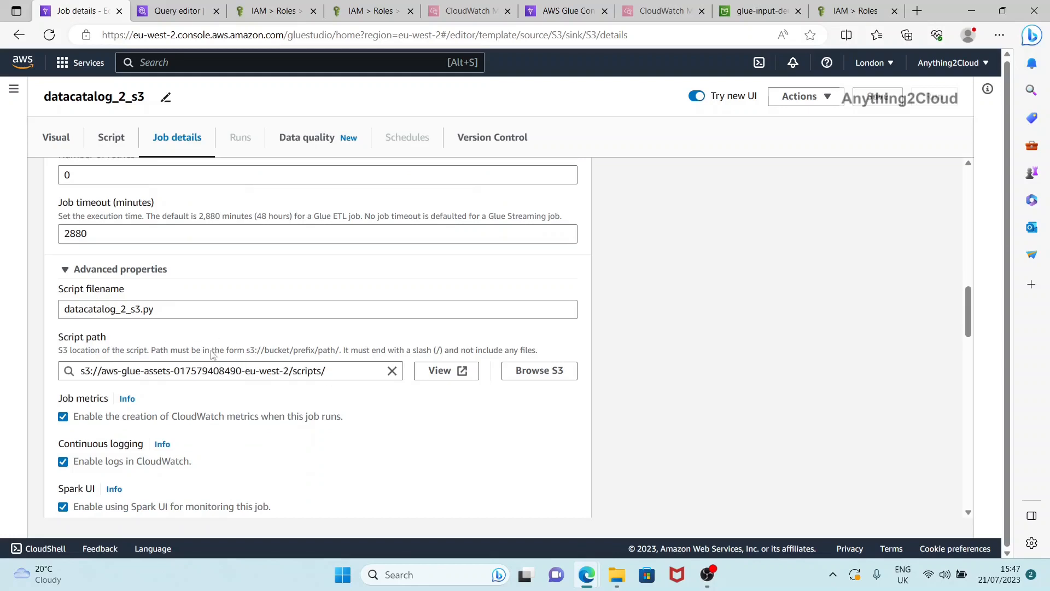
scroll(212, 354, down, 4)
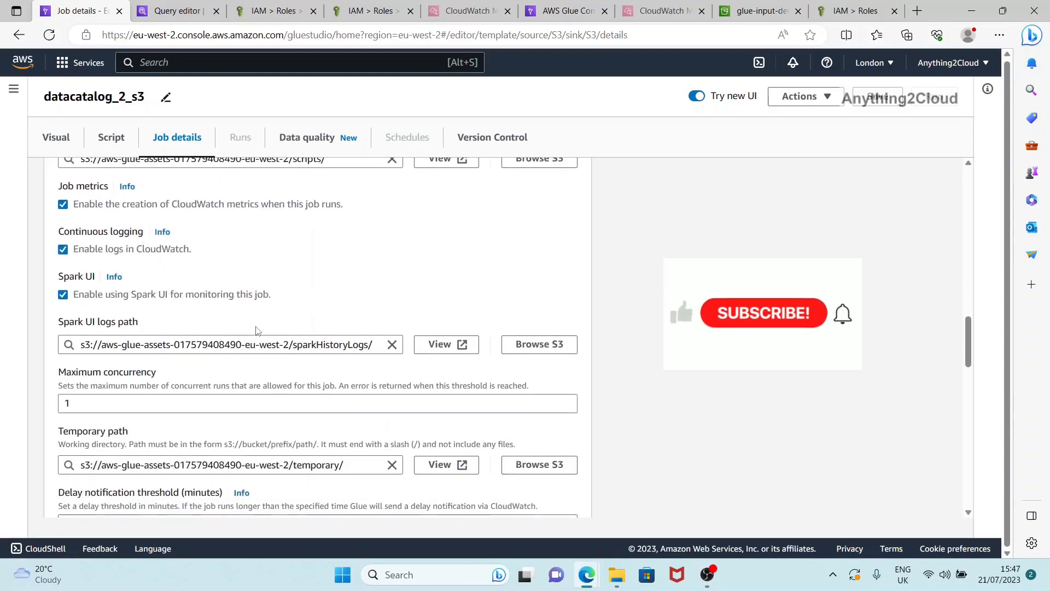
scroll(256, 331, down, 10)
scroll(256, 335, down, 8)
scroll(267, 333, up, 10)
scroll(268, 337, up, 15)
scroll(271, 323, up, 3)
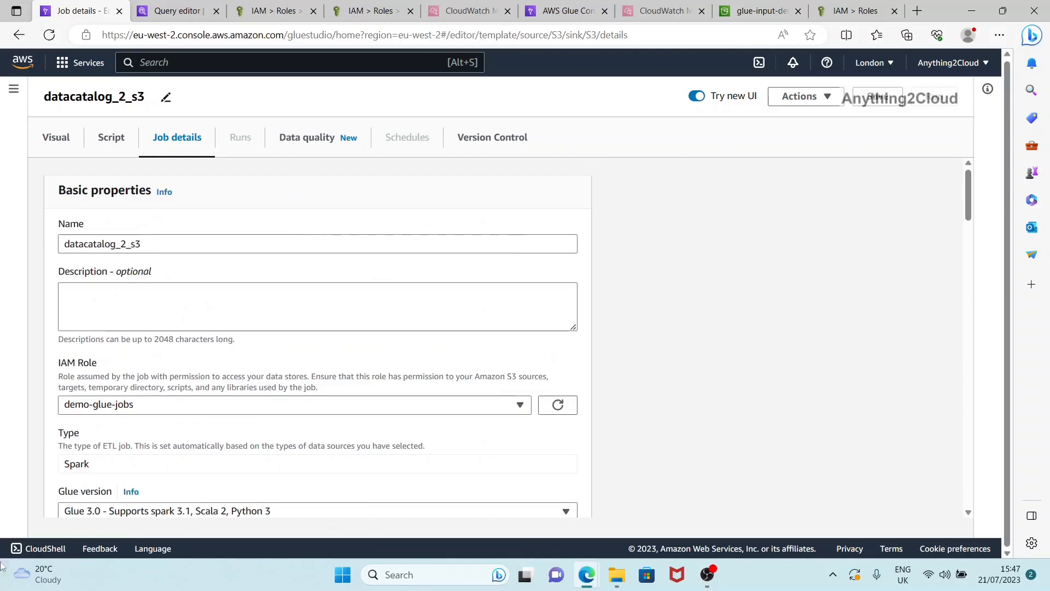
Save the datacatalog_2_s3 job and start a run of it, dismissing the notifications.
click(882, 101)
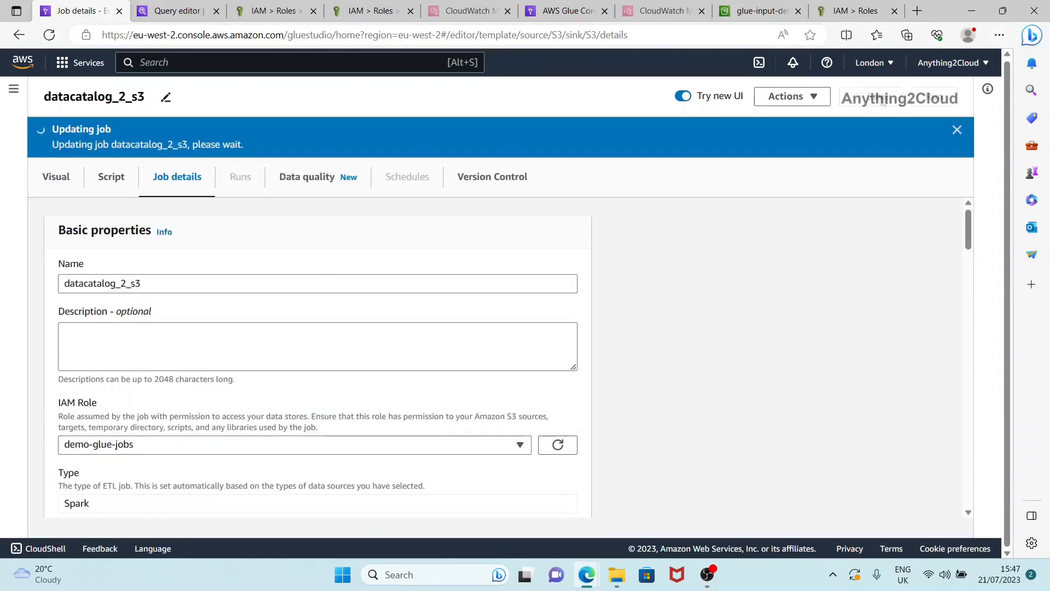
click(958, 129)
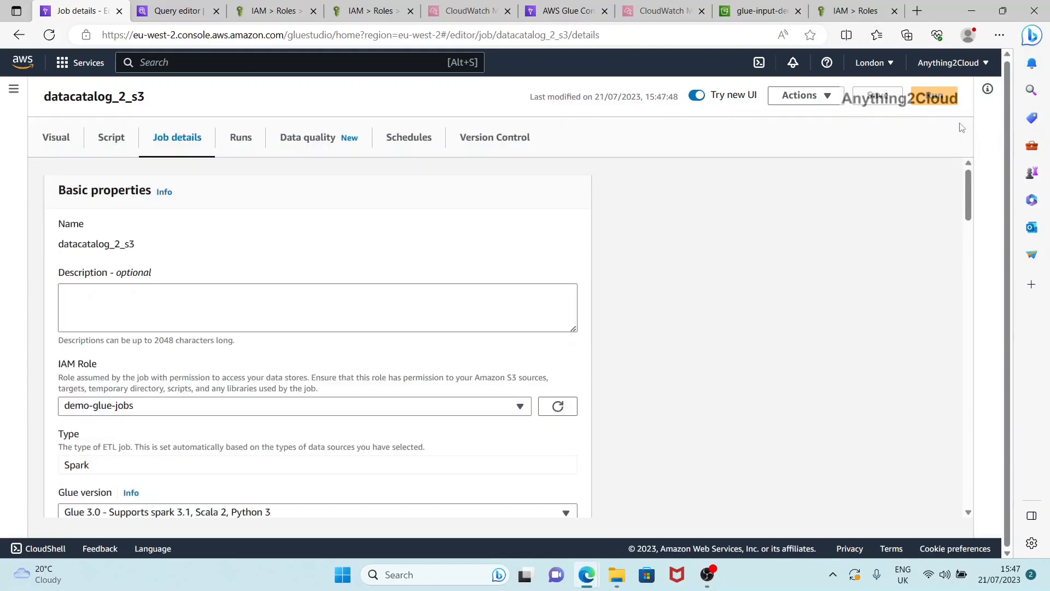
click(54, 138)
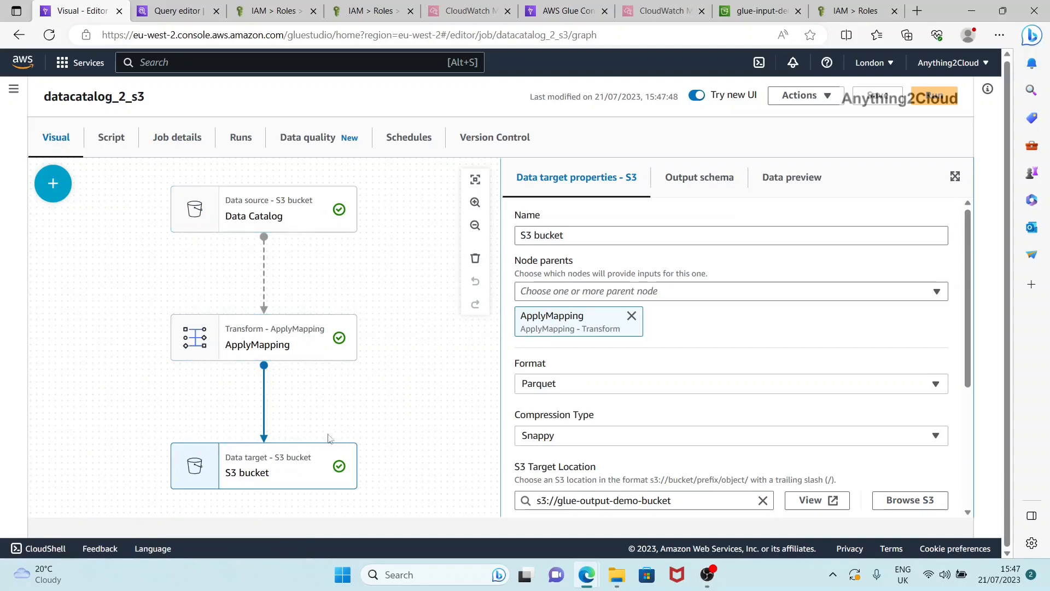
click(927, 102)
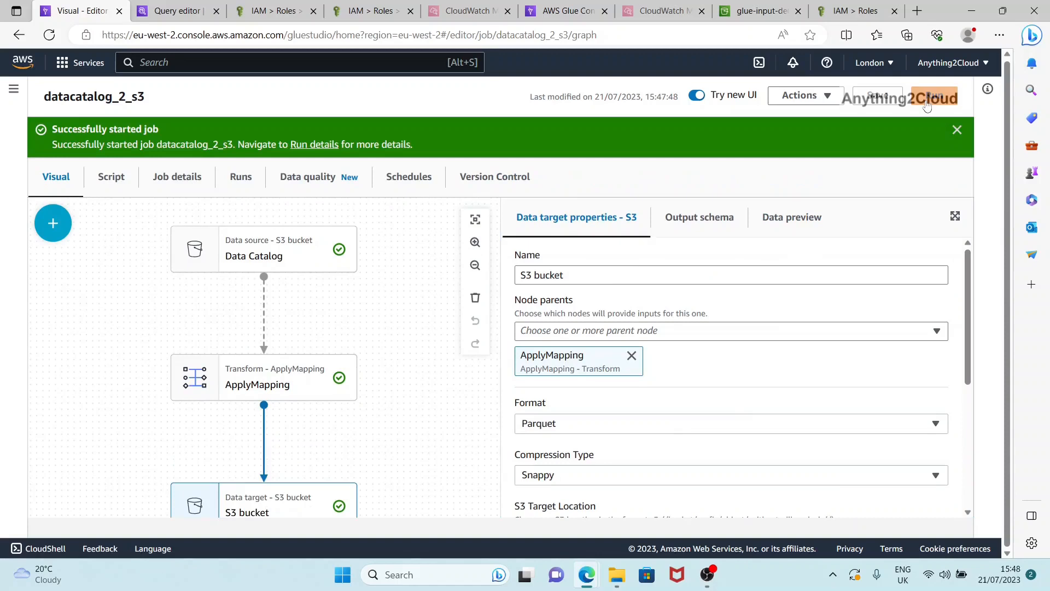
click(957, 131)
Open the run details of the running datacatalog_2_s3 job from Glue's job run monitoring.
click(26, 96)
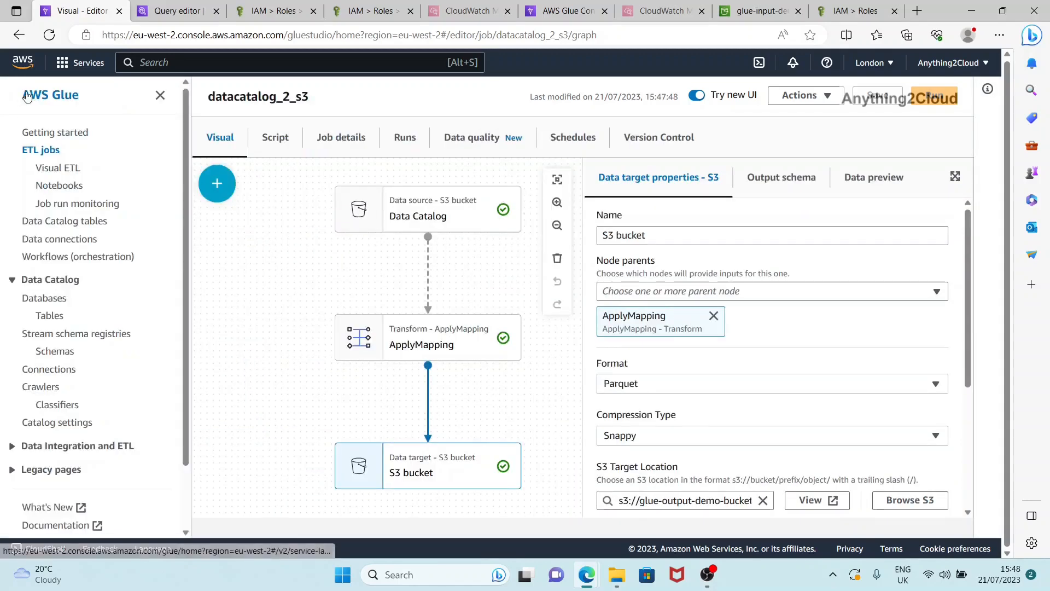
click(83, 206)
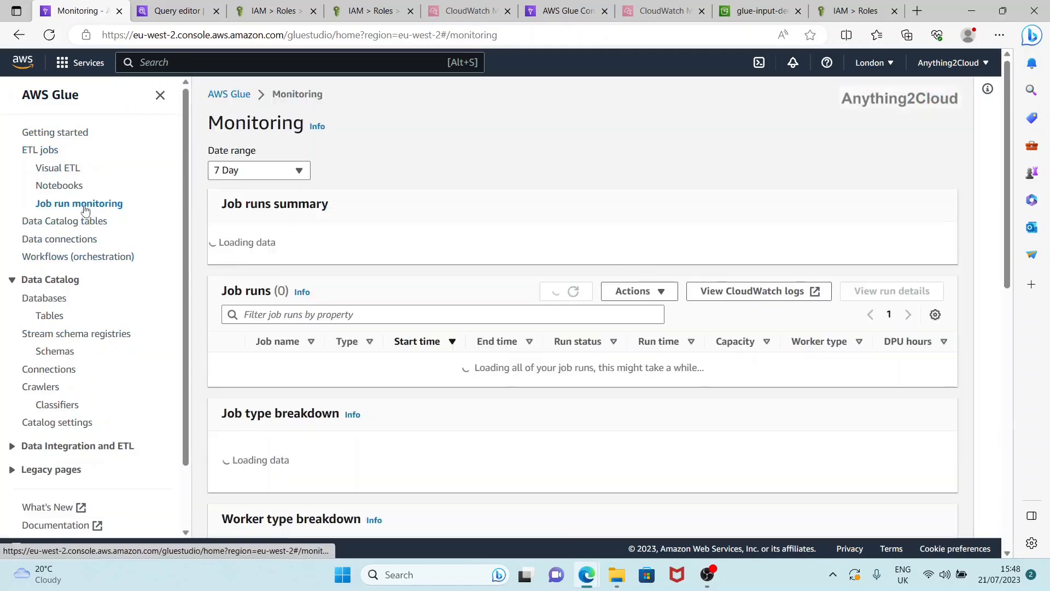
scroll(345, 393, down, 3)
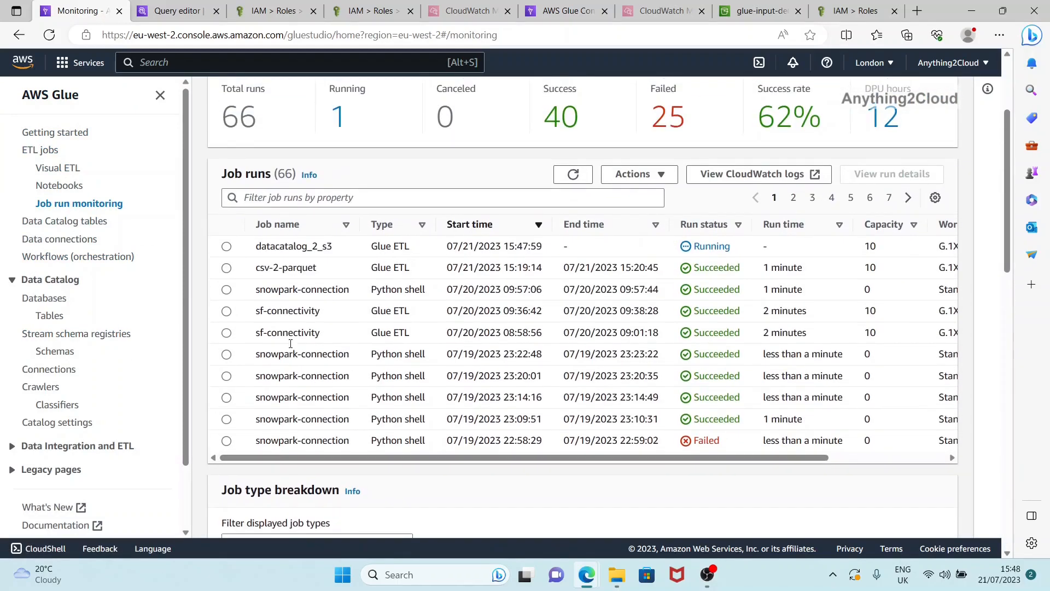
click(226, 246)
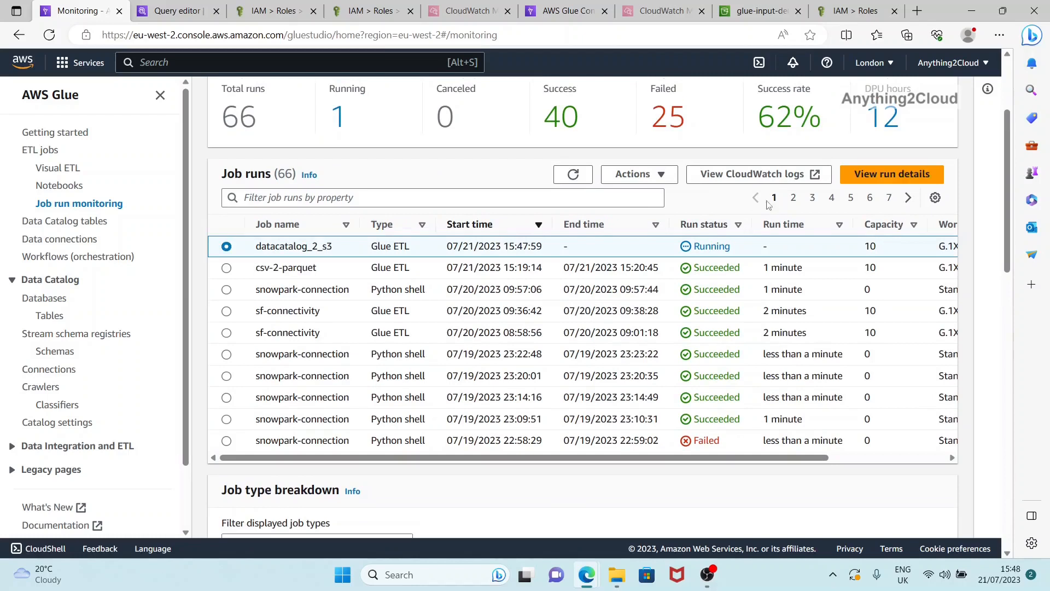
click(887, 174)
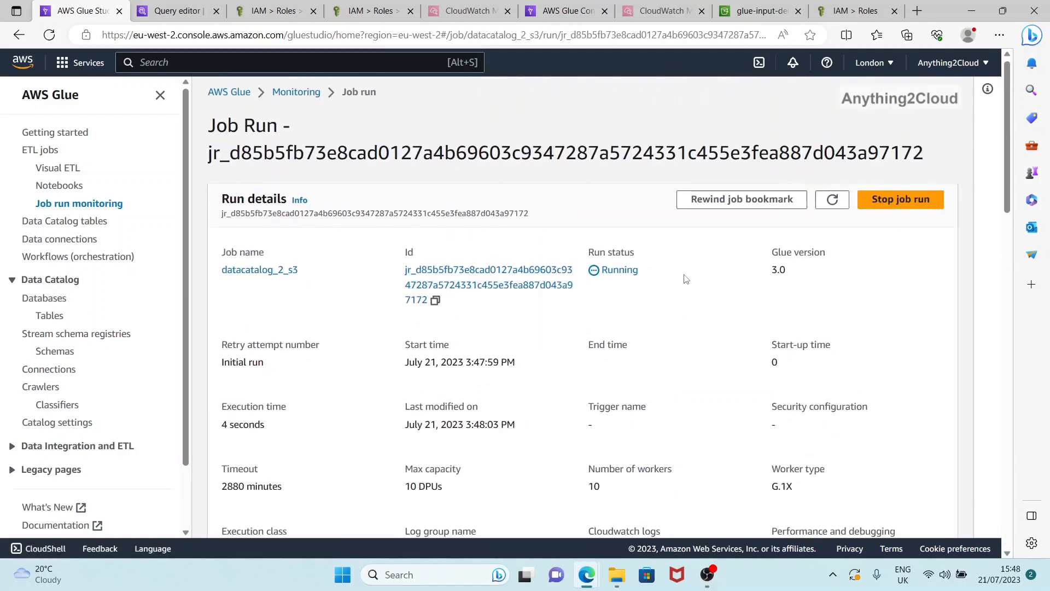
Refresh the datacatalog_2_s3 run details repeatedly to check the run status, reopening them from the job runs list.
click(833, 203)
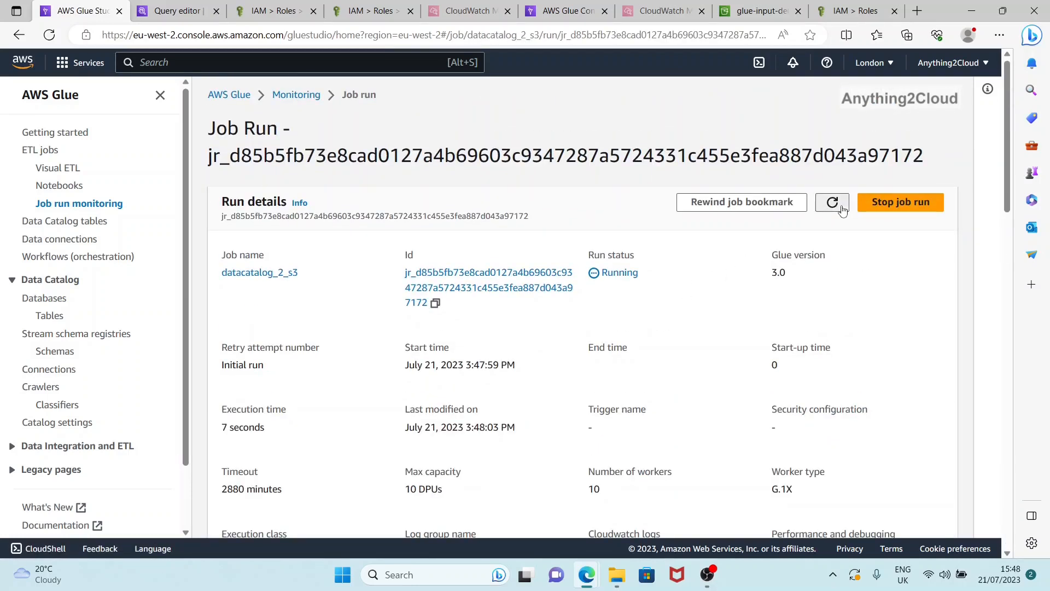
click(843, 210)
click(843, 213)
click(839, 216)
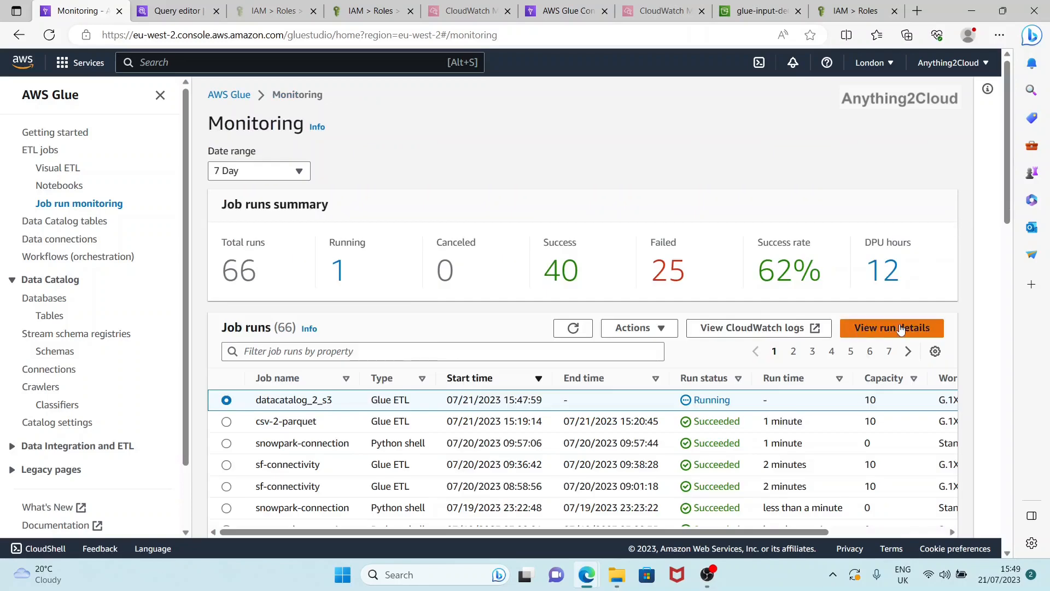
click(883, 261)
click(836, 209)
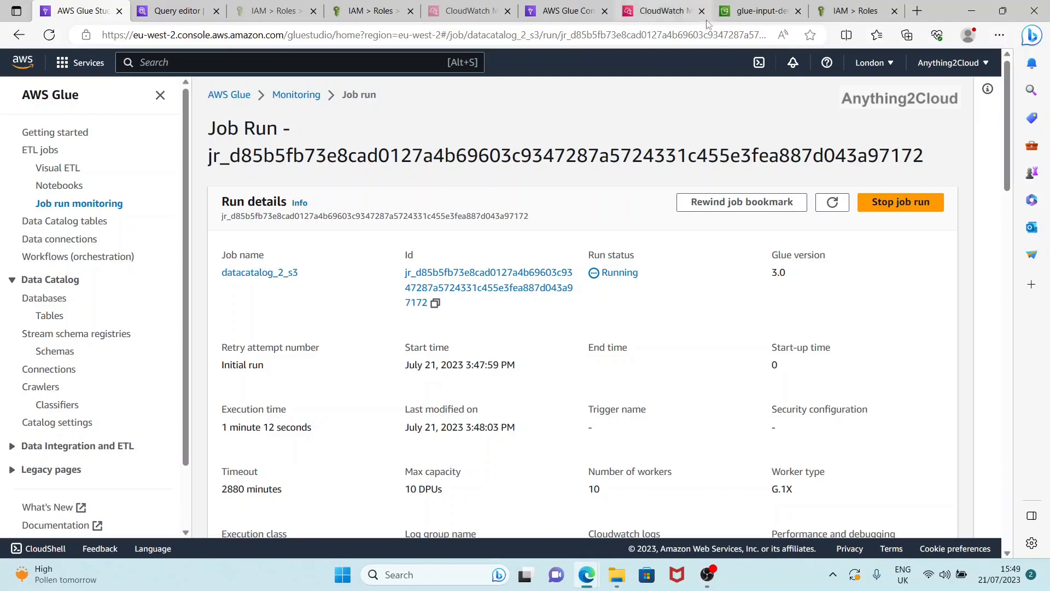
Switch to the S3 console, open glue-output-demo-bucket and refresh its object list to check for the Parquet output.
click(758, 11)
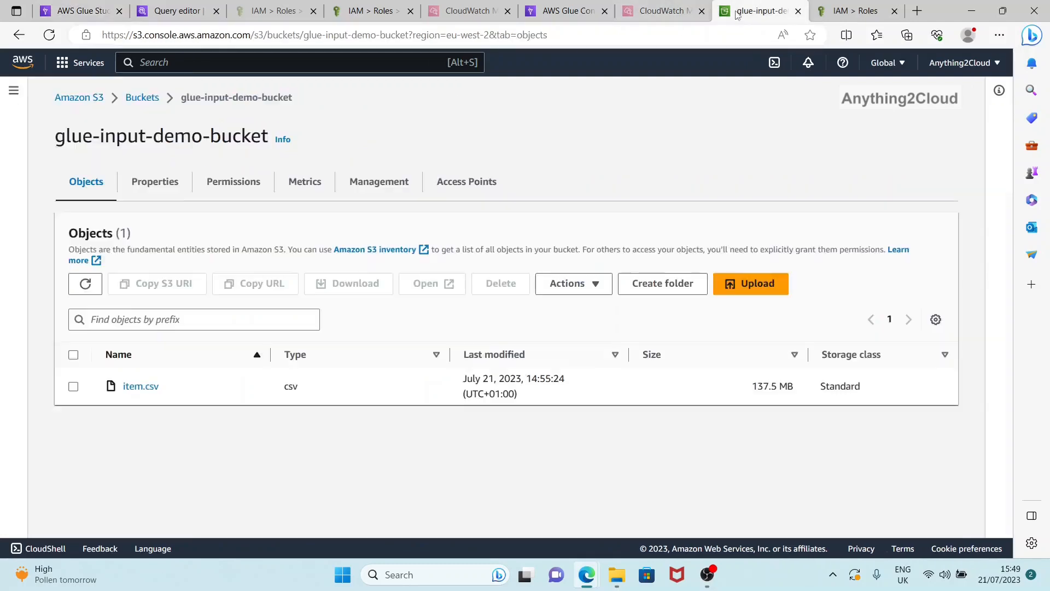
click(144, 98)
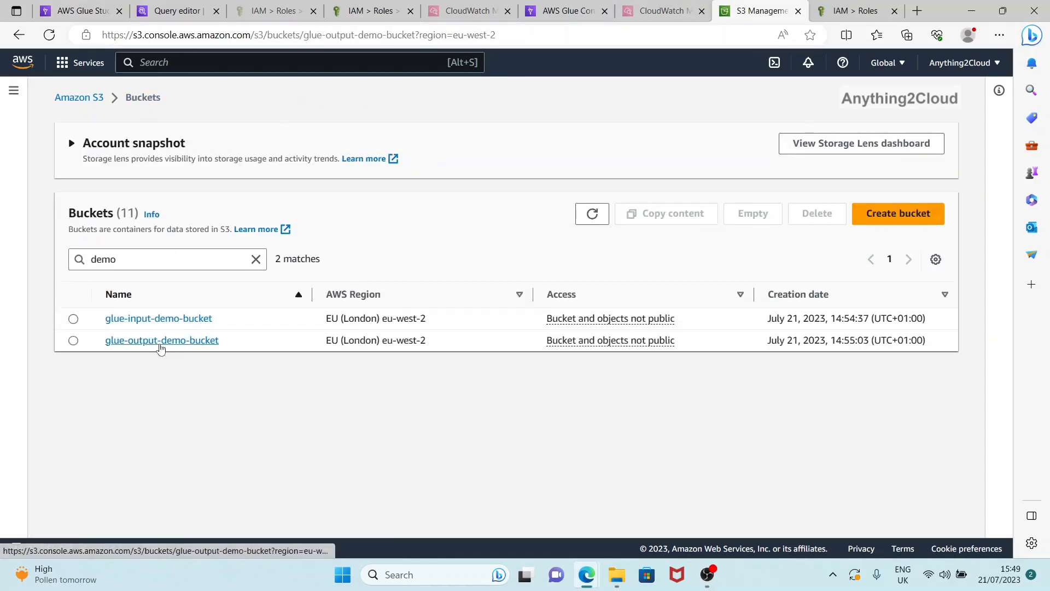
click(160, 340)
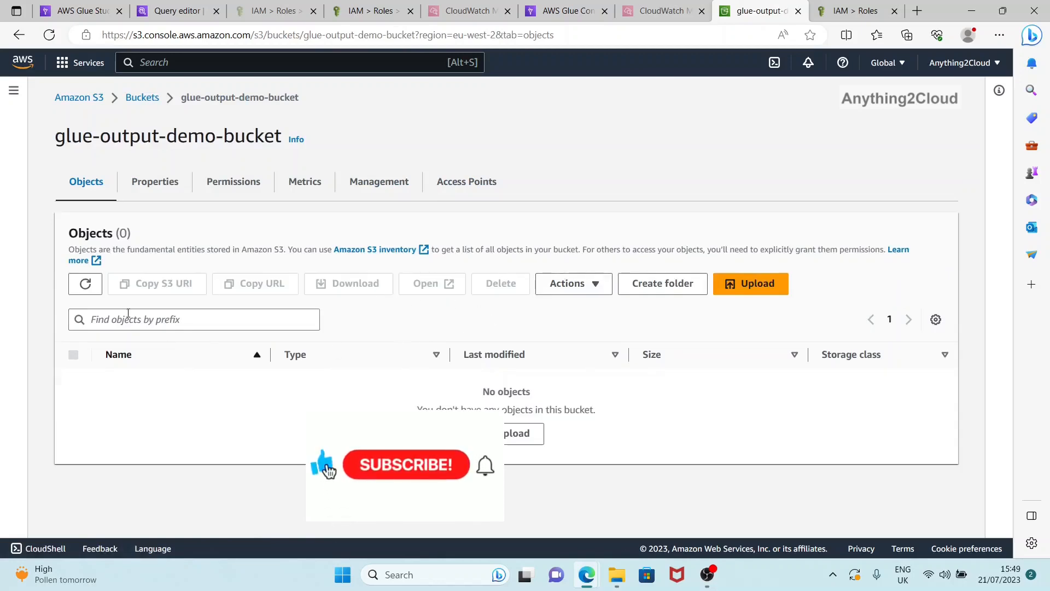
click(84, 283)
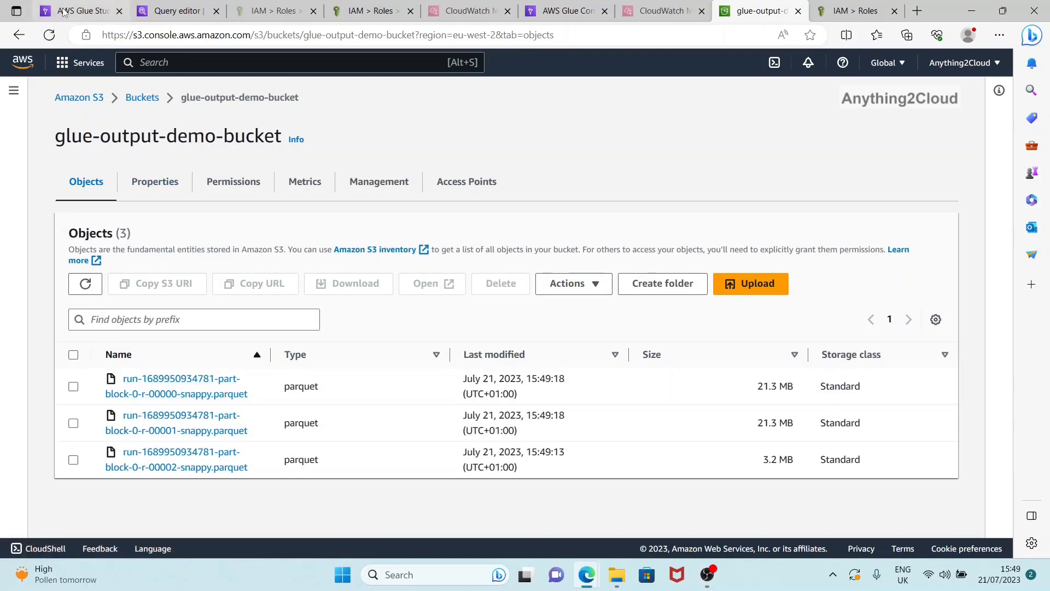
Return to AWS Glue to refresh the datacatalog_2_s3 run status, and view the csv-2-parquet job's visual graph.
click(82, 11)
click(834, 204)
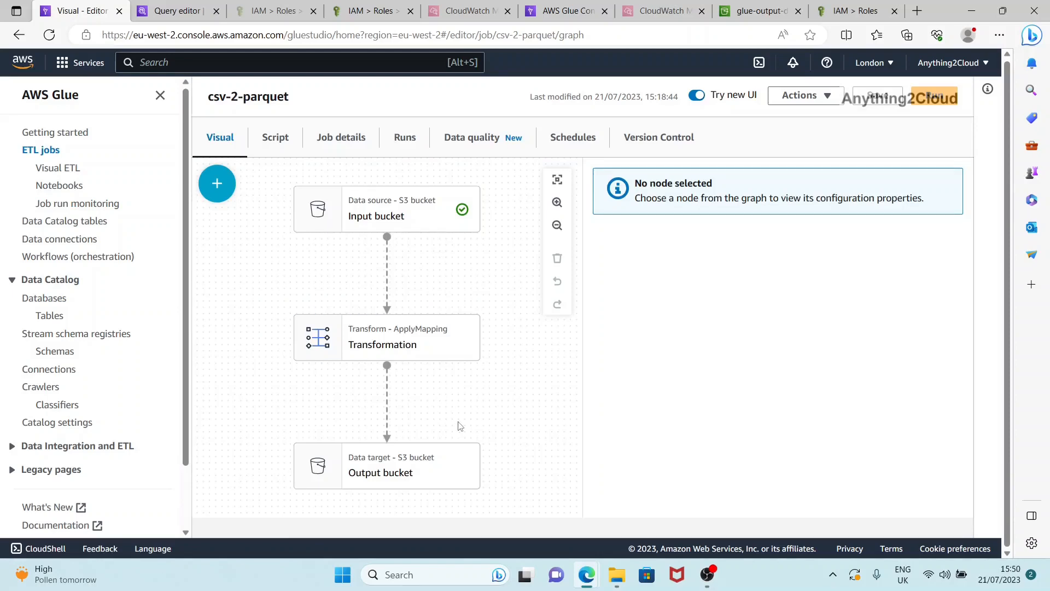
scroll(458, 425, up, 1)
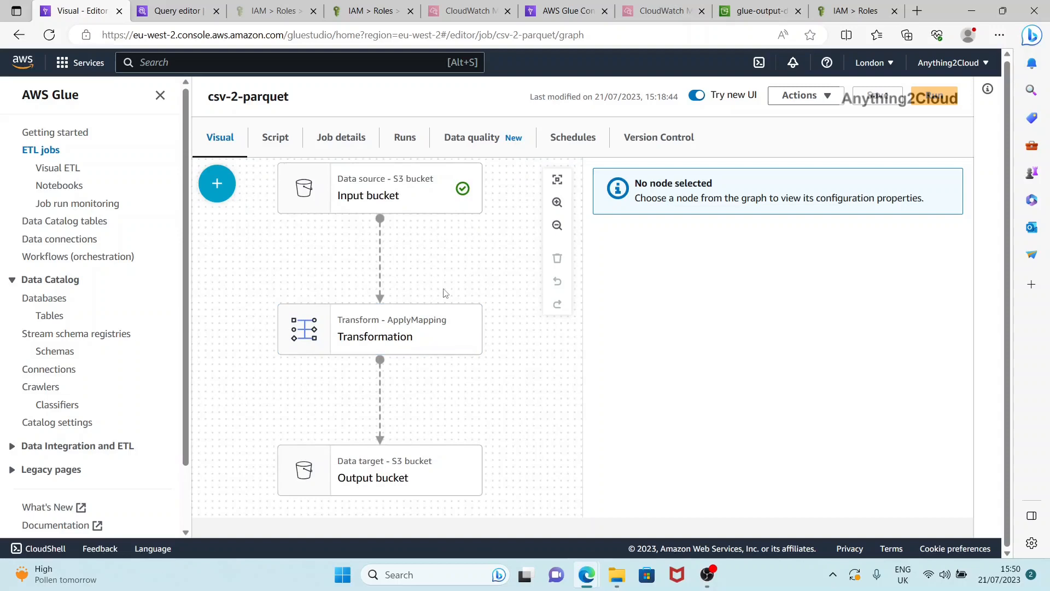